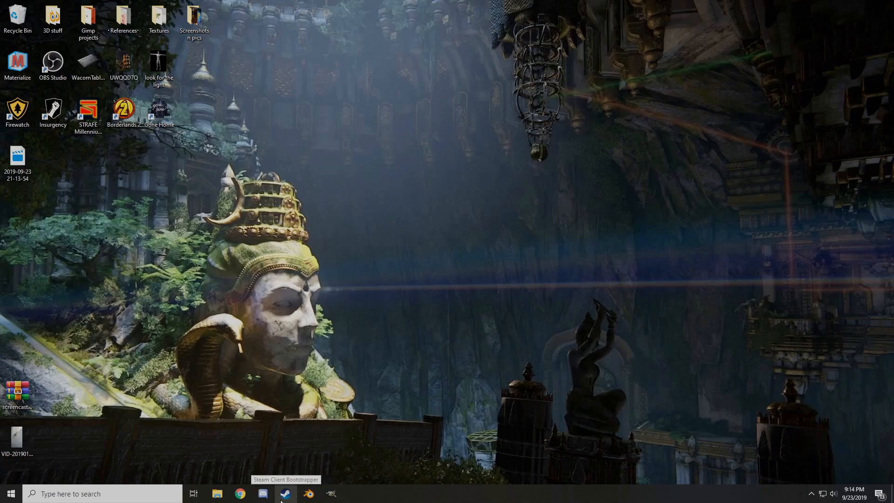
click(281, 501)
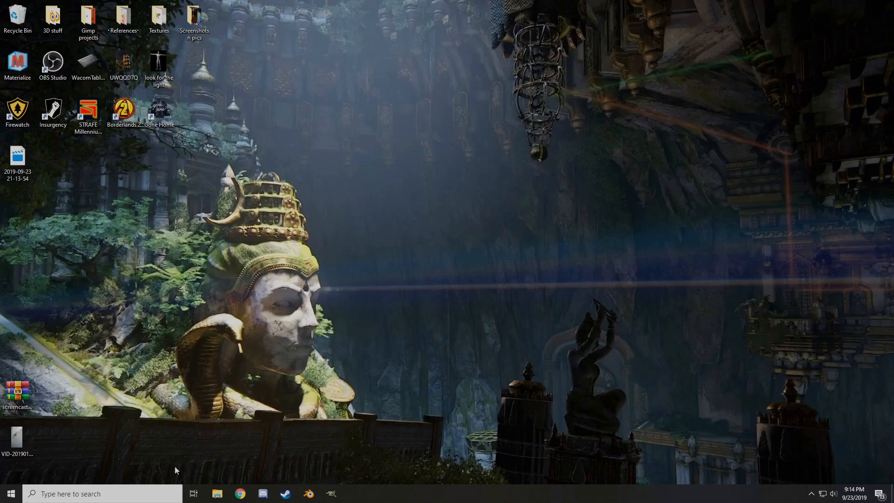
Switch to Chrome and run a Google image search for "scientific dinosaur reference"
click(240, 493)
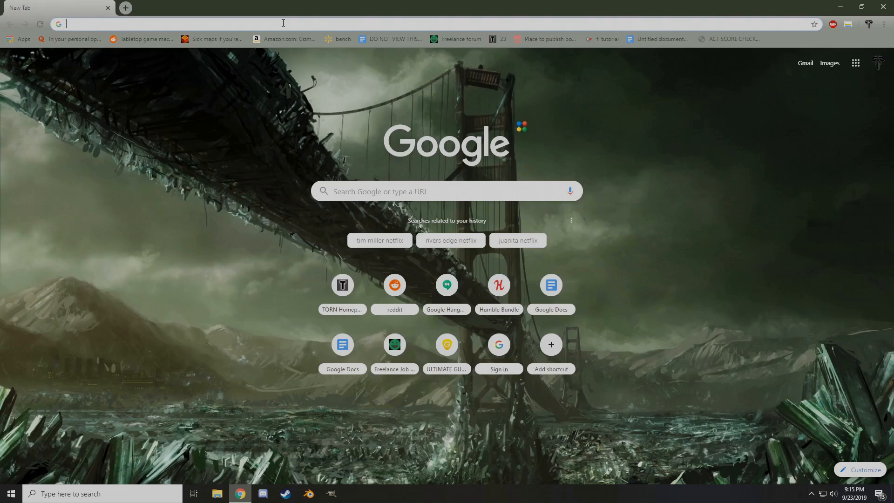
text(di)
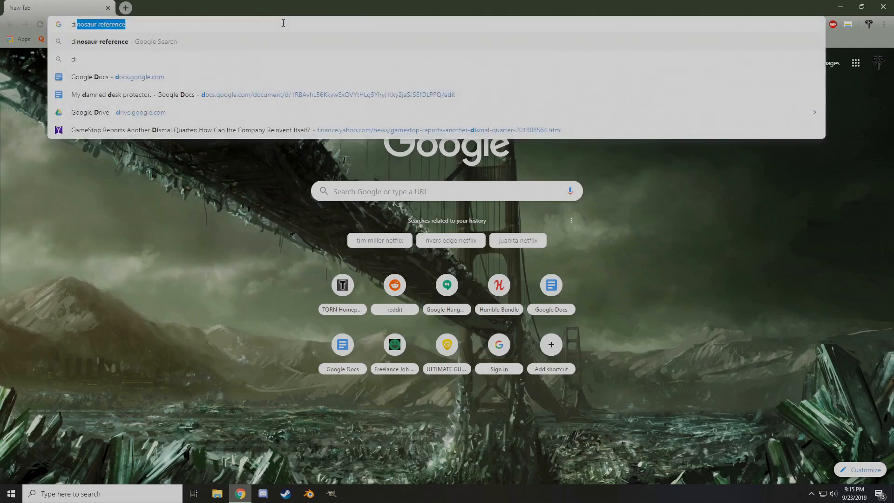
text(nosaur reference)
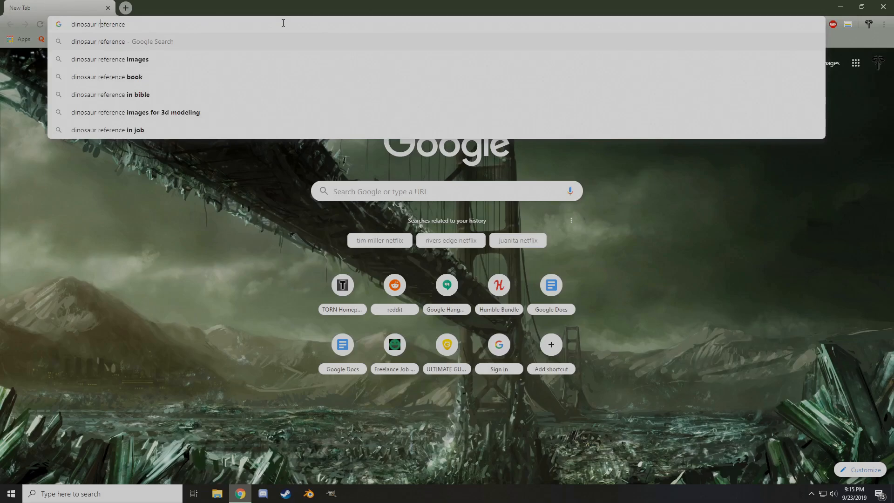
text(scientific)
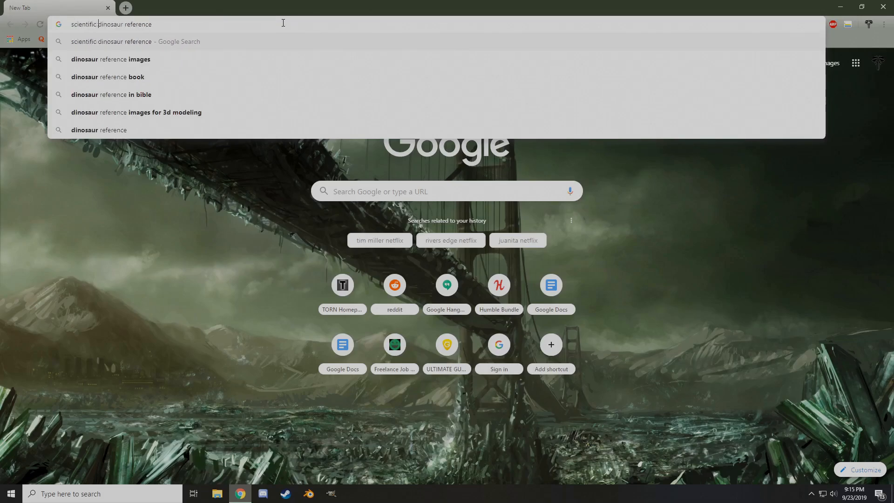
key(Return)
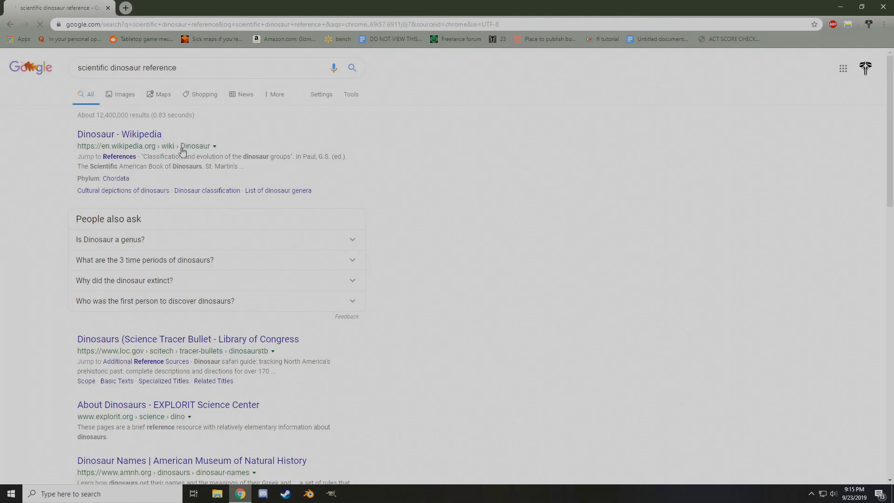
click(124, 95)
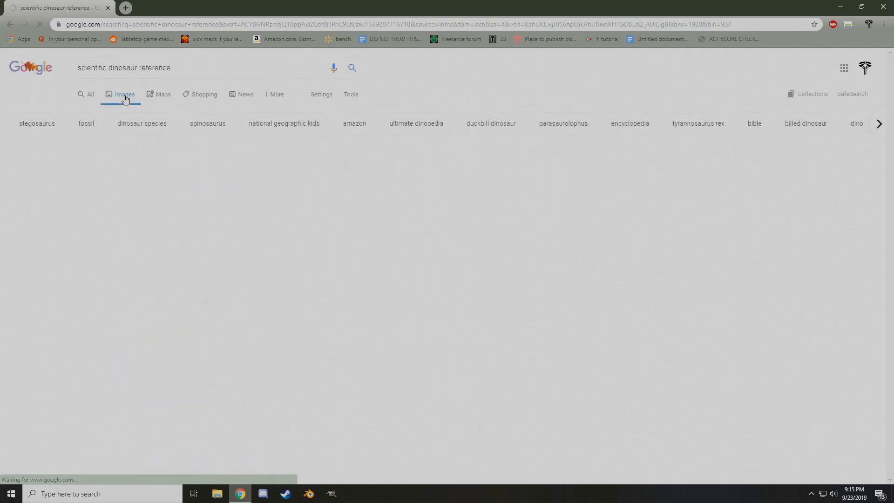
Browse the dinosaur image results and their related pictures, and open the Mapusaurus size comparison from prehistoric-wildlife.com
scroll(578, 244, down, 2)
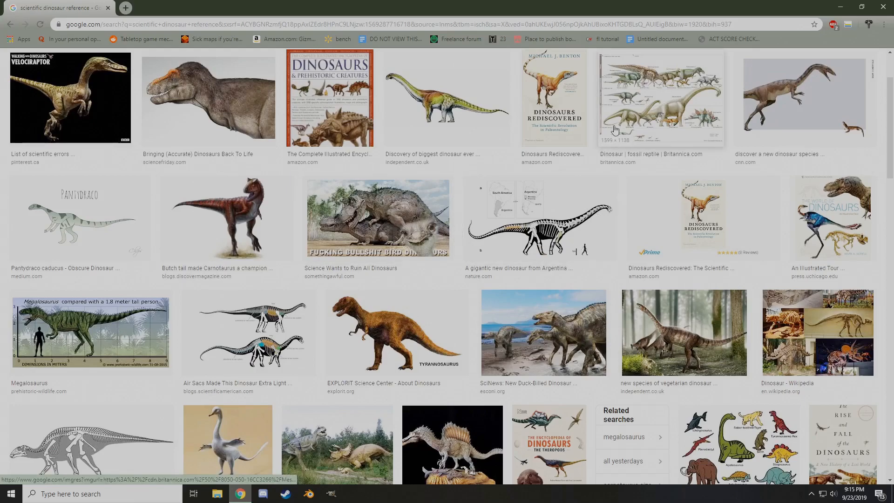
scroll(484, 237, down, 1)
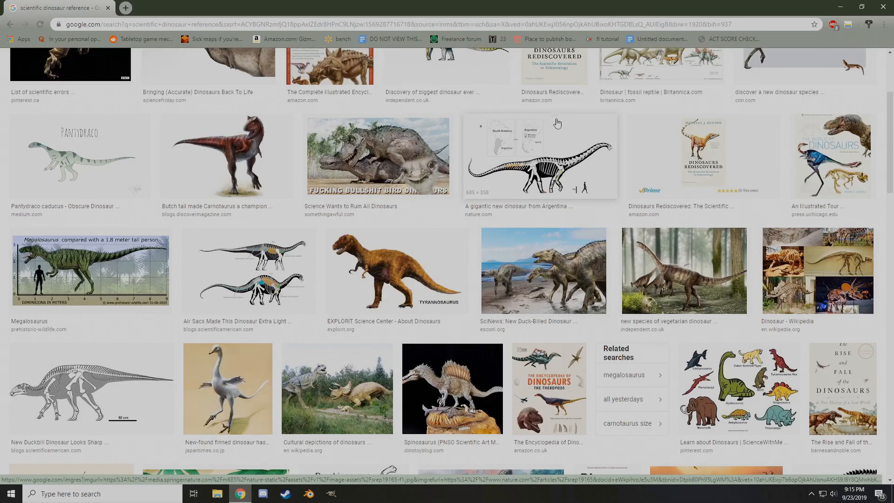
click(91, 270)
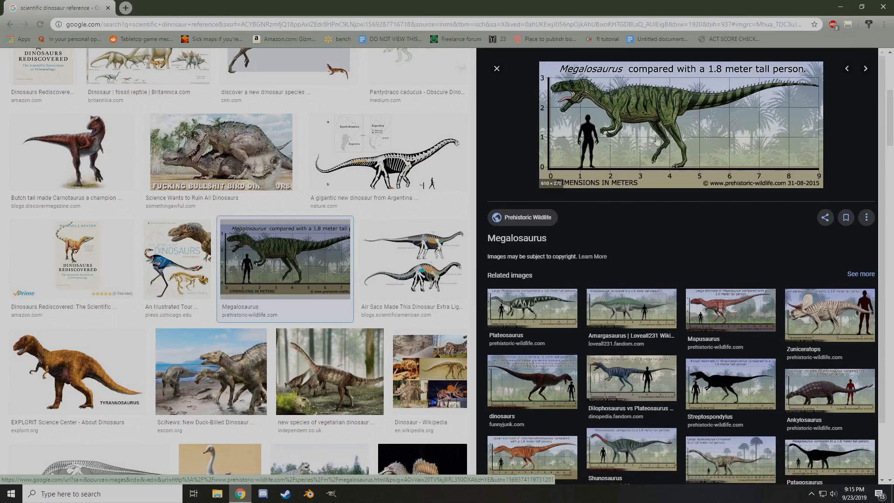
scroll(598, 350, down, 2)
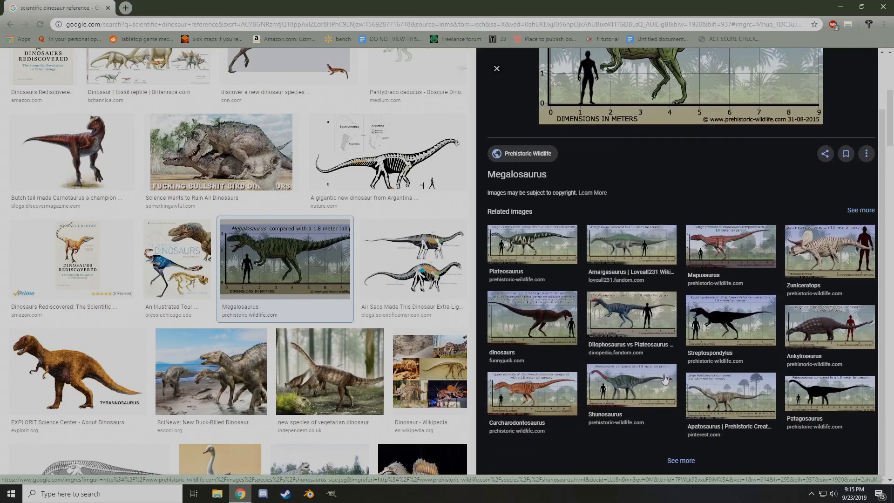
click(633, 389)
key(alt+Left)
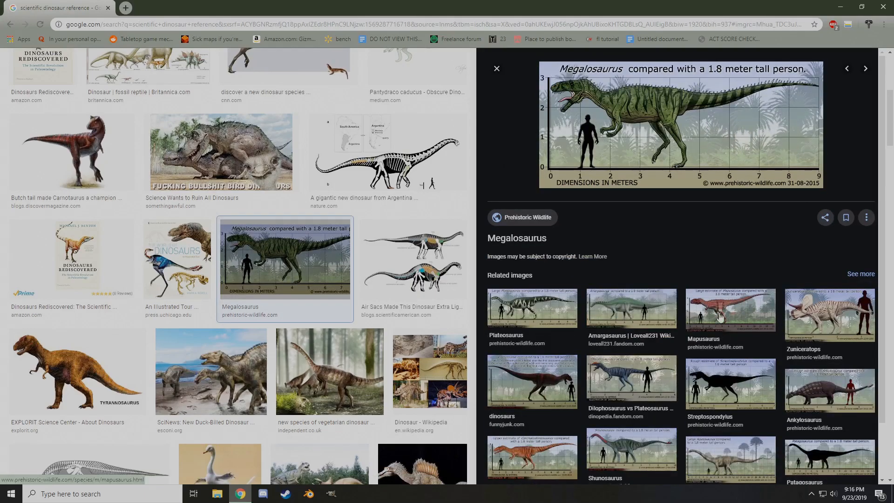
click(717, 308)
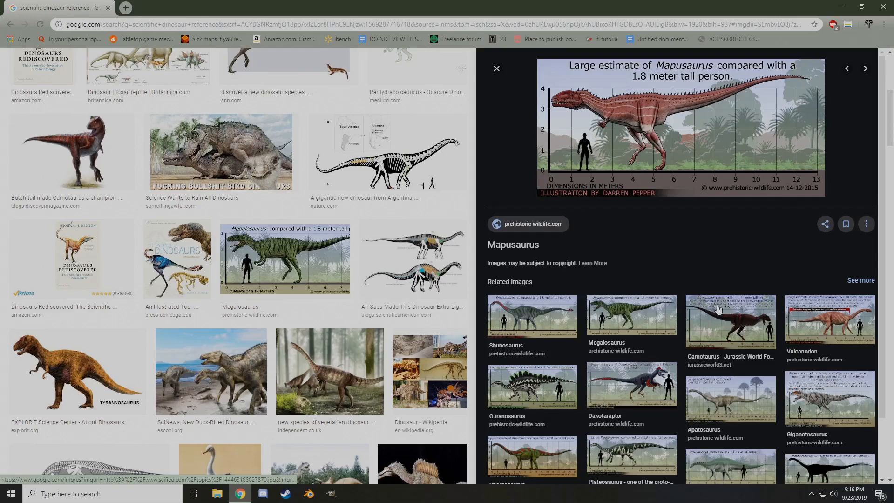
Save the Mapusaurus picture as mapusaurus-size in JPEG format in the Animals n' Moinsteers folder inside the desktop's References folder
right_click(674, 118)
click(706, 231)
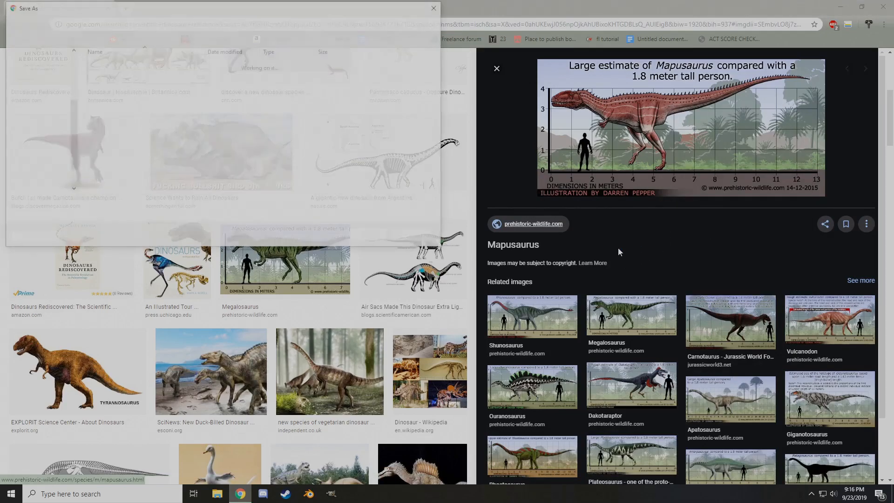
click(112, 103)
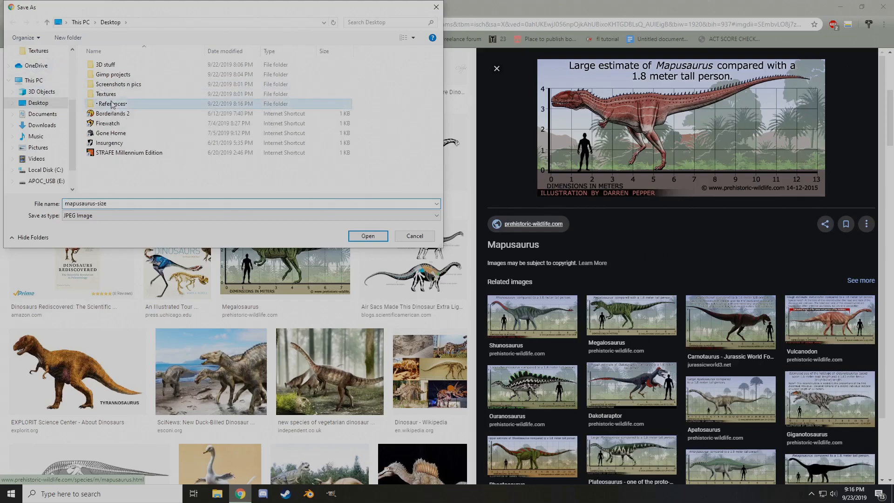
double_click(112, 103)
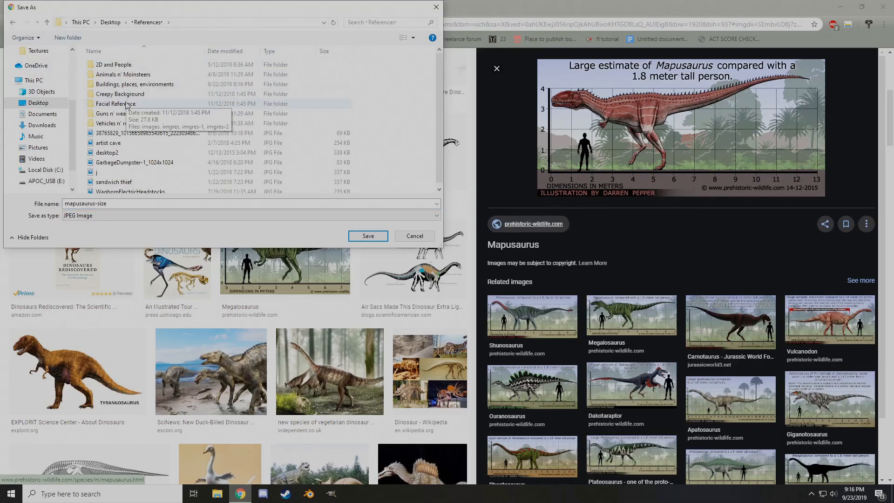
double_click(116, 74)
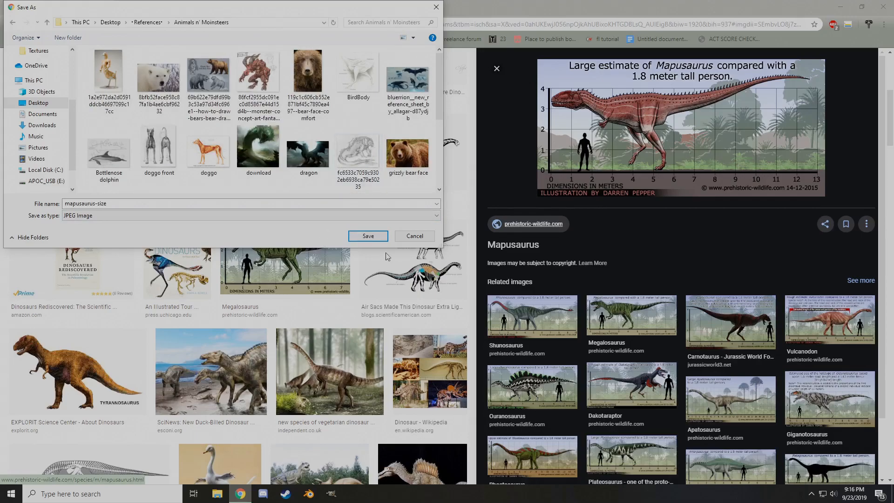
scroll(294, 168, down, 4)
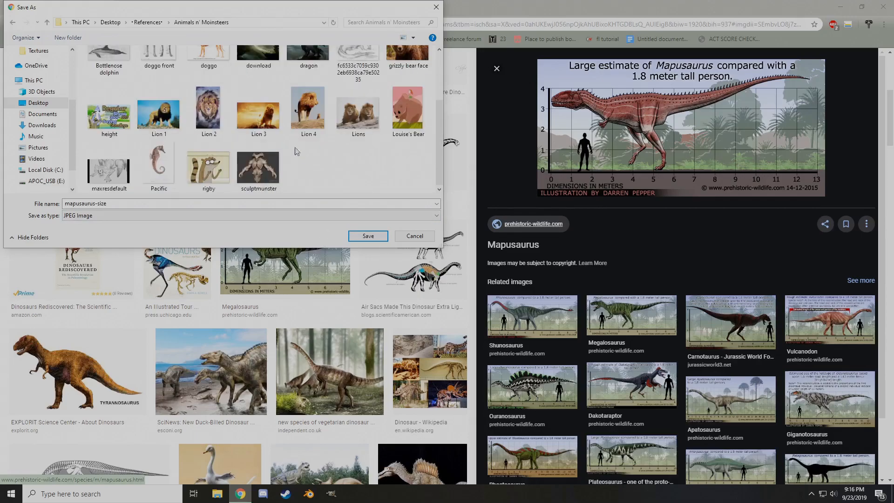
scroll(302, 163, up, 4)
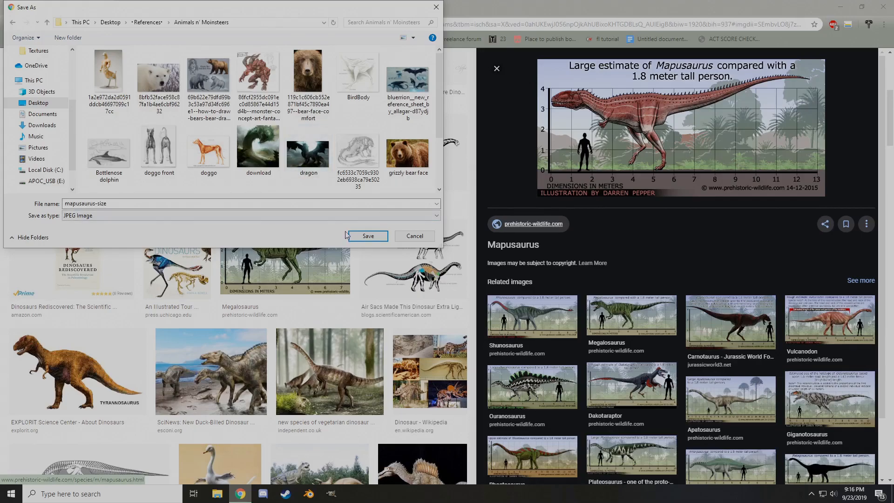
click(368, 236)
Close the browser, switch to Blender and dismiss its splash screen to reach the default scene
scroll(735, 58, up, 1)
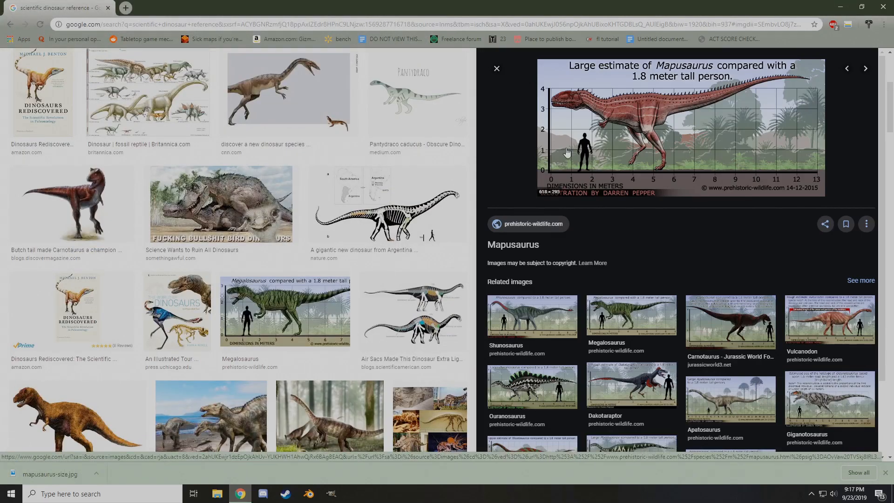
click(883, 7)
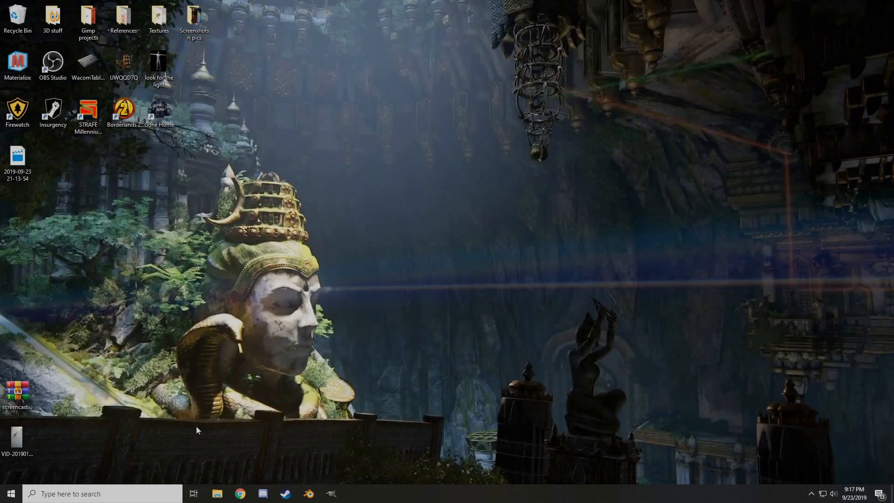
click(309, 495)
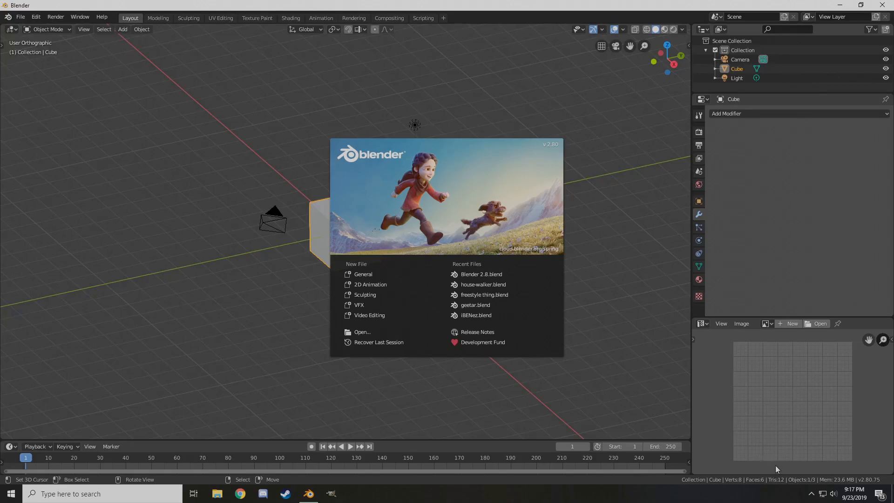
click(811, 494)
click(812, 494)
click(283, 213)
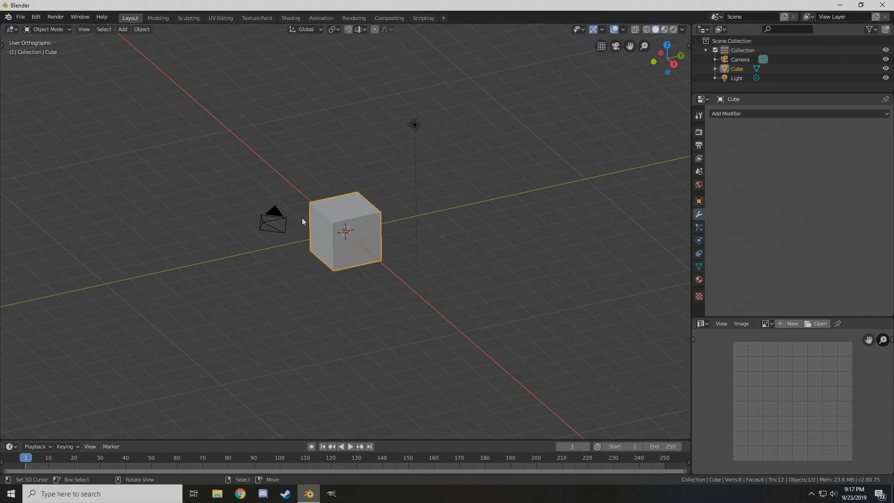
Inspect the default cube in perspective and orthographic projection and with X-ray display
middle_drag(302, 217, 383, 187)
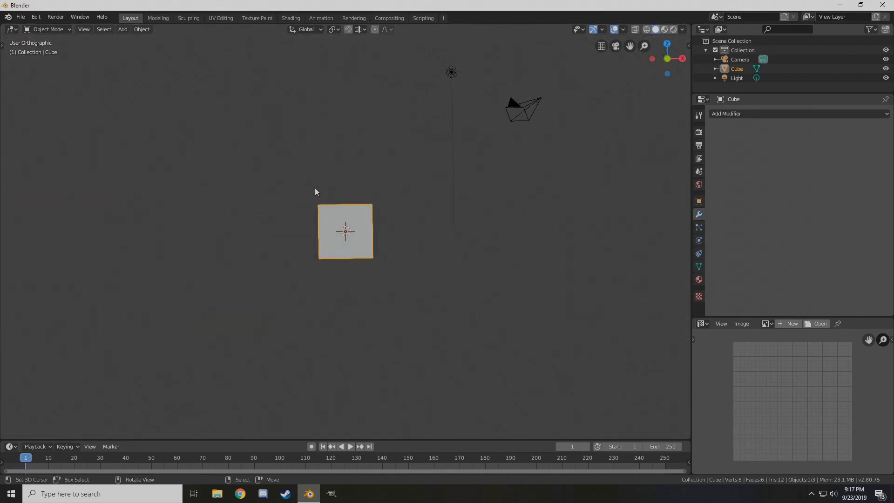
key(KP_5)
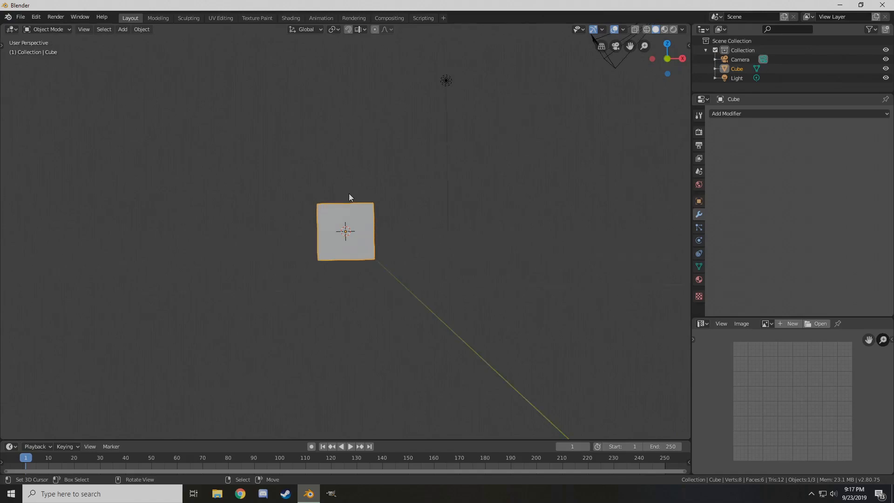
key(Tab)
key(Tab)
click(635, 29)
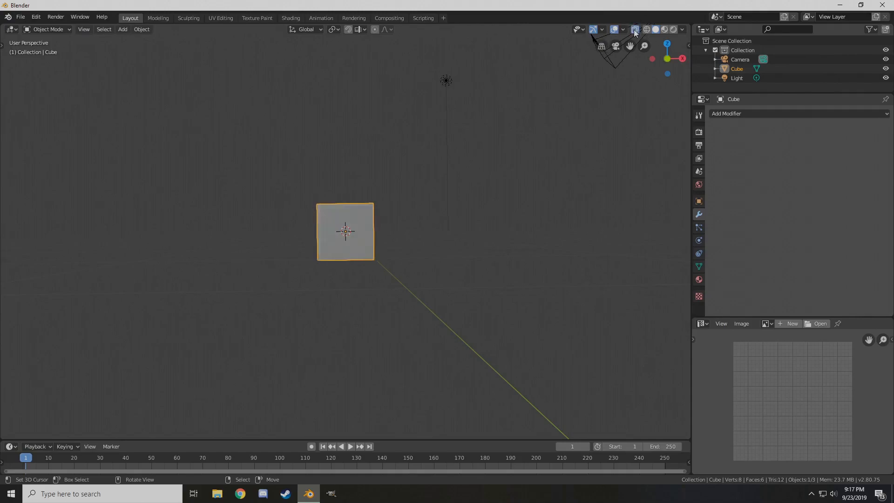
key(KP_Decimal)
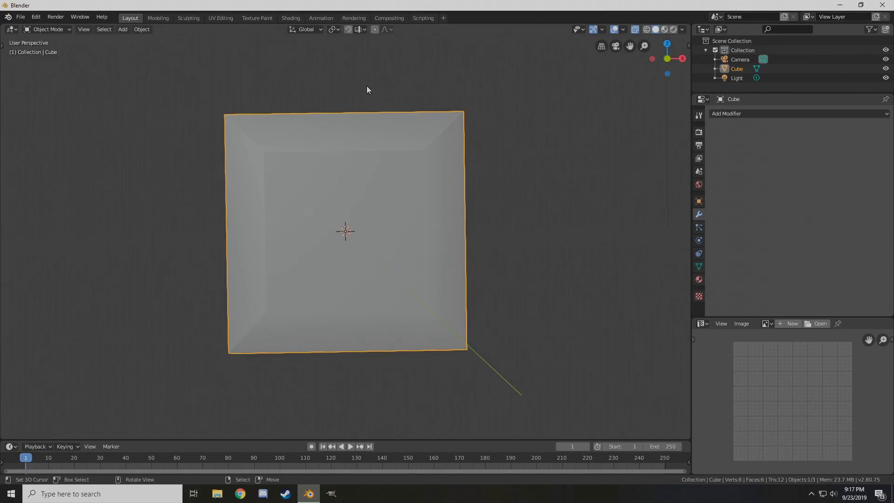
key(KP_5)
scroll(521, 83, down, 4)
click(515, 95)
middle_drag(516, 95, 260, 214)
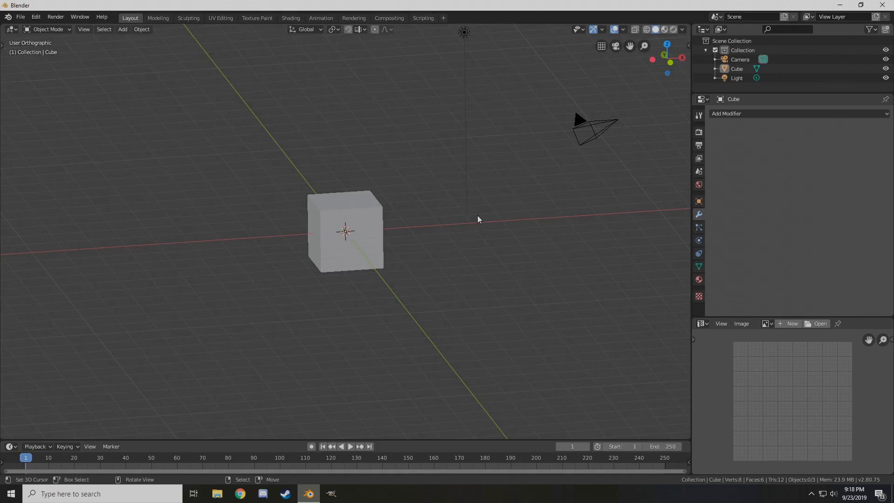
Add mapusaurus-size.jpg from the Animals n' Moinsteers folder as a reference image, with thumbnails shown in the file browser and Align to view enabled
key(shift+a)
mouse_move(478, 219)
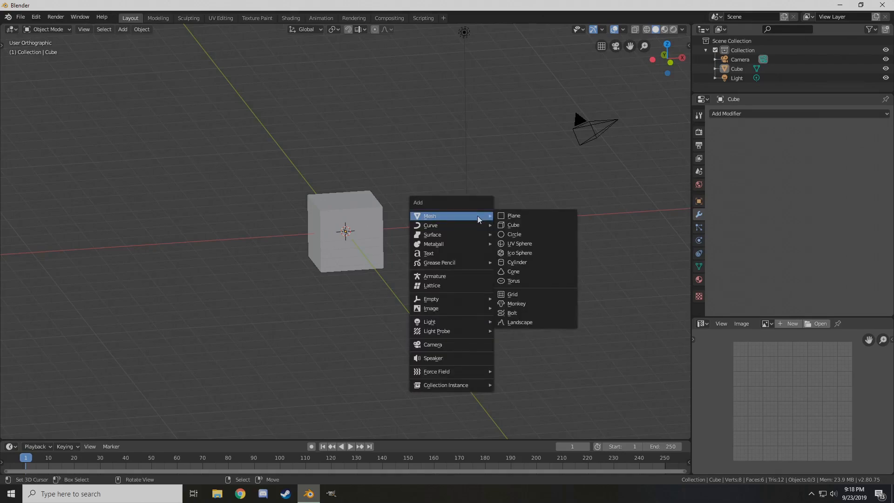
mouse_move(481, 310)
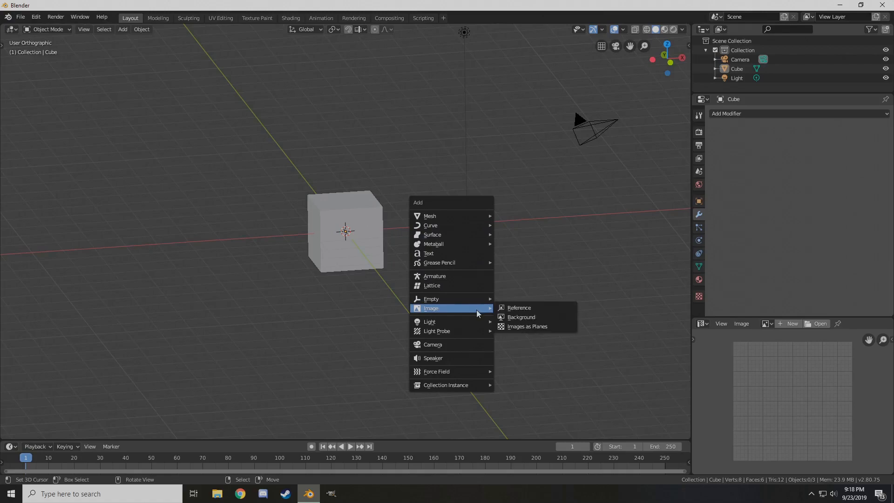
click(528, 310)
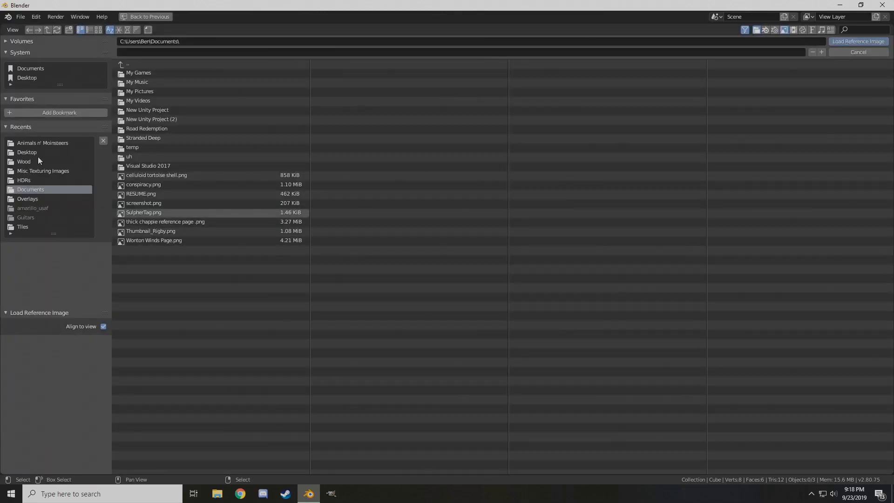
click(39, 142)
click(89, 30)
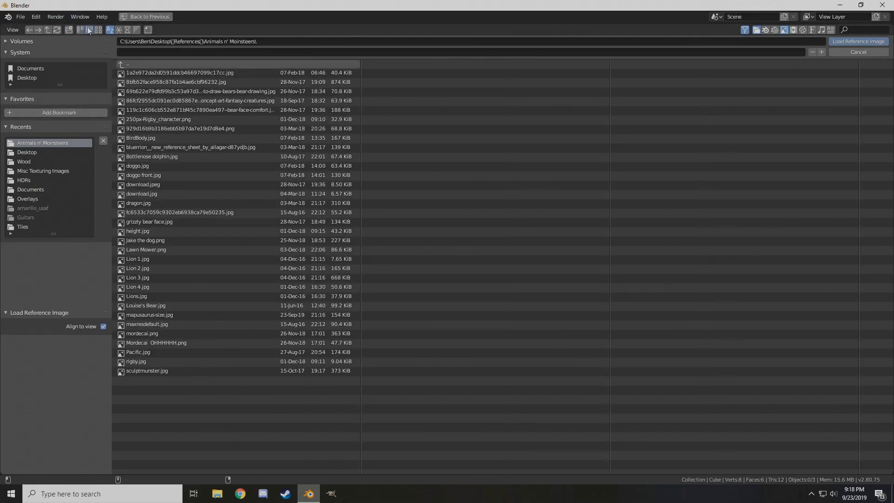
click(98, 30)
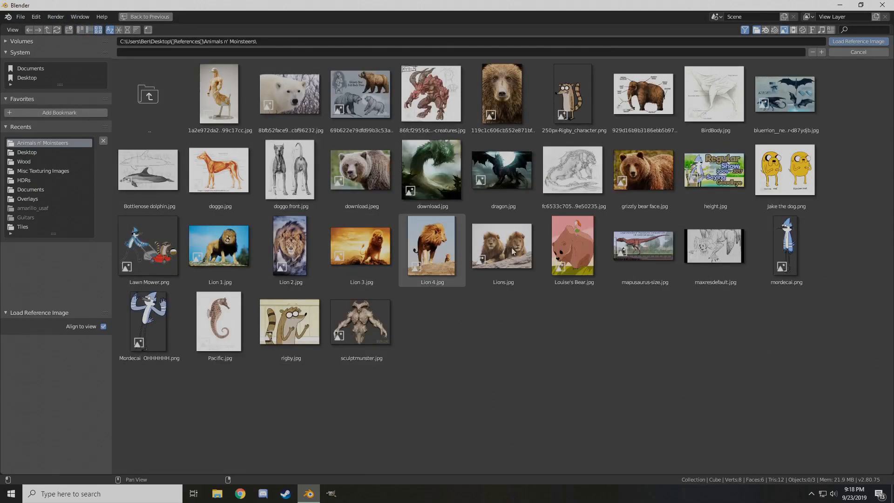
double_click(645, 259)
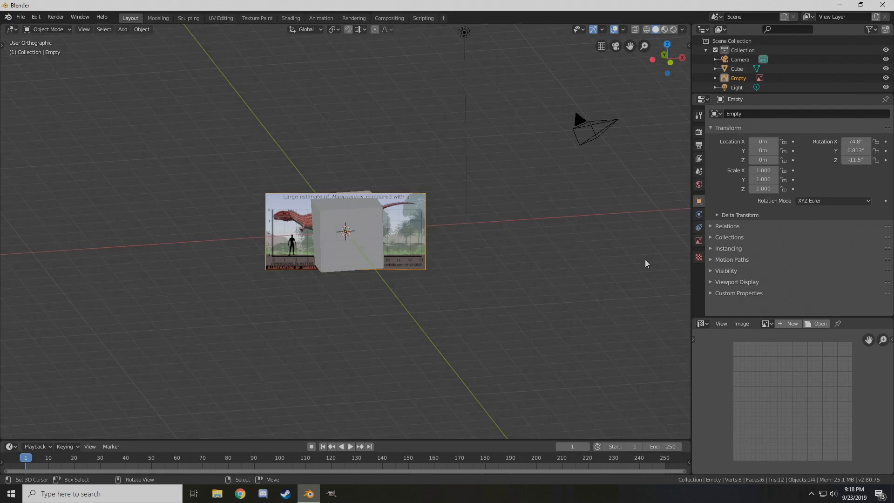
middle_drag(460, 290, 505, 234)
middle_drag(580, 200, 564, 220)
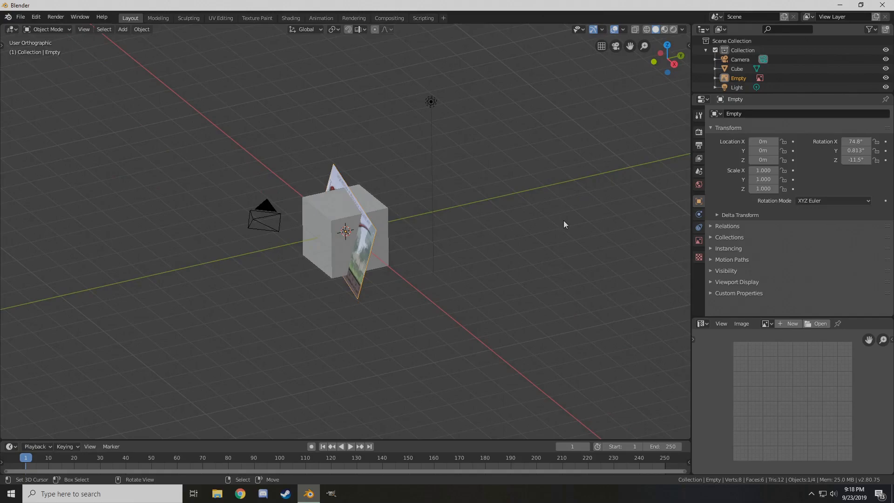
key(s)
key(y)
key(0)
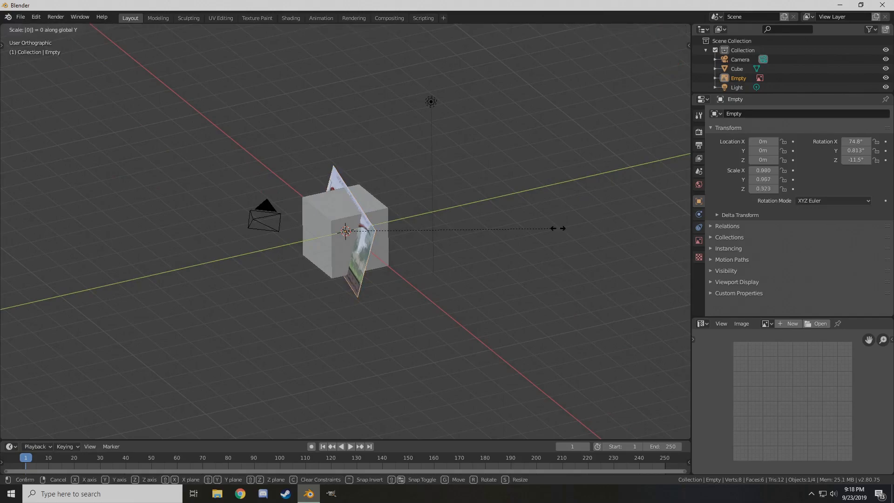
key(Escape)
Delete the tilted Mapusaurus reference image from the scene
middle_drag(407, 218, 400, 250)
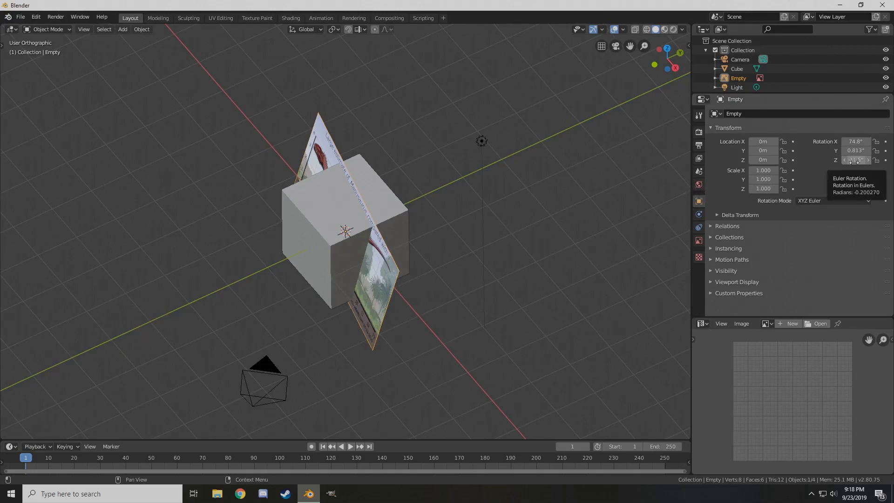
key(x)
click(359, 227)
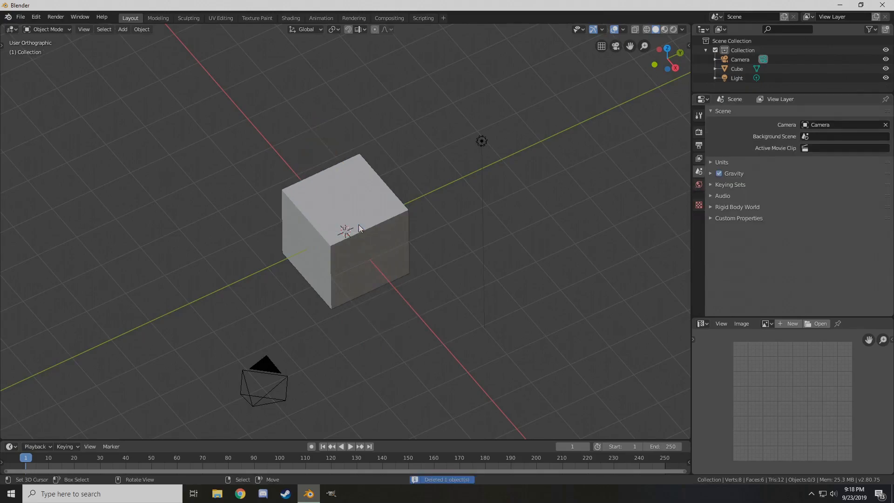
Add mapusaurus-size.jpg from the Animals n' Moinsteers folder as a reference image with Align to view enabled
middle_drag(359, 224, 395, 198)
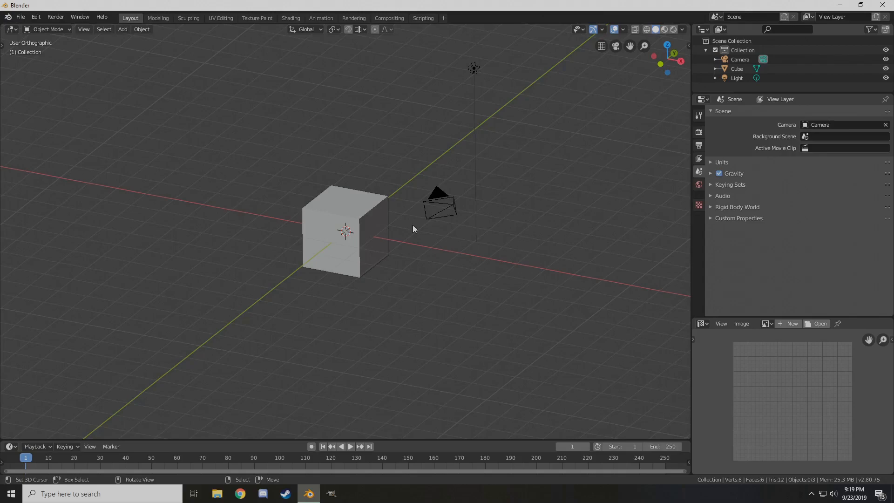
key(shift+a)
mouse_move(413, 225)
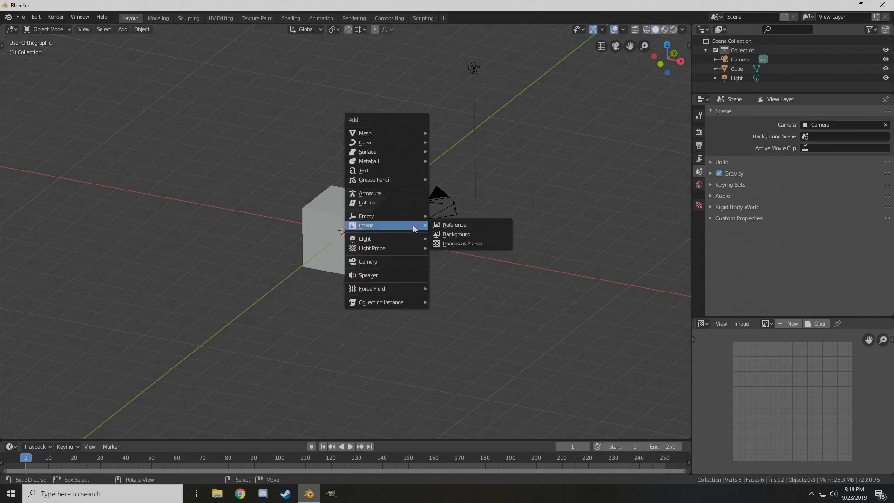
click(451, 225)
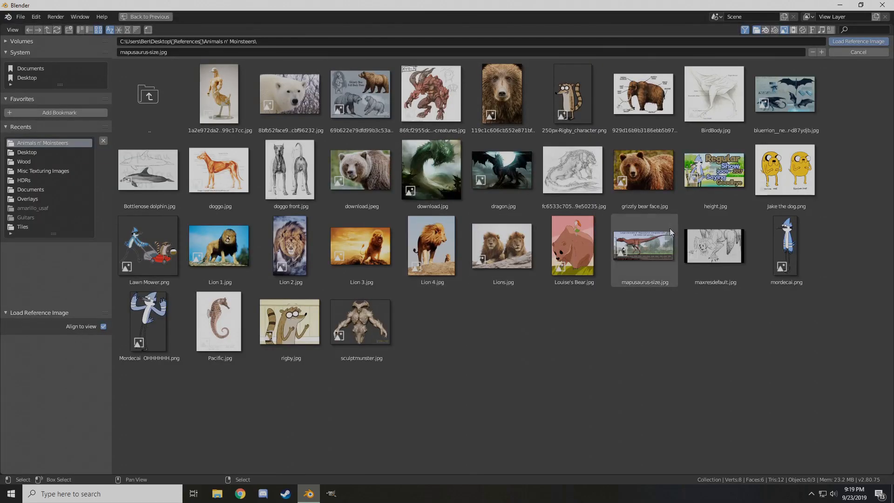
click(652, 241)
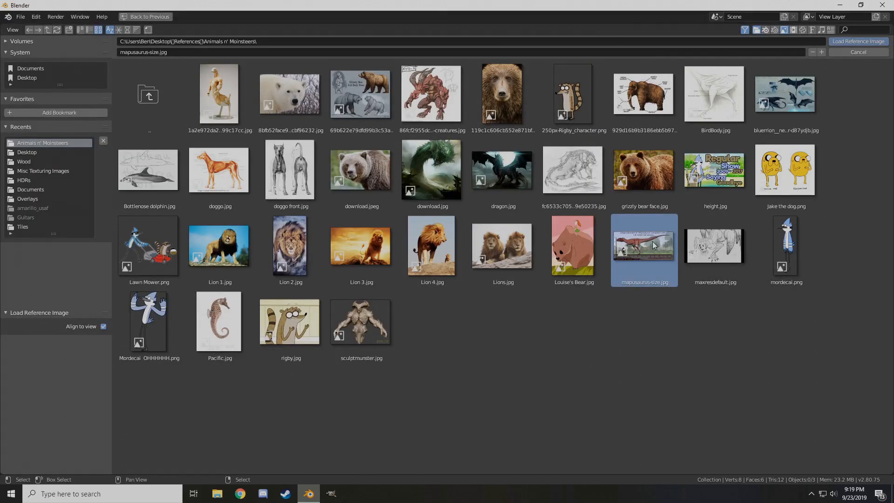
double_click(652, 242)
Set the reference image's Y, Z and X rotations to 0°
middle_drag(295, 203, 574, 233)
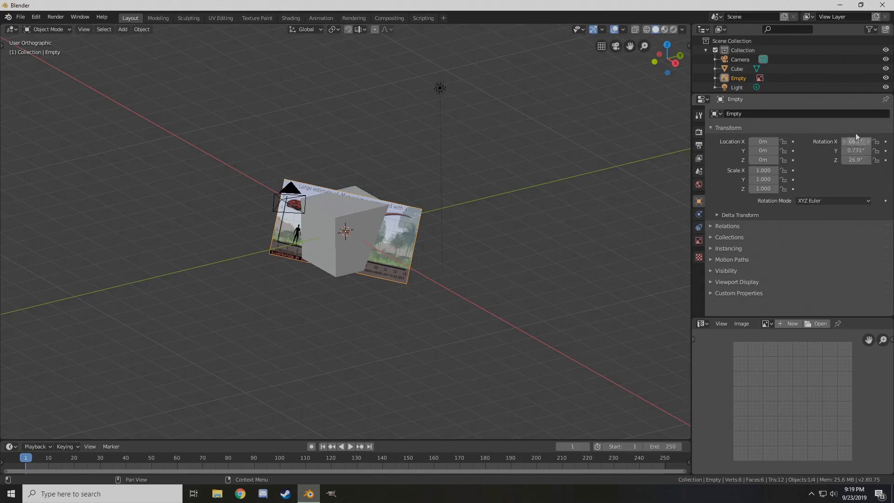
click(856, 151)
text(0)
key(Return)
click(854, 160)
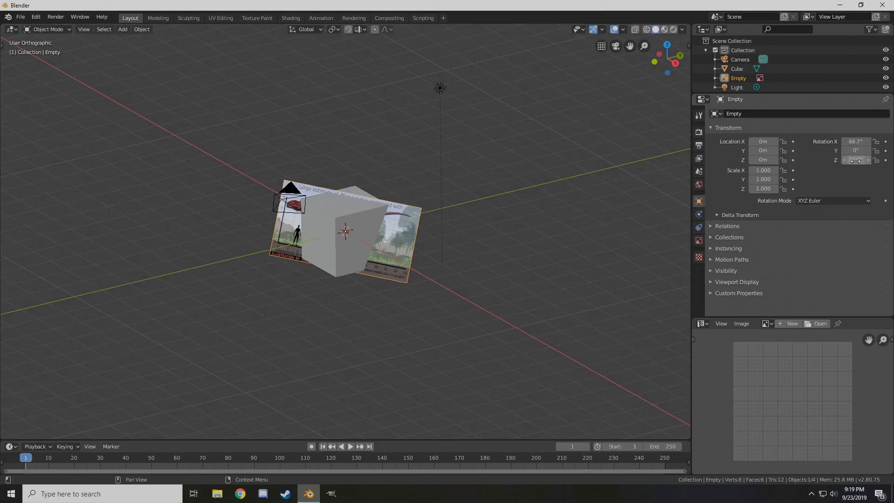
text(0)
key(Return)
drag(854, 141, 856, 142)
click(856, 141)
text(0)
key(Return)
Stand the reference image upright by setting its X rotation to 90°
middle_drag(485, 149, 472, 185)
scroll(445, 226, down, 3)
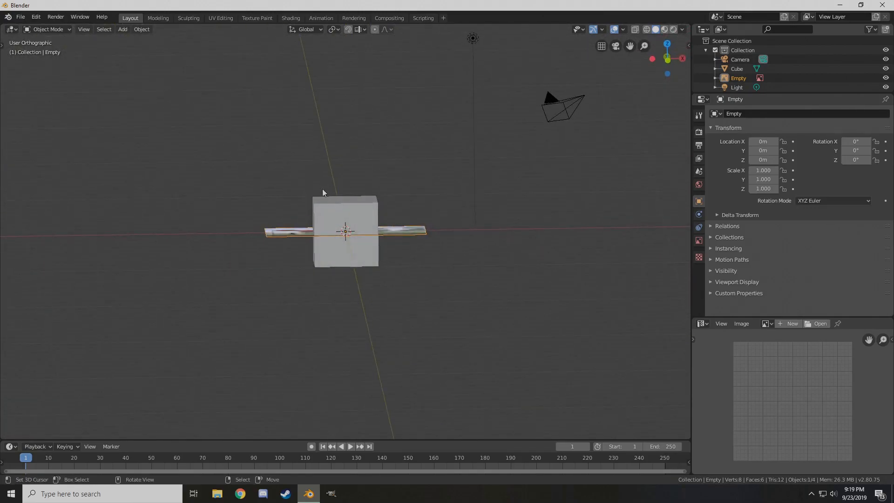
middle_drag(393, 192, 408, 217)
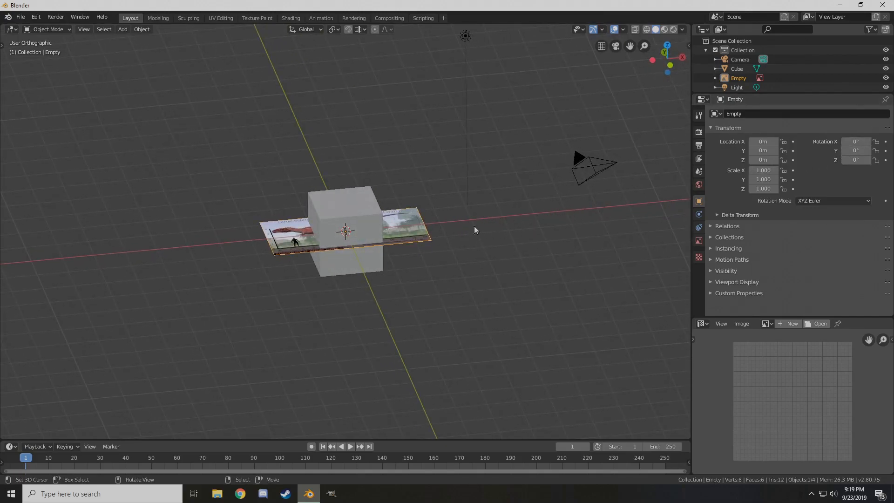
click(856, 141)
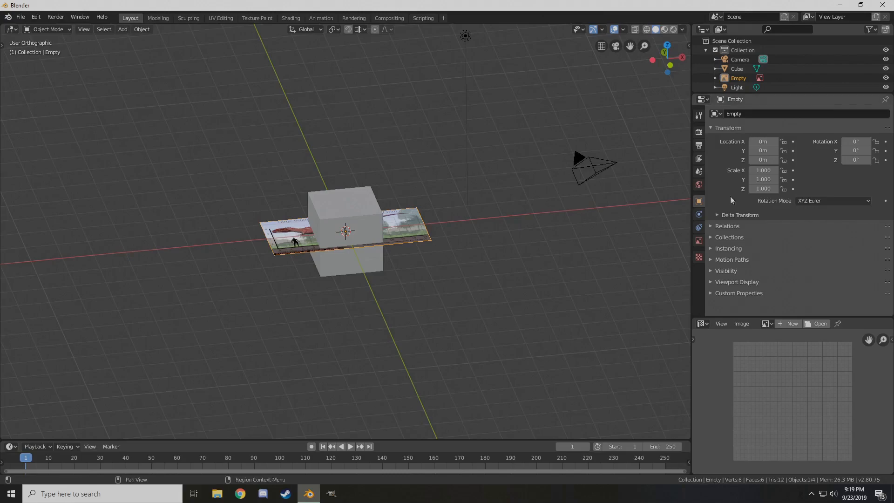
text(90)
key(Return)
middle_drag(534, 156, 487, 171)
middle_drag(294, 183, 295, 213)
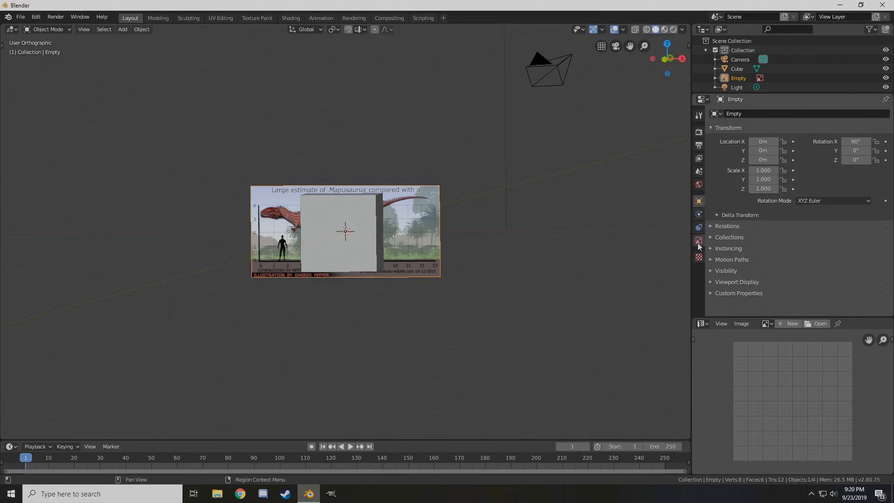
Set the reference image's display depth to Front so it draws over the cube
middle_drag(565, 220, 432, 212)
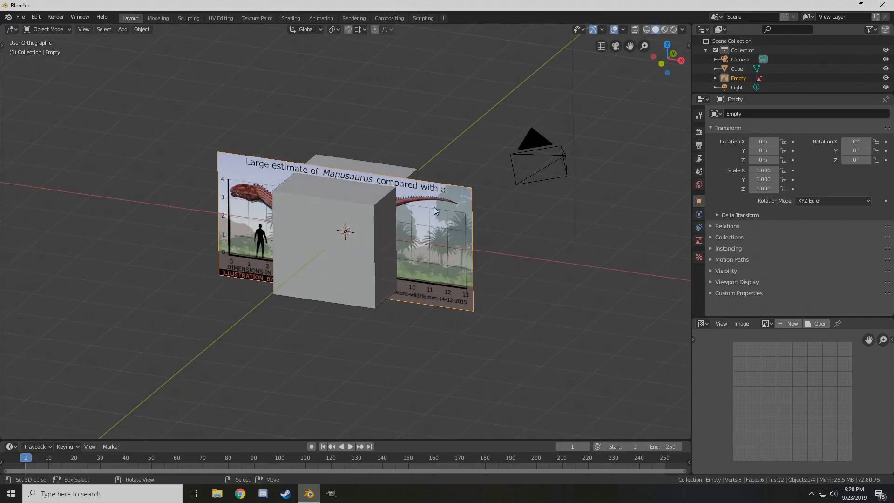
click(329, 223)
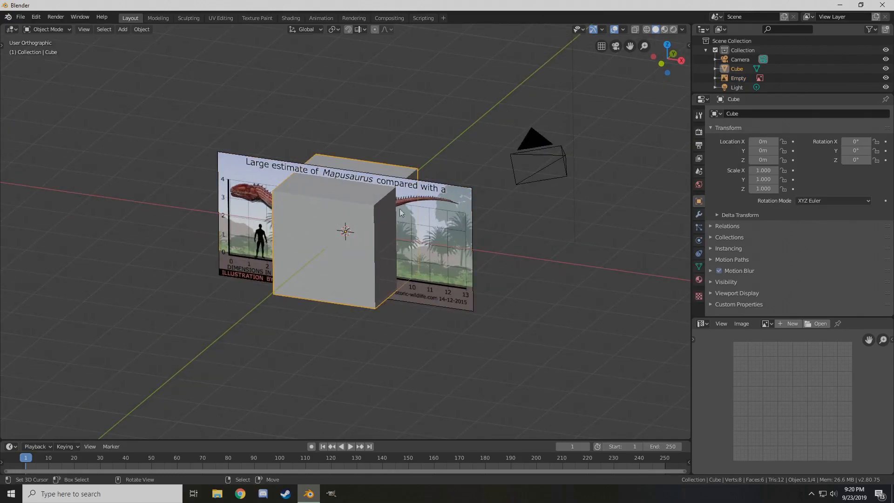
click(435, 206)
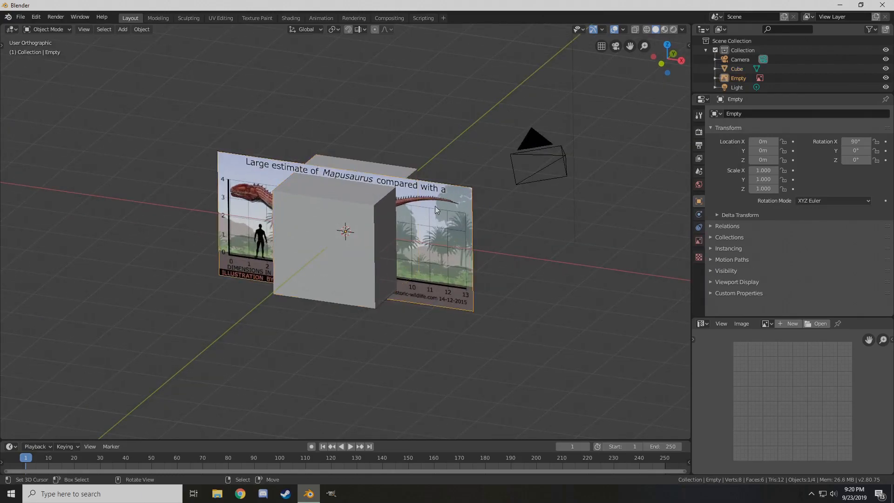
click(699, 241)
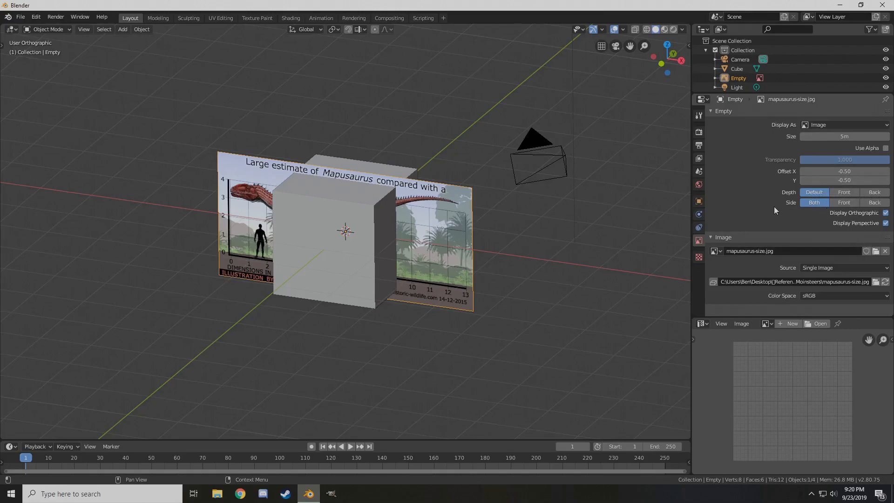
click(842, 194)
mouse_move(443, 223)
middle_down()
mouse_move(275, 234)
mouse_move(289, 225)
mouse_move(336, 240)
mouse_move(428, 233)
mouse_move(396, 213)
mouse_move(357, 262)
middle_up()
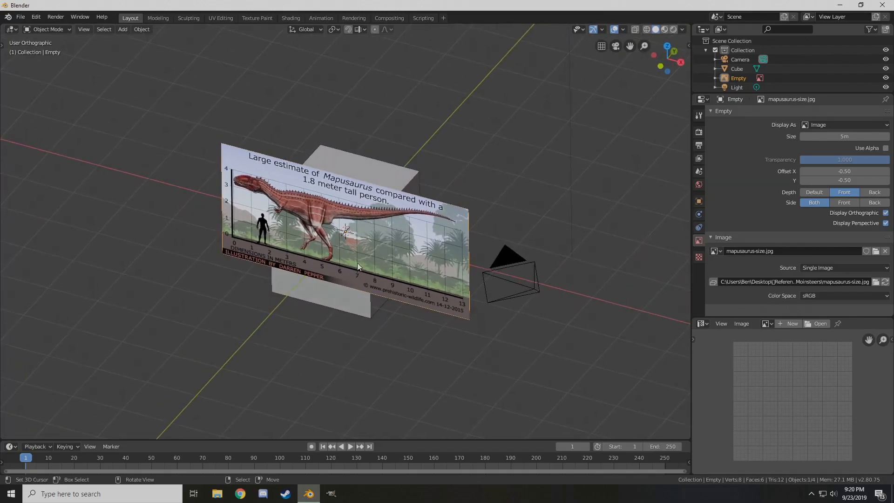
Enable Use Alpha on the reference image and set its transparency to 0.538
click(886, 148)
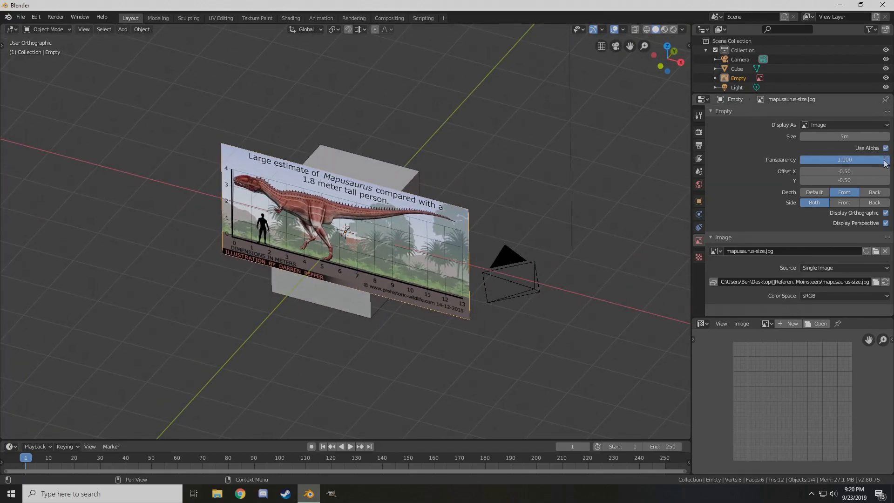
drag(886, 161, 845, 161)
alt+middle_drag(331, 208, 388, 155)
scroll(312, 170, up, 3)
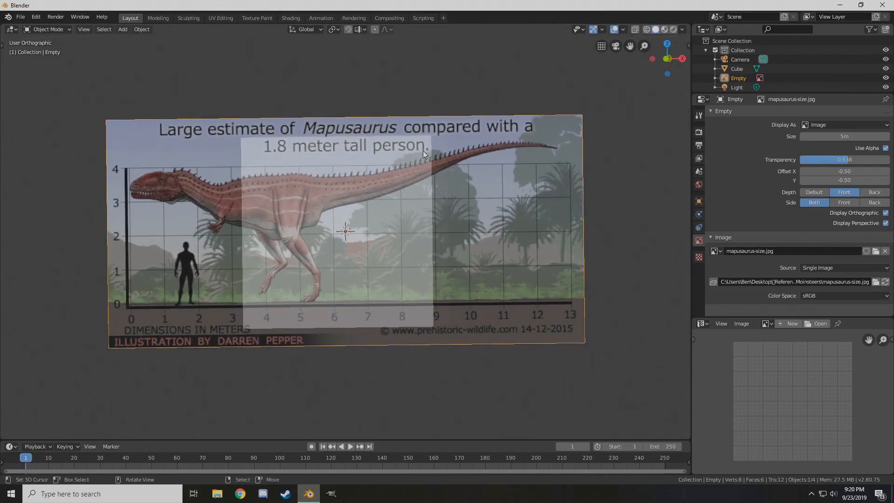
Switch to the front view and compare the cube and reference image in perspective, ending in orthographic projection
middle_drag(414, 155, 407, 172)
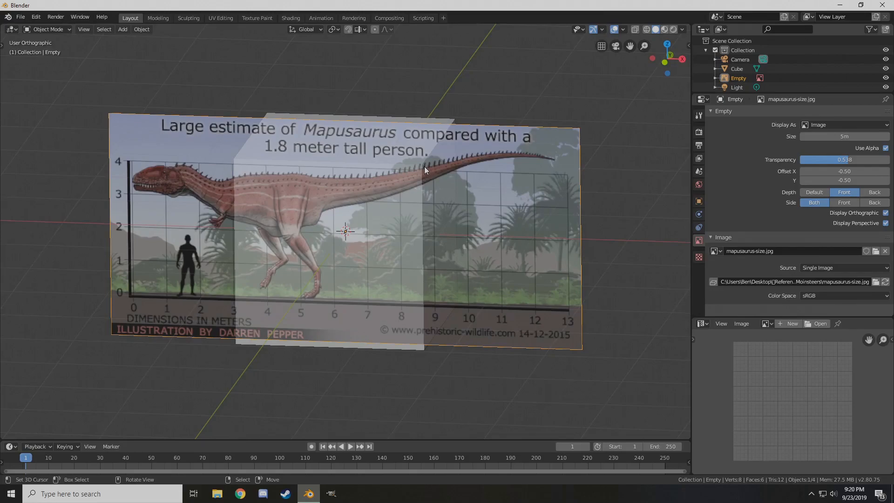
mouse_move(424, 167)
middle_down()
mouse_move(412, 154)
mouse_move(421, 141)
mouse_move(420, 158)
middle_up()
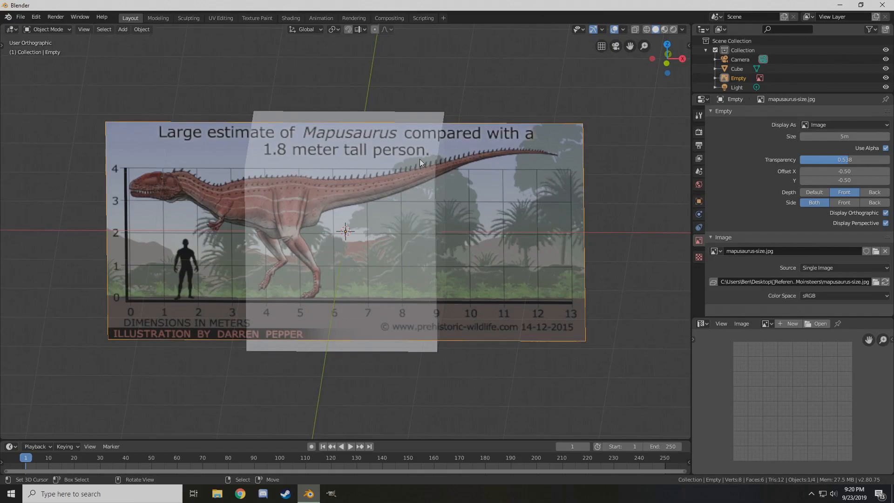
key(KP_1)
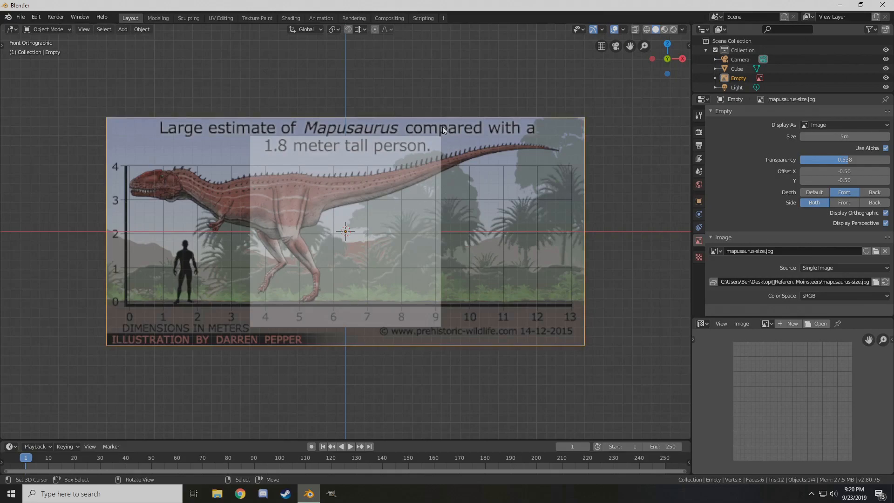
key(KP_5)
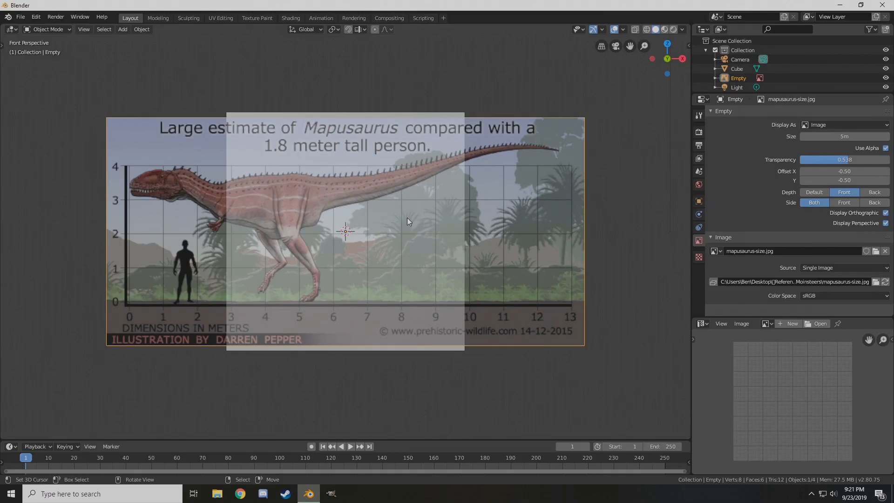
key(KP_5)
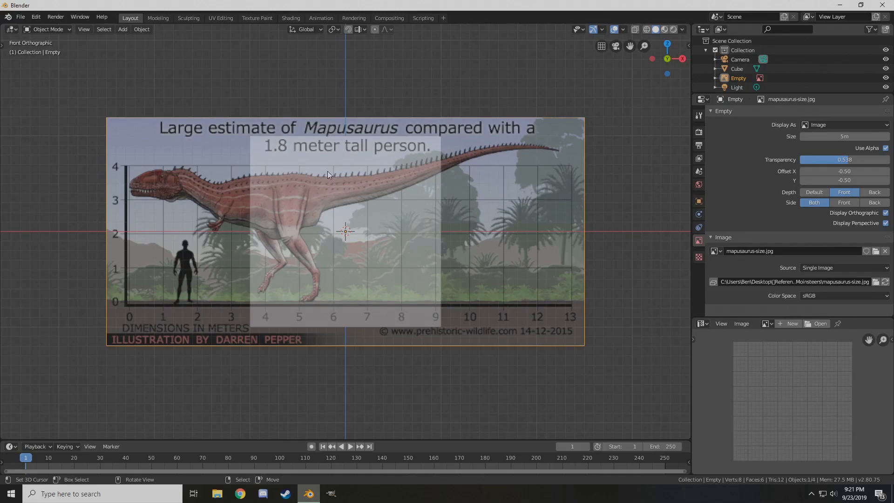
Select the cube behind the reference image, enter Edit Mode and return to Object Mode
shift+right_click(314, 139)
shift+right_click(315, 140)
right_click(315, 140)
right_click(314, 140)
right_click(315, 139)
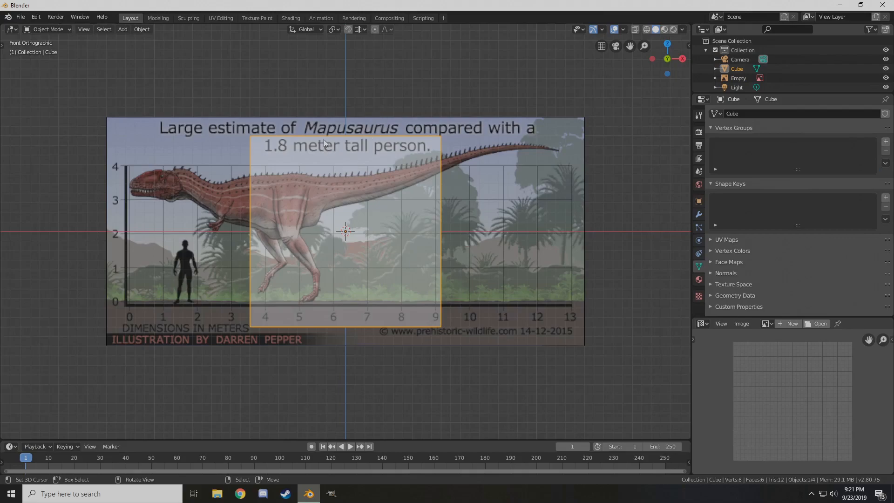
key(Tab)
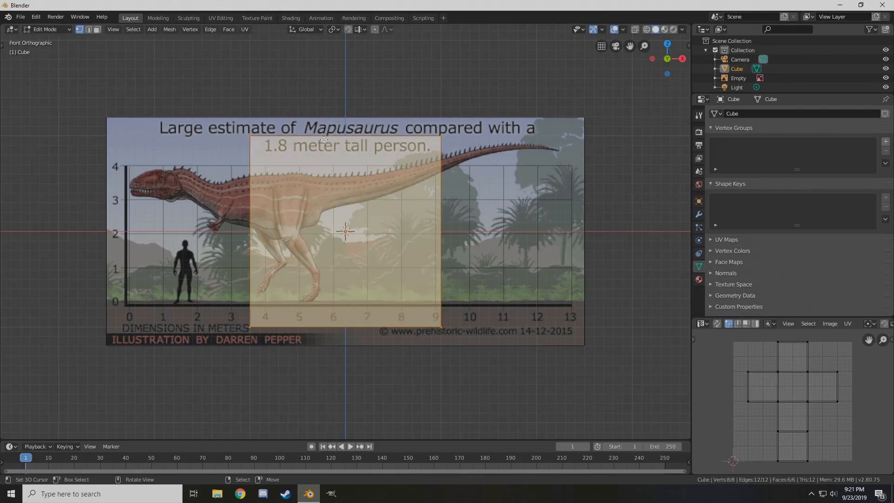
key(Tab)
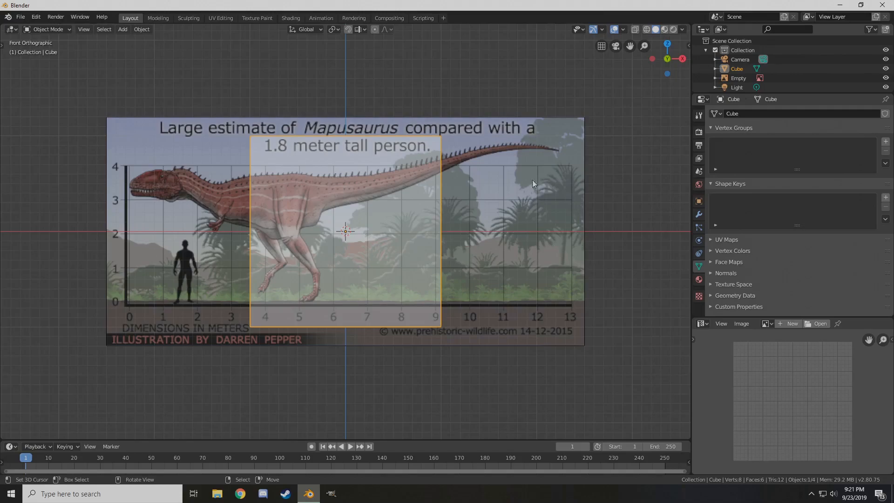
Enable the Screencast Keys overlay in the viewport and close the sidebar
key(n)
click(686, 167)
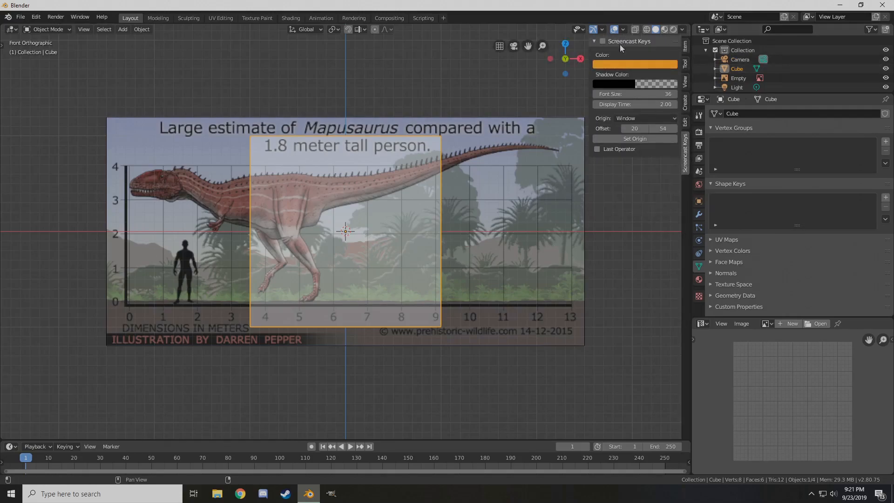
key(n)
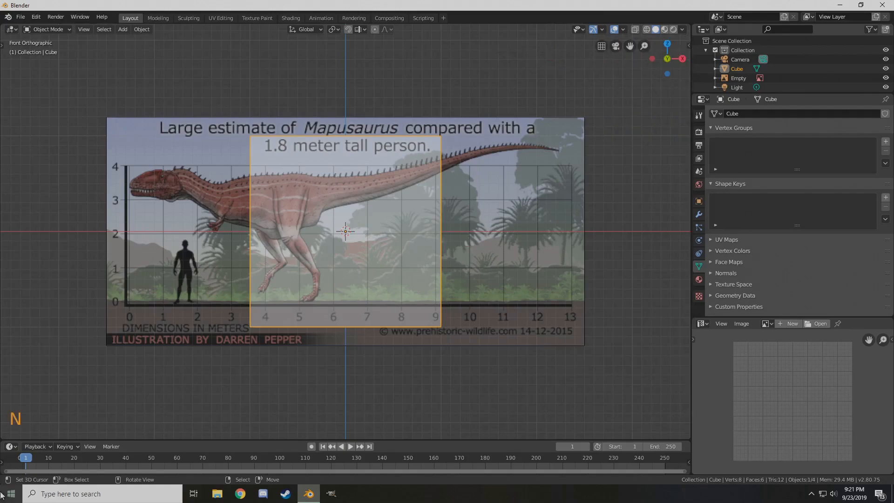
scroll(10, 431, down, 1)
scroll(10, 430, up, 3)
scroll(11, 426, down, 5)
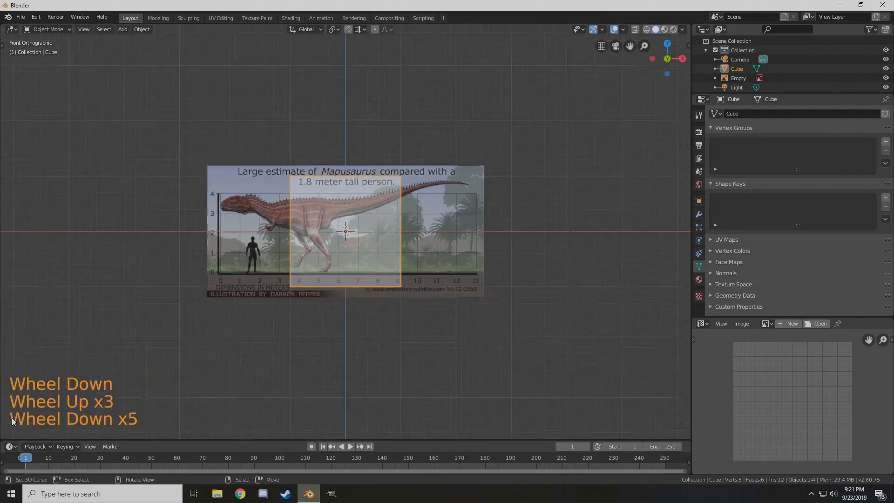
scroll(12, 423, up, 5)
scroll(11, 423, down, 5)
scroll(12, 421, up, 3)
scroll(12, 421, down, 2)
scroll(28, 373, up, 9)
scroll(28, 372, down, 6)
scroll(55, 320, down, 8)
scroll(55, 319, up, 5)
scroll(67, 281, down, 8)
scroll(67, 281, up, 9)
scroll(69, 286, down, 9)
scroll(69, 286, up, 9)
scroll(140, 307, down, 6)
scroll(224, 331, up, 5)
scroll(295, 353, down, 2)
scroll(320, 292, up, 3)
shift+middle_drag(319, 293, 348, 287)
scroll(348, 287, up, 1)
scroll(348, 286, down, 1)
Enter Edit Mode on the cube, select its upper-left front vertex without moving it, and turn on X-ray display
key(Tab)
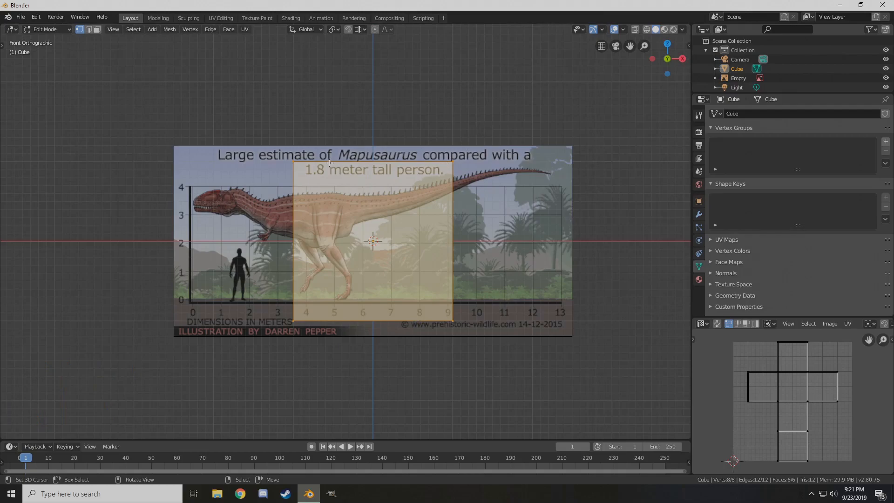
right_click(293, 162)
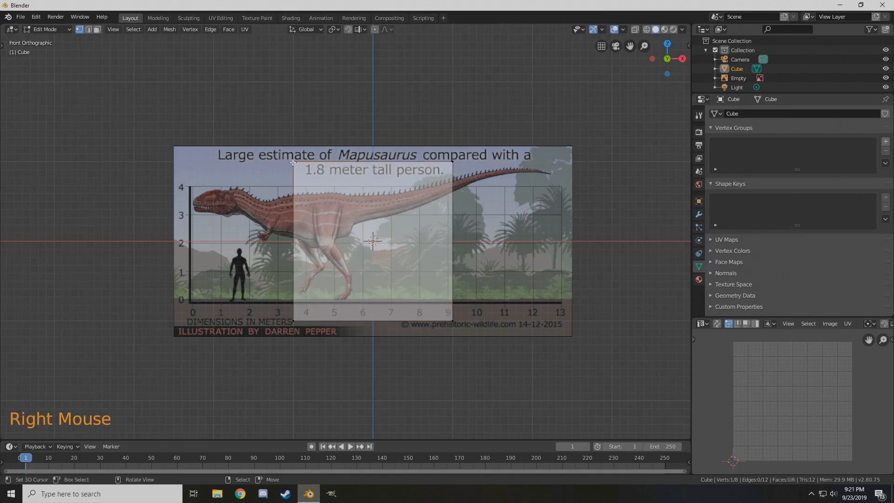
right_drag(293, 162, 297, 181)
key(Escape)
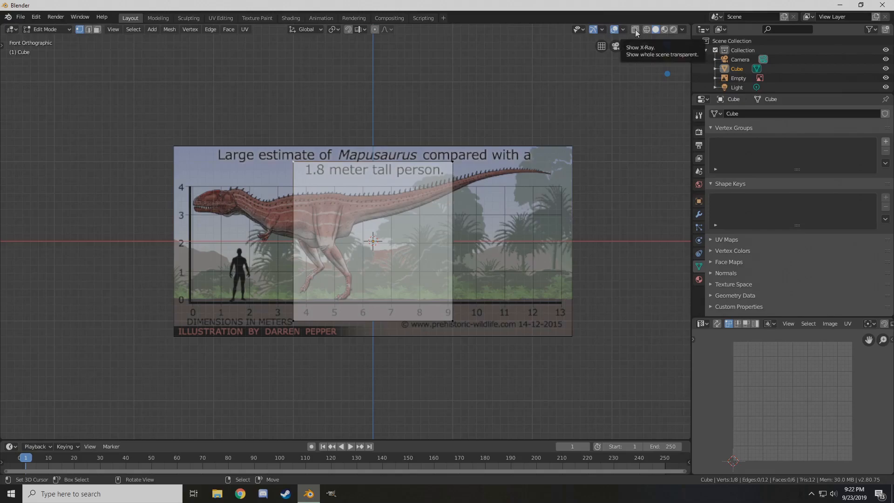
click(635, 31)
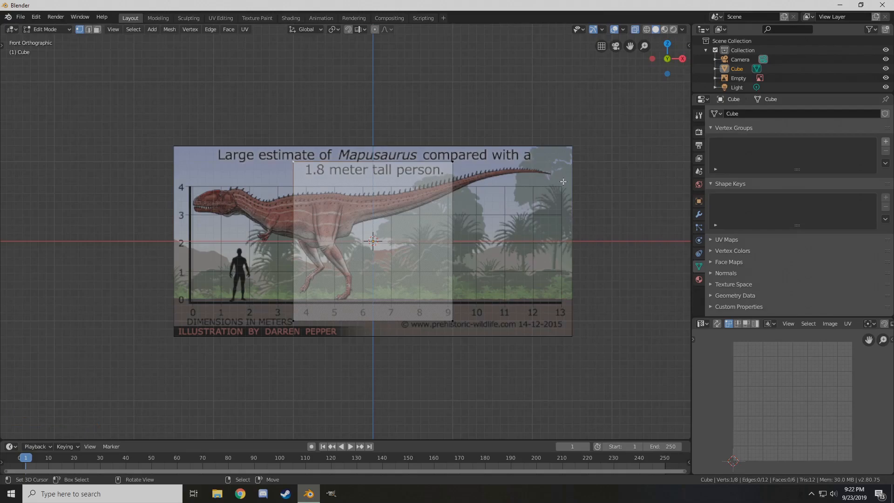
Select the cube's single vertices at the overlapping upper-left corner, checking their depth against the reference image, and deselect everything
middle_drag(550, 183, 378, 200)
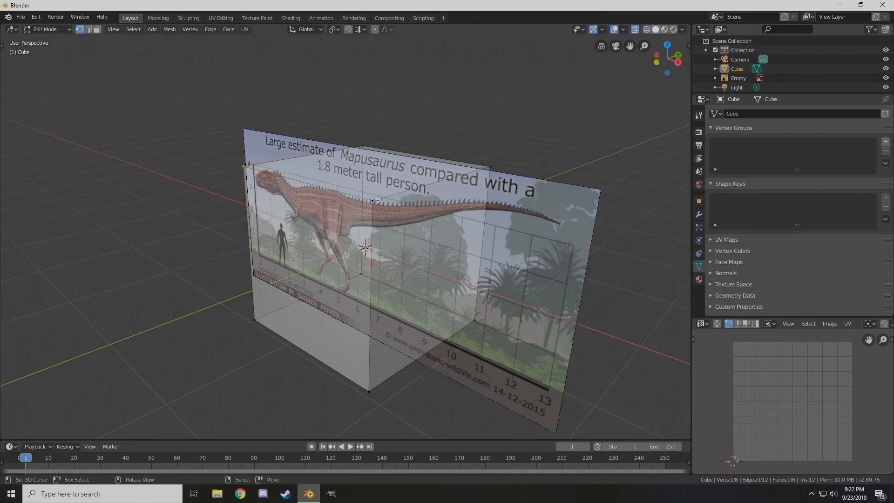
middle_drag(380, 196, 361, 274)
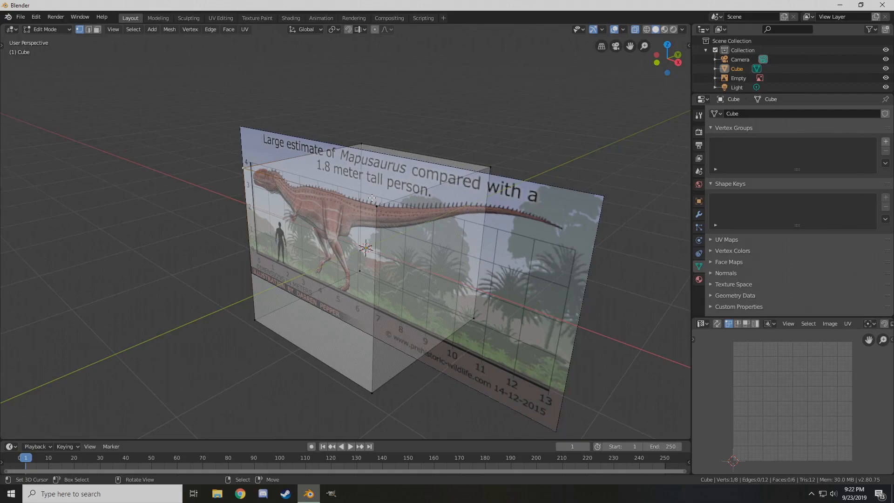
right_click(351, 270)
middle_drag(351, 271, 418, 241)
middle_drag(319, 236, 506, 204)
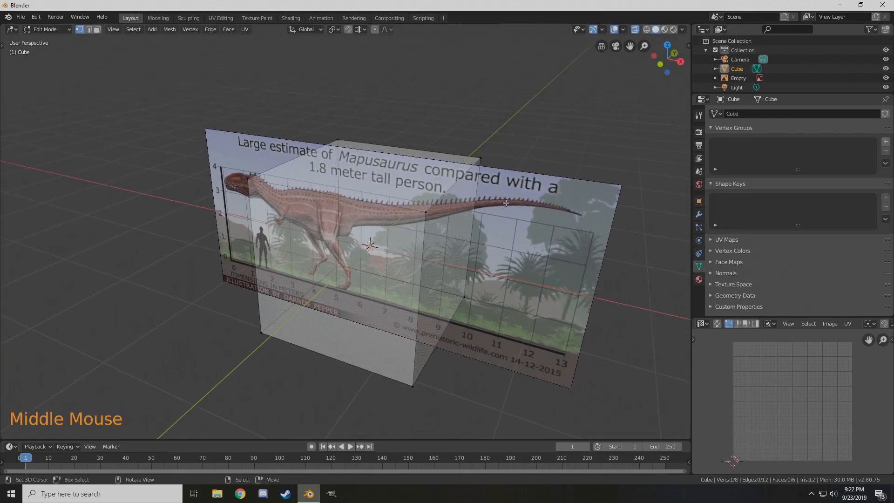
key(KP_1)
right_click(291, 161)
right_click(291, 162)
right_click(291, 162)
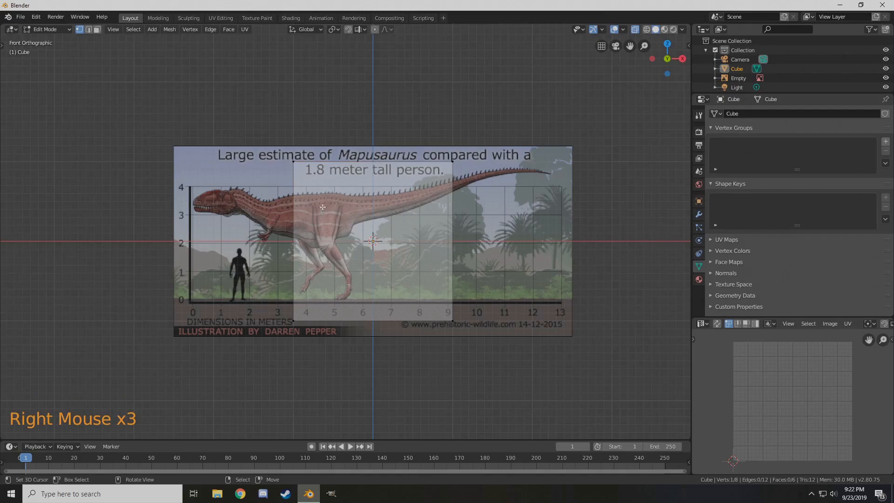
key(a)
key(a)
key(a)
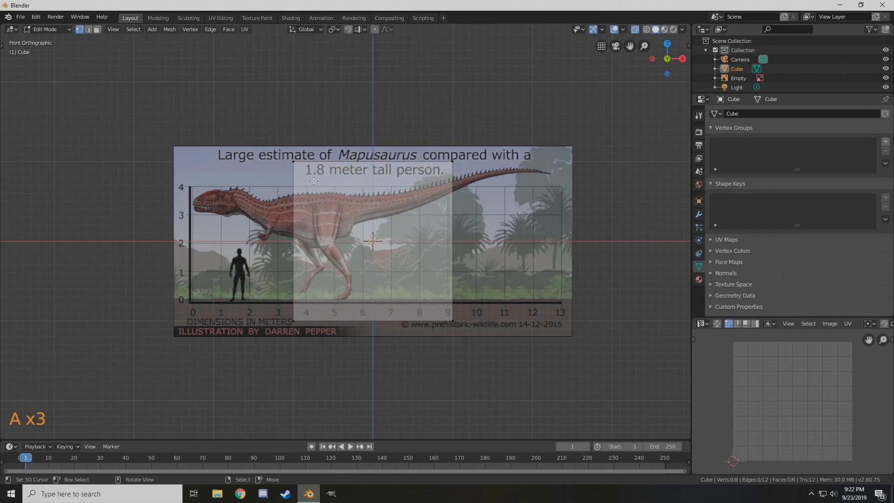
Select both overlapping upper-left vertices of the cube in the front view and inspect them around the reference image
key(shift)
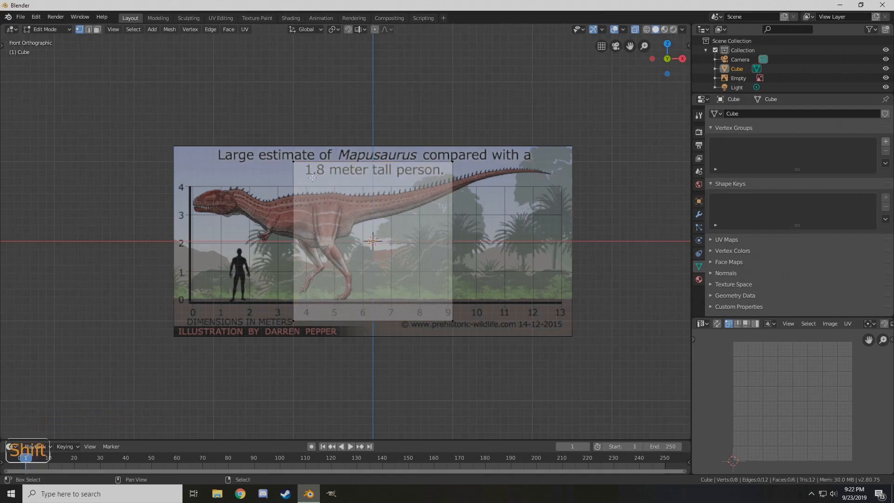
shift+right_click(294, 159)
shift+right_click(294, 159)
shift+right_click(294, 159)
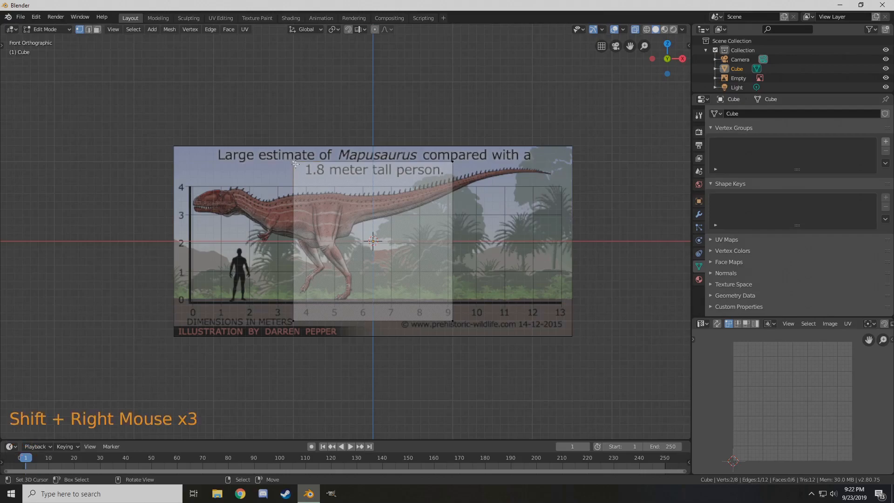
middle_drag(303, 161, 329, 181)
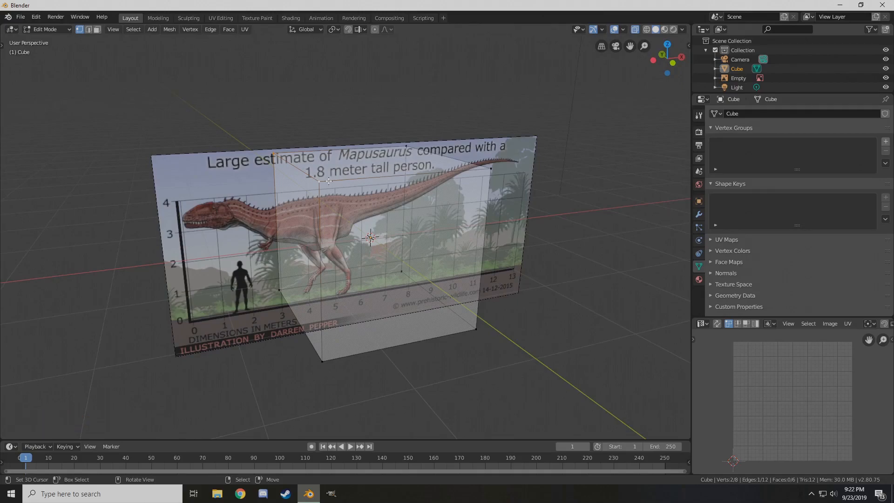
key(KP_1)
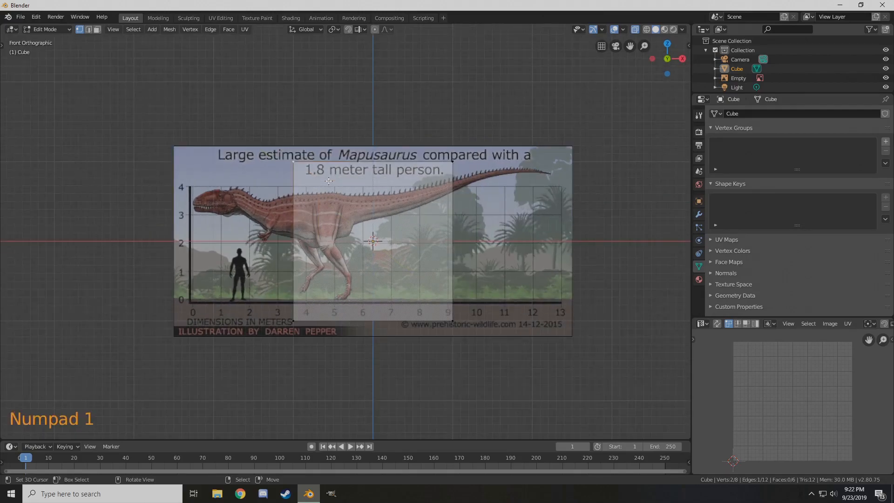
middle_drag(328, 181, 368, 274)
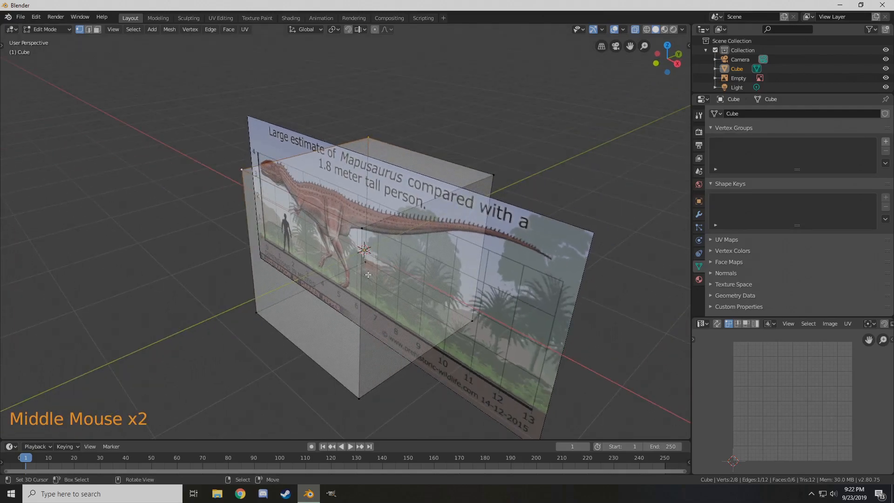
middle_drag(368, 275, 369, 231)
scroll(406, 263, up, 2)
scroll(405, 263, down, 5)
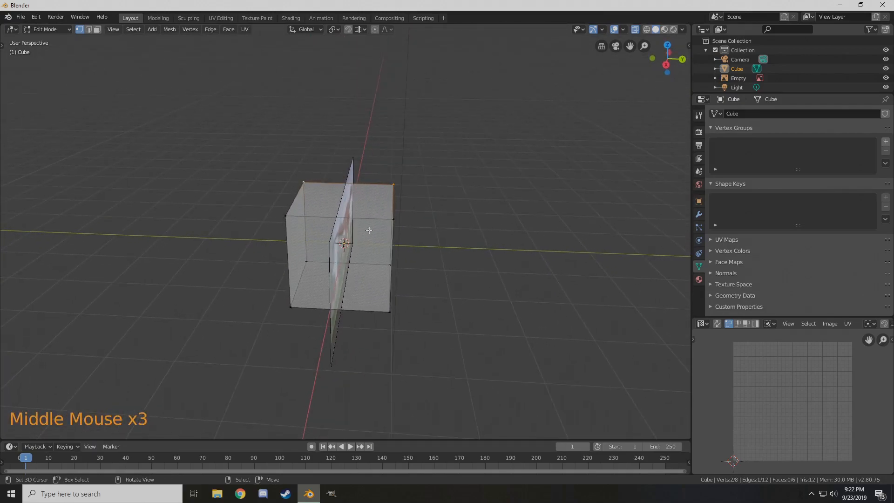
Return to Object Mode and delete the cube
key(Tab)
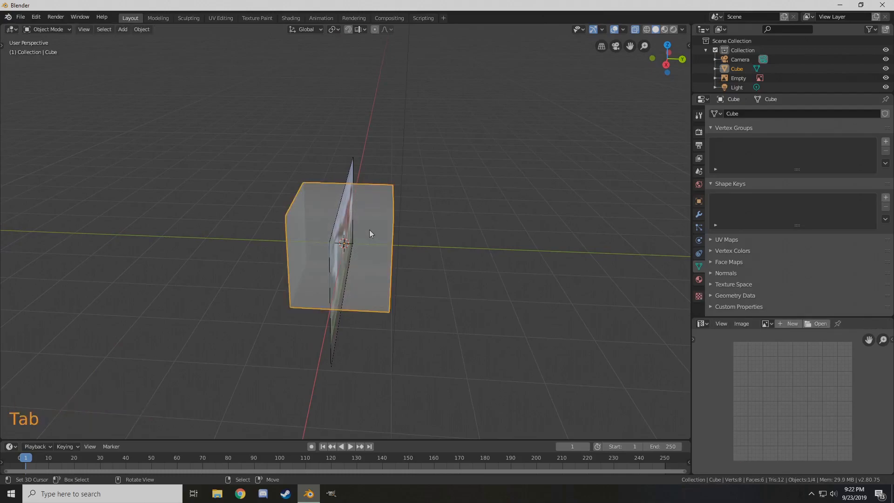
key(x)
click(370, 228)
middle_drag(370, 229, 360, 241)
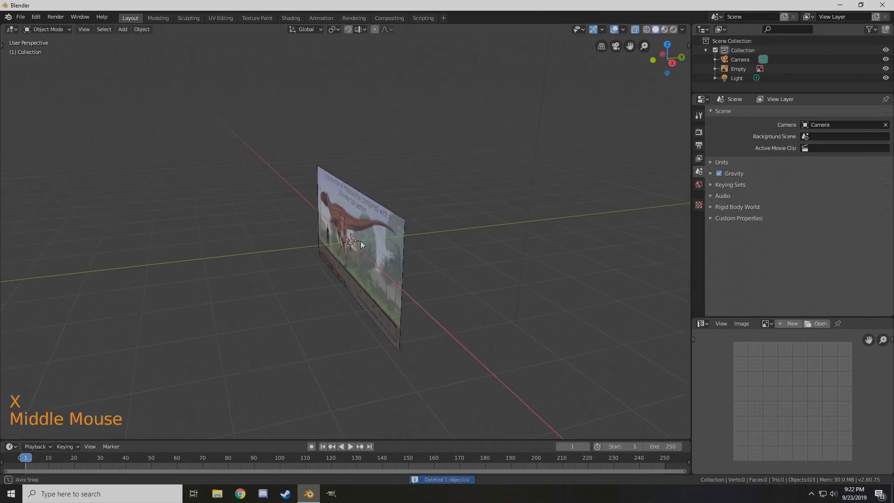
Add a plane mesh at the centre of the reference image
key(shift+a)
mouse_move(354, 150)
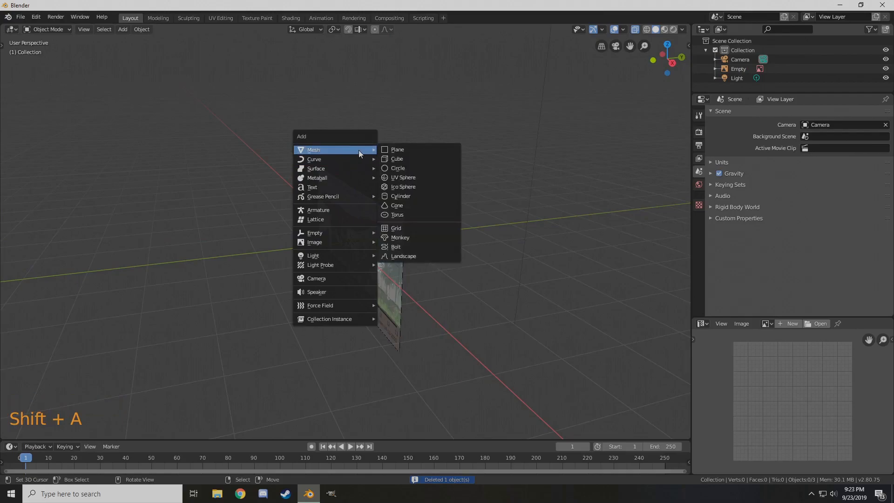
click(391, 146)
middle_drag(393, 153, 418, 221)
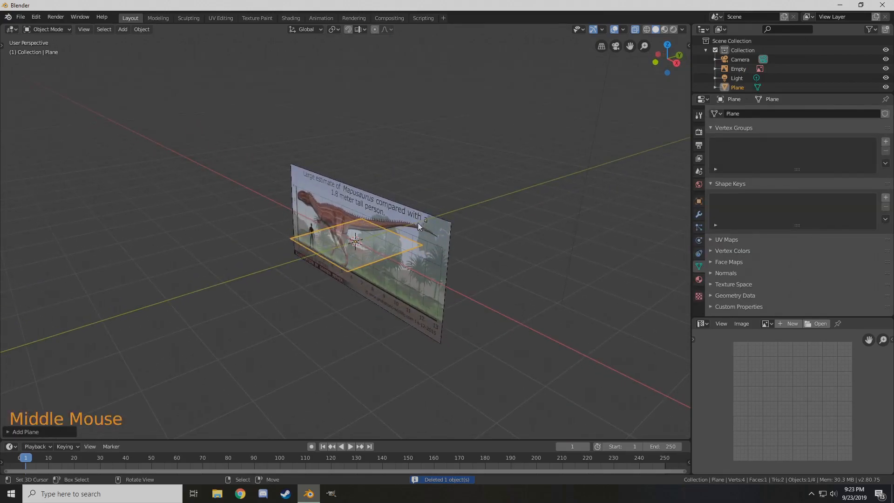
middle_drag(375, 261, 387, 278)
scroll(373, 279, up, 1)
Enter Edit Mode on the plane and rotate its geometry 90 degrees about the global X axis
key(Tab)
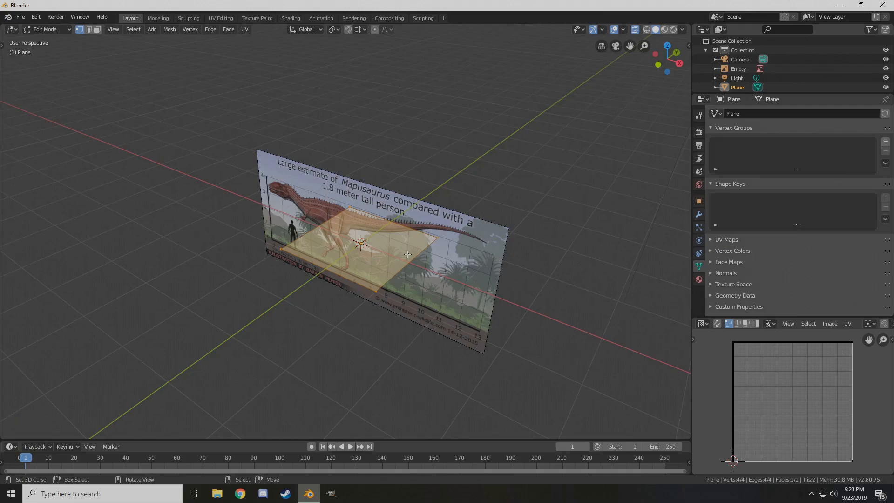
key(r)
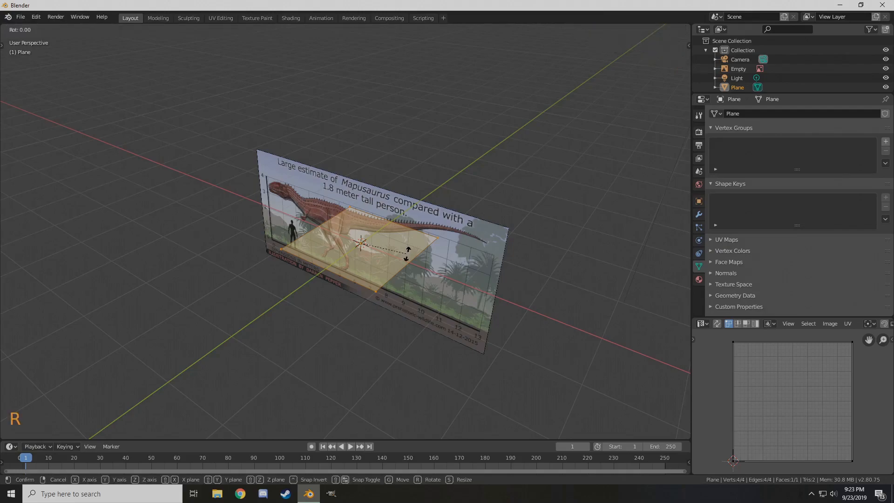
text(x)
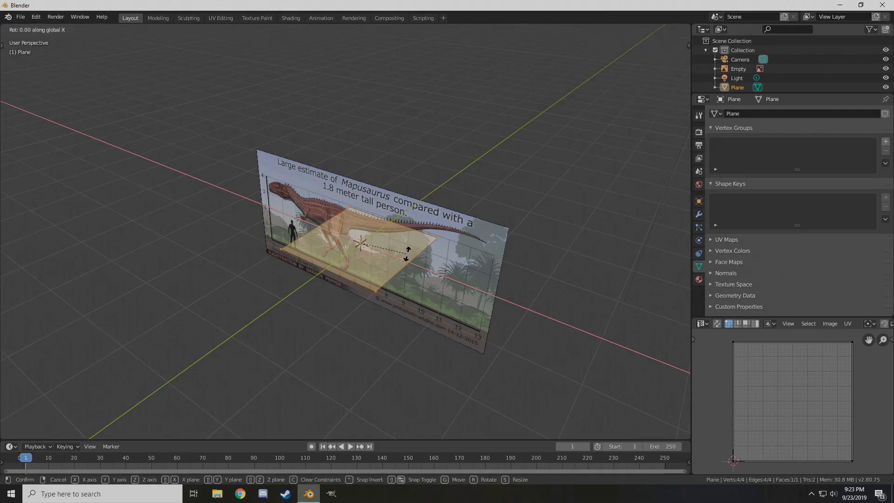
text(90)
key(Return)
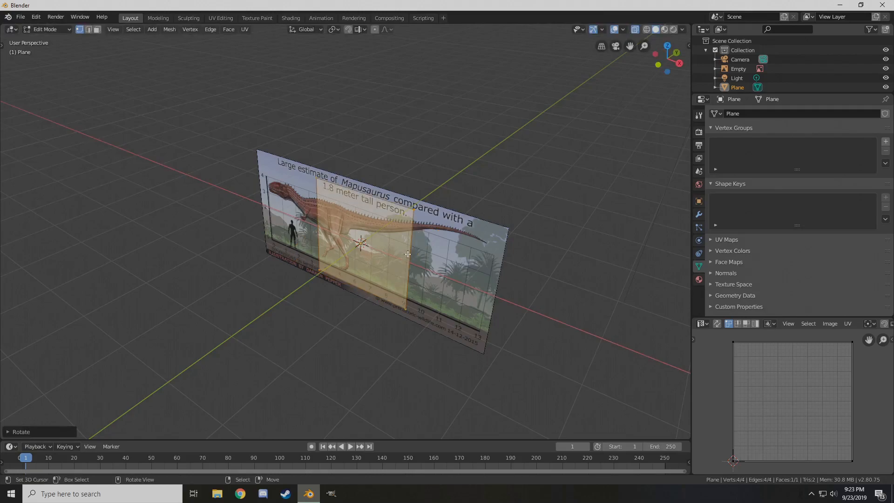
Move the upright plane along the global Y axis until it sits slightly in front of the reference image
middle_drag(359, 258, 377, 251)
key(g)
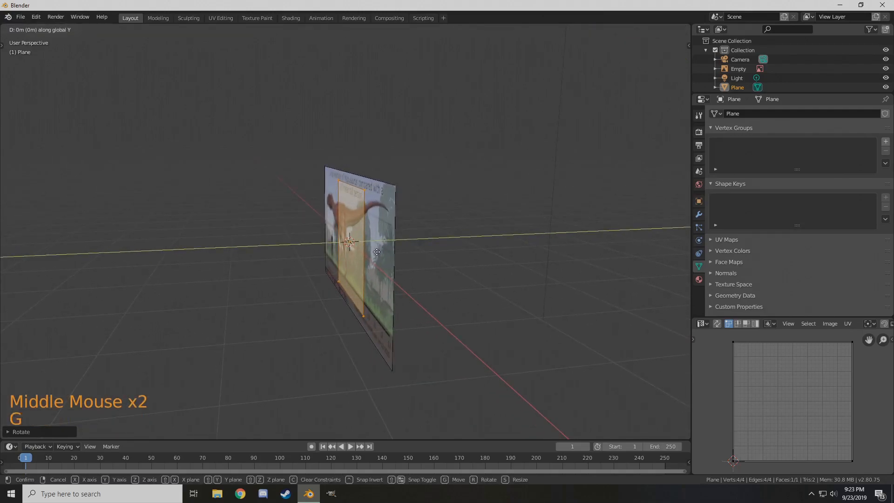
click(364, 246)
middle_drag(364, 247, 352, 266)
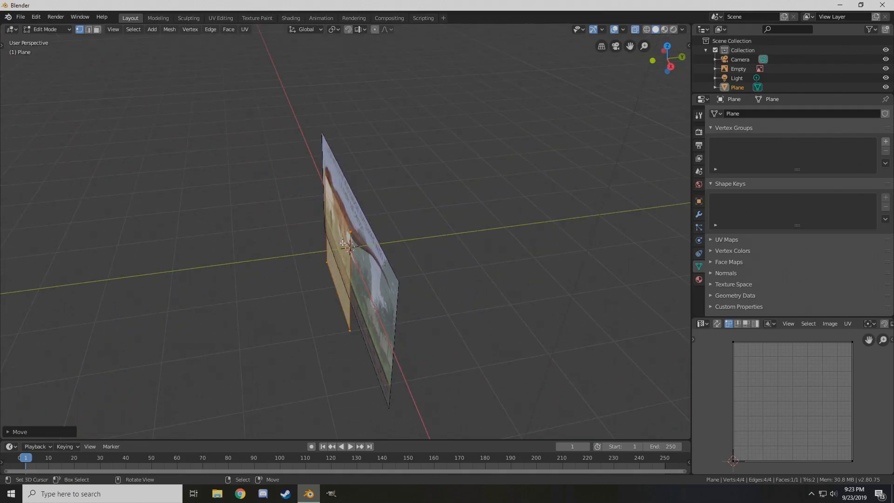
In the front view, scale the plane down to the torso's height and move it about -0.72 m in X and 0.30 m in Z onto the torso
key(KP_1)
scroll(465, 179, up, 3)
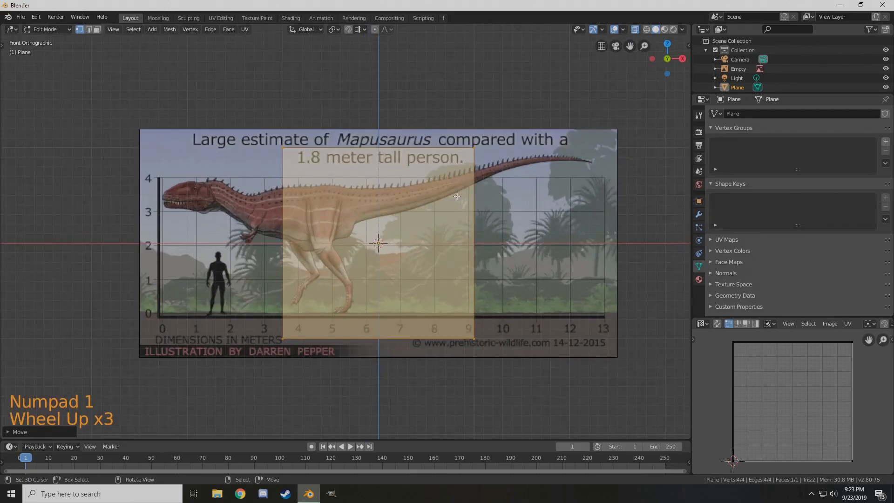
shift+middle_drag(397, 184, 431, 204)
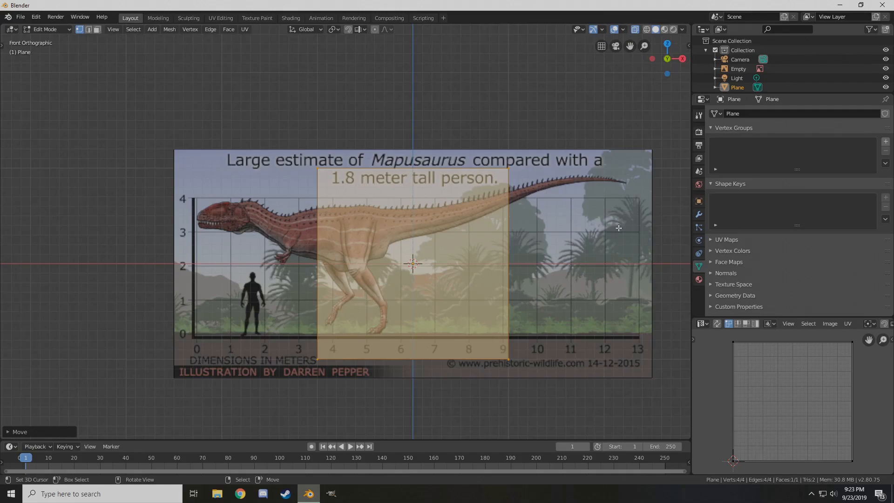
key(s)
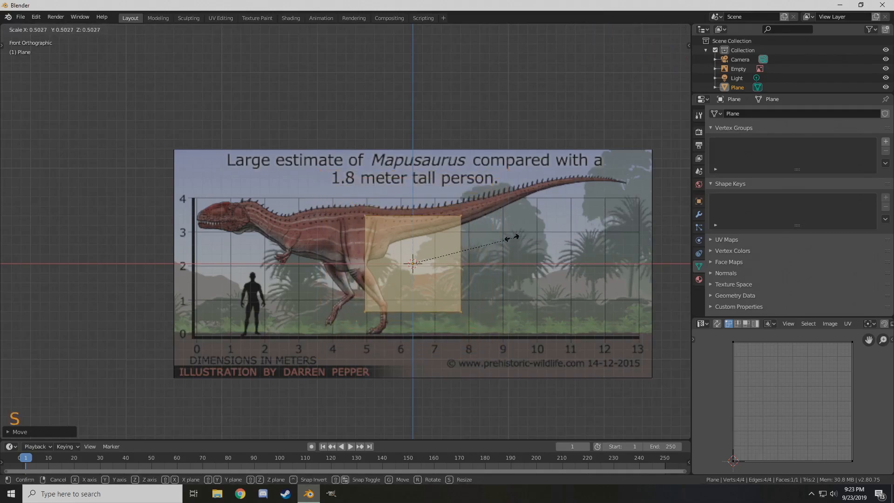
click(471, 247)
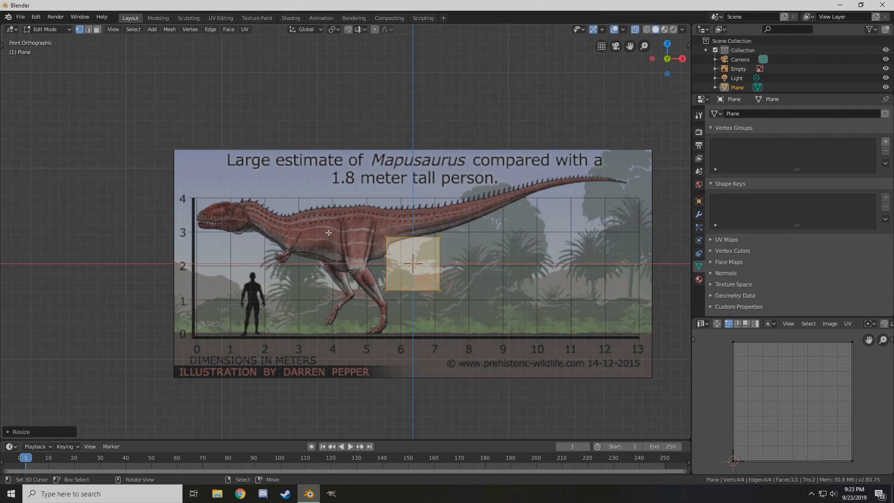
key(g)
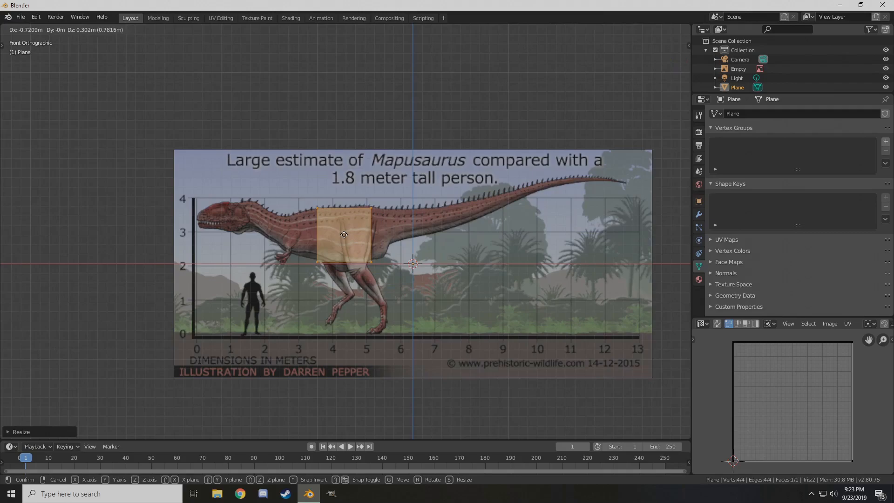
click(344, 235)
scroll(345, 235, up, 6)
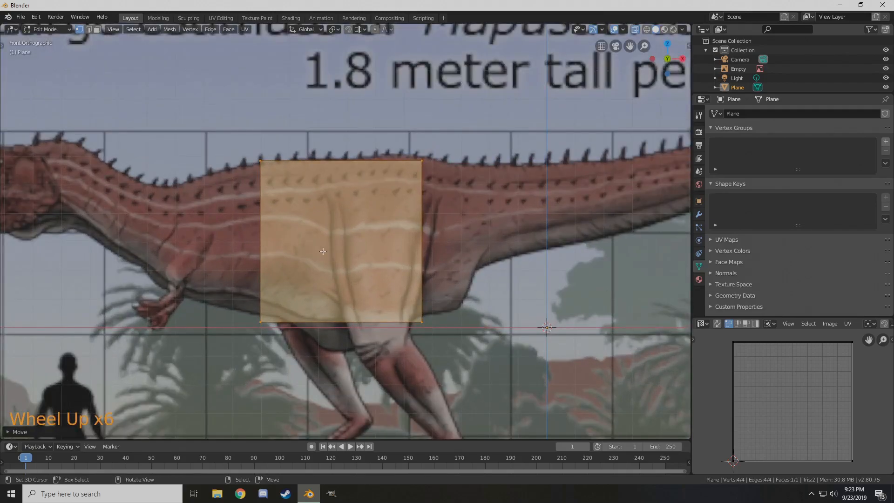
shift+middle_drag(309, 269, 337, 253)
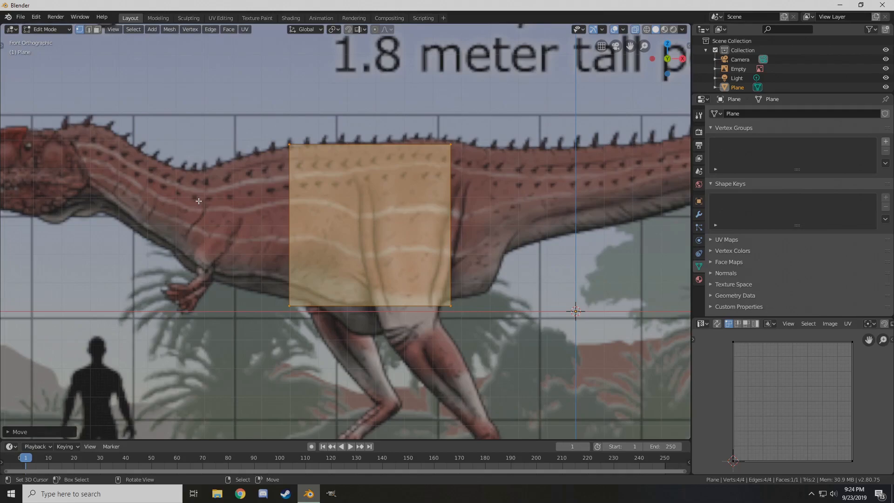
Deselect the plane's geometry and examine the dinosaur's outline from head to tail in the front view
key(a)
key(a)
key(a)
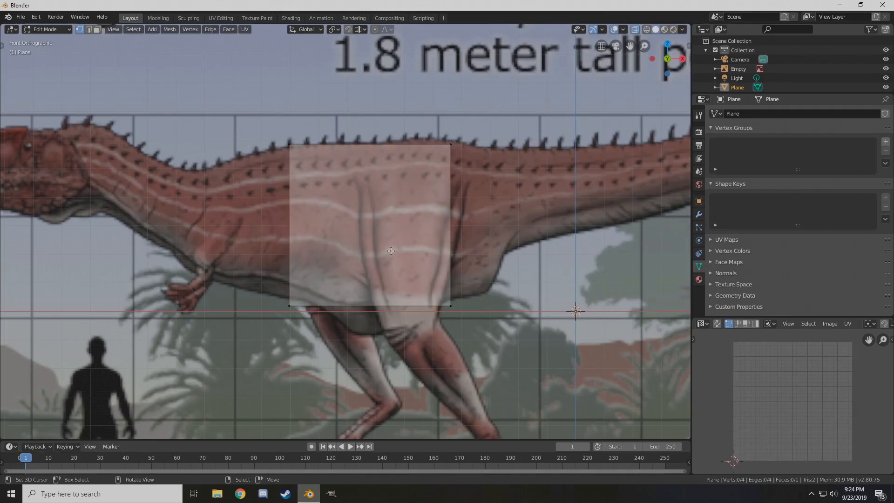
scroll(386, 232, down, 1)
scroll(386, 233, down, 3)
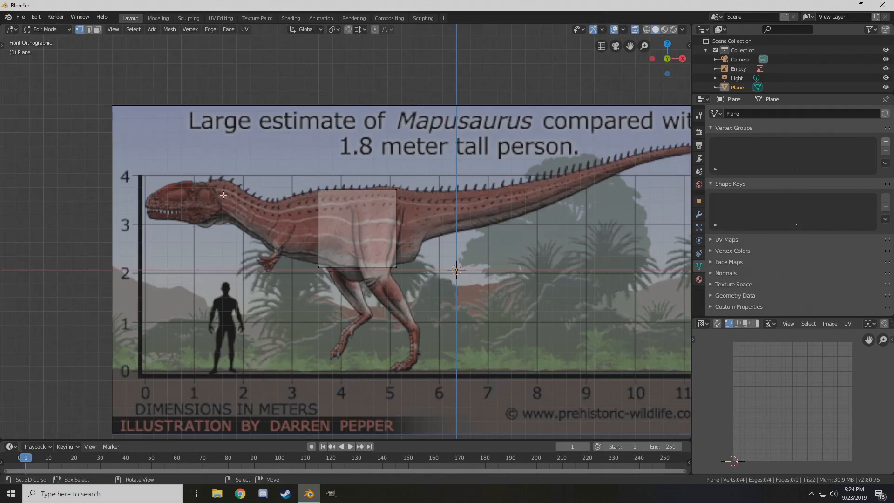
scroll(675, 159, down, 1)
middle_drag(675, 159, 640, 176)
key(KP_1)
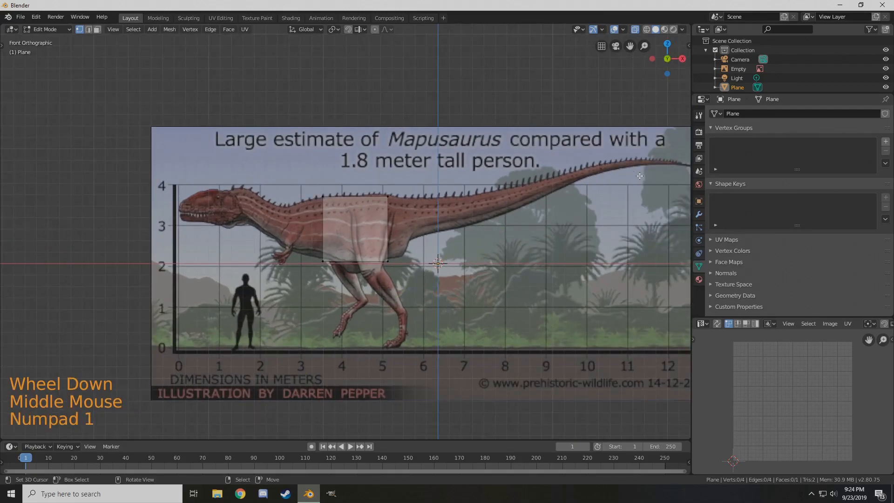
scroll(329, 263, up, 4)
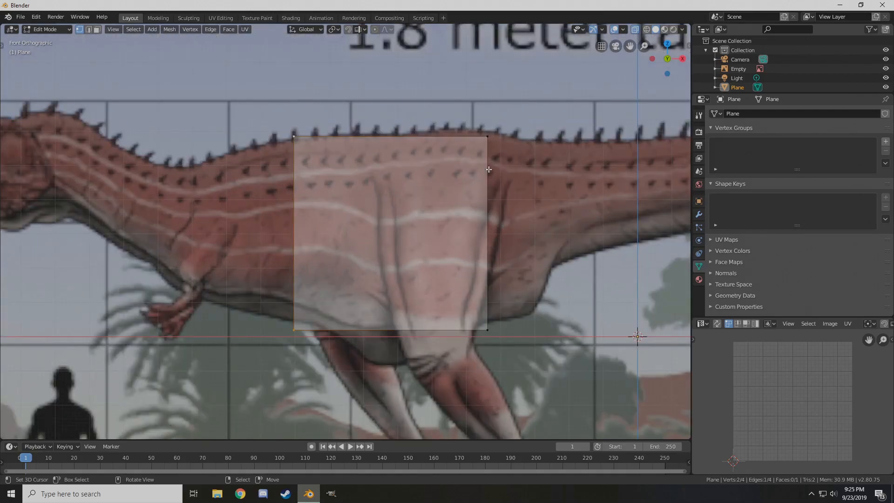
Clear the vertex selection and add a centred vertical loop cut to the plane
key(a)
key(a)
key(a)
scroll(480, 191, up, 1)
scroll(480, 191, down, 3)
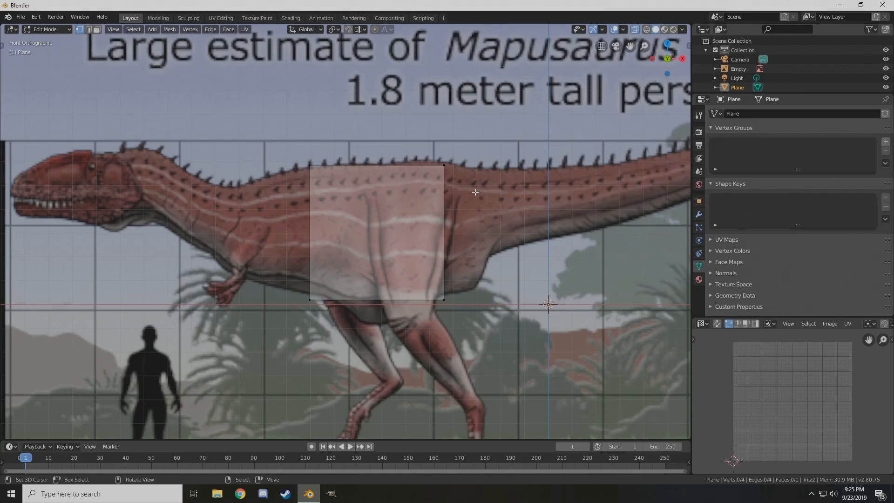
scroll(483, 180, up, 1)
key(ctrl+r)
click(381, 167)
right_click(399, 168)
Add a second vertical loop cut just to the right of the centre one, and three evenly spaced cuts between the two
scroll(399, 168, up, 1)
key(ctrl+r)
drag(399, 168, 387, 145)
scroll(391, 144, up, 3)
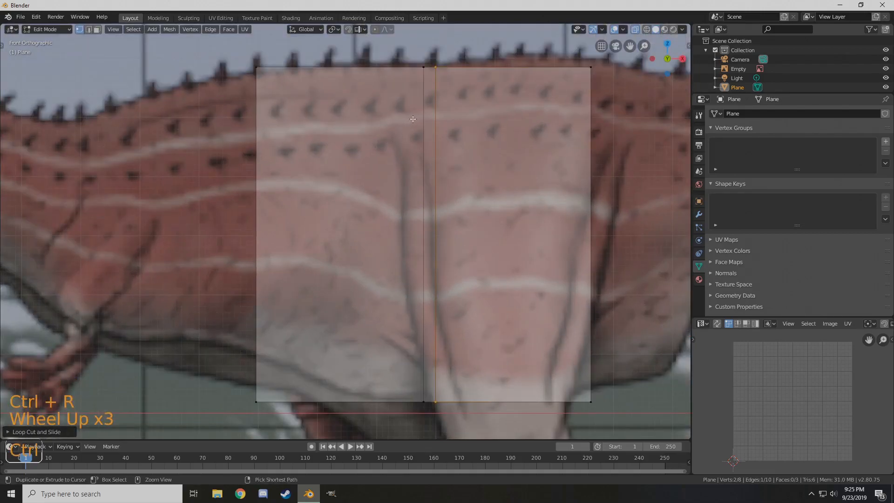
key(ctrl+r)
click(431, 69)
right_click(431, 69)
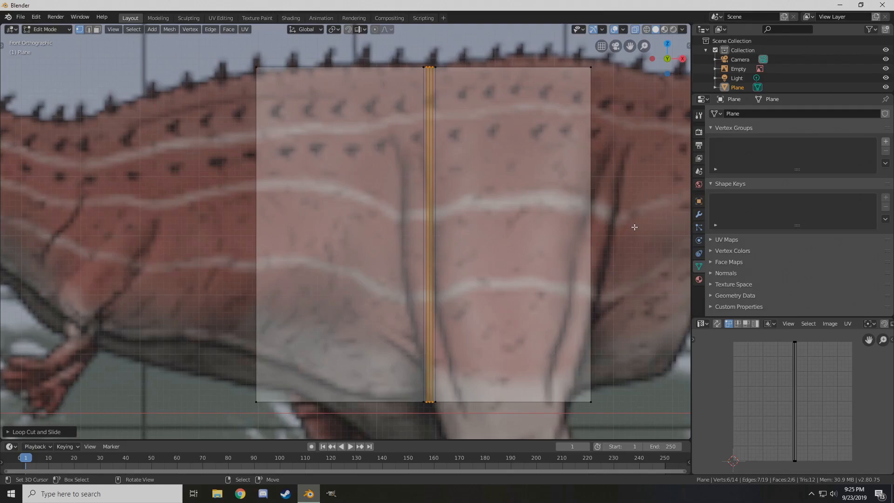
Undo the vertical loop cuts so the plane is a single undivided face again
key(ctrl+z)
key(ctrl+z)
key(ctrl+z)
key(ctrl+z)
key(ctrl+z)
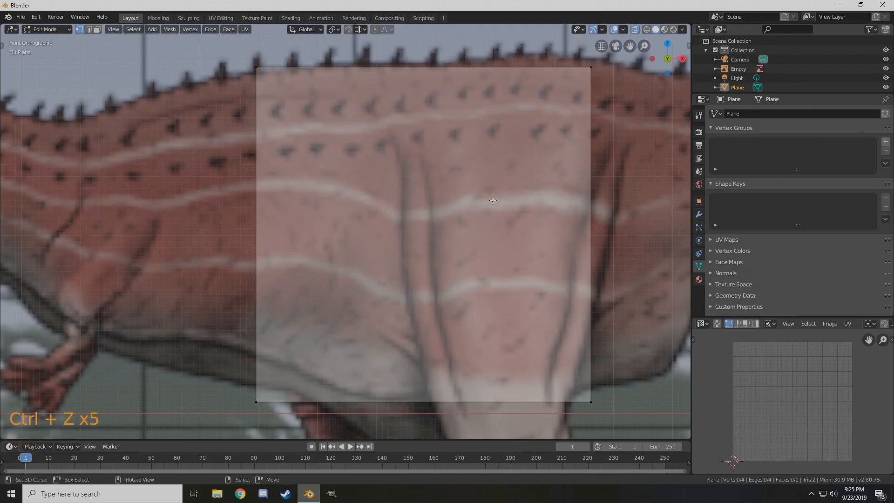
Add one vertical loop cut to the plane, slid slightly to the tail side of its centre
scroll(486, 203, down, 1)
scroll(486, 204, down, 1)
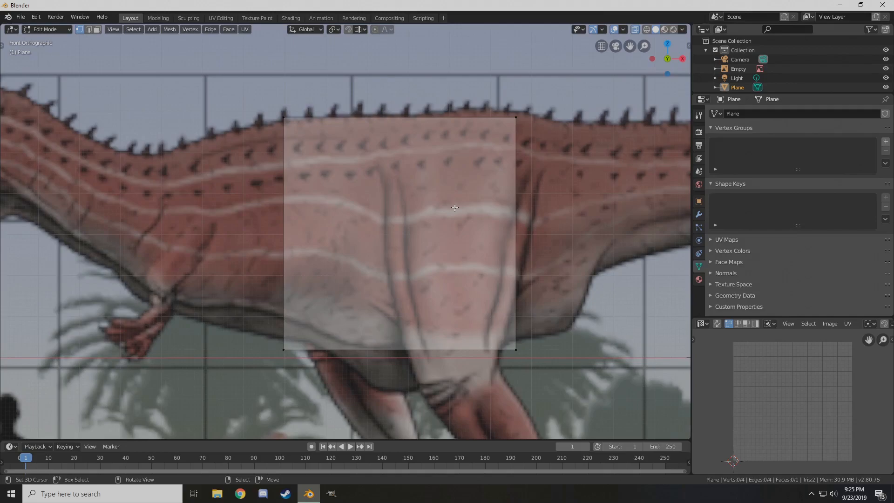
scroll(449, 228, down, 1)
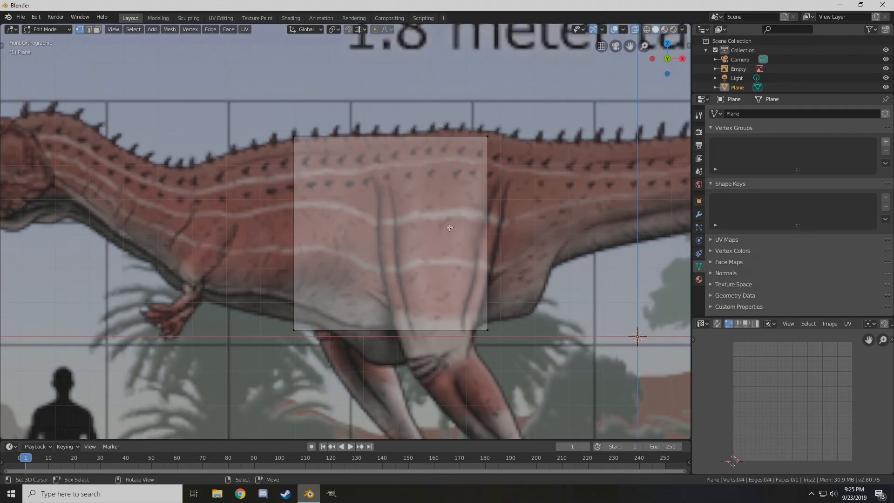
key(ctrl+r)
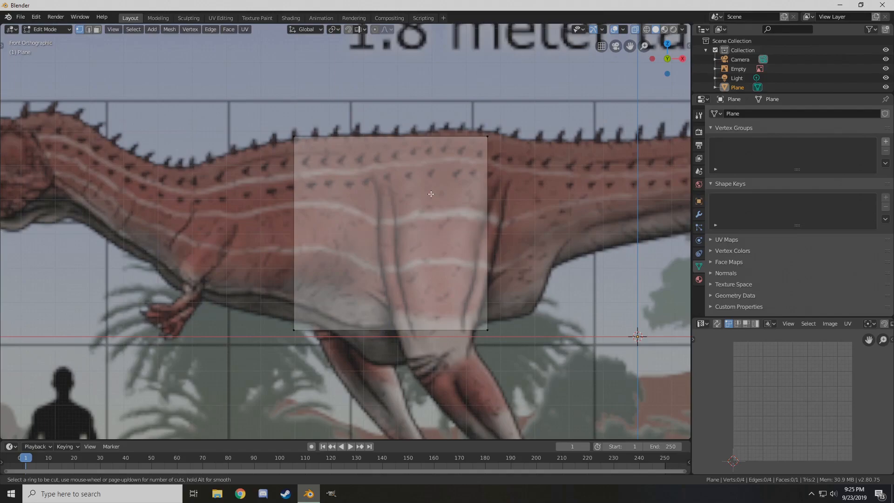
click(386, 147)
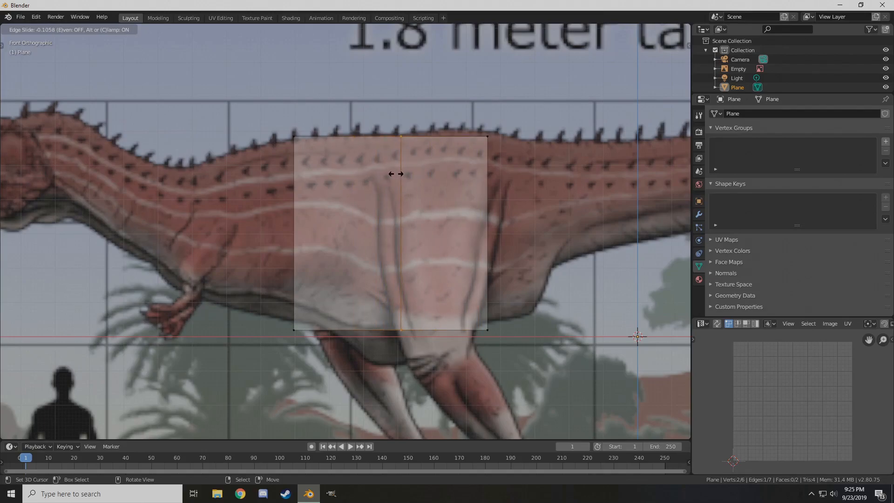
click(395, 174)
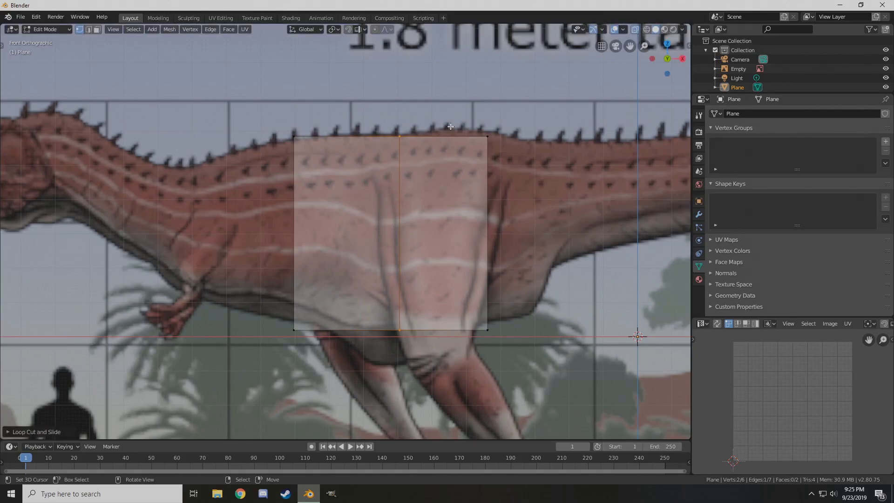
Move the plane's tail-side edge about -0.10 m in X and 0.02 m in Z onto the hip's back outline
click(487, 141)
right_click(488, 141)
shift+right_click(486, 331)
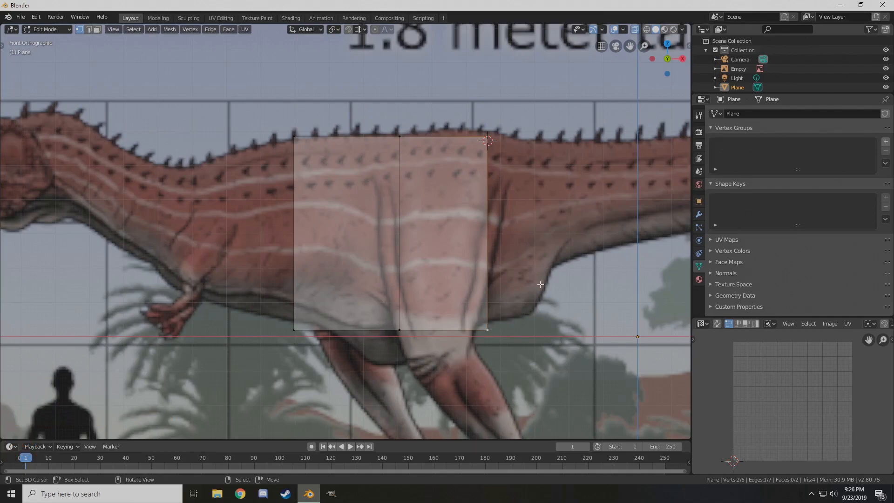
key(g)
click(506, 278)
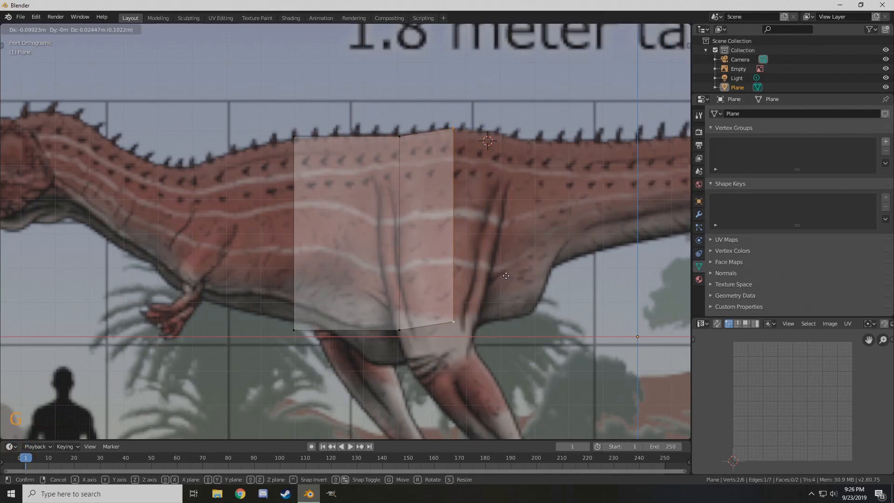
Lower the bottom vertex of the loop cut about 0.1 m in Z to the underside of the belly
right_click(392, 328)
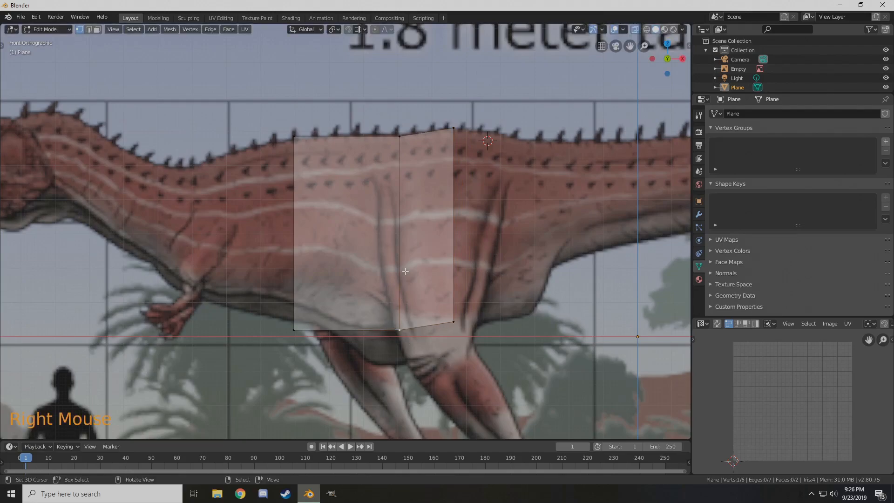
key(g)
key(z)
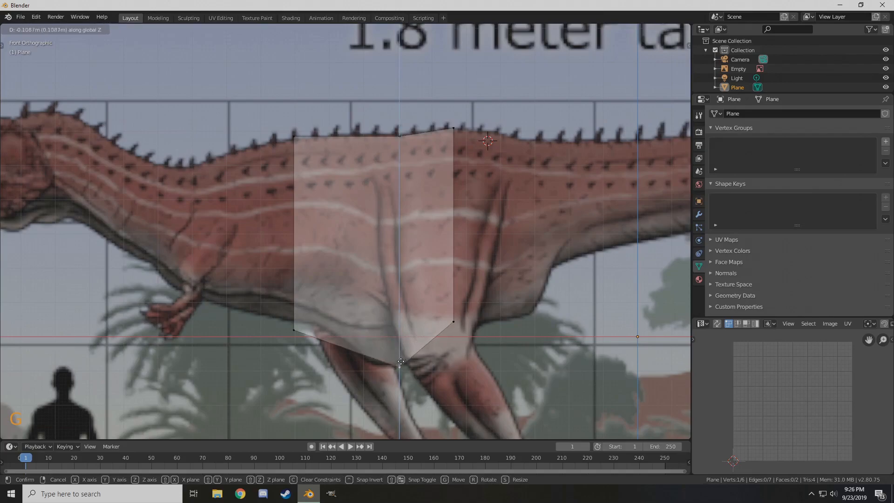
click(402, 358)
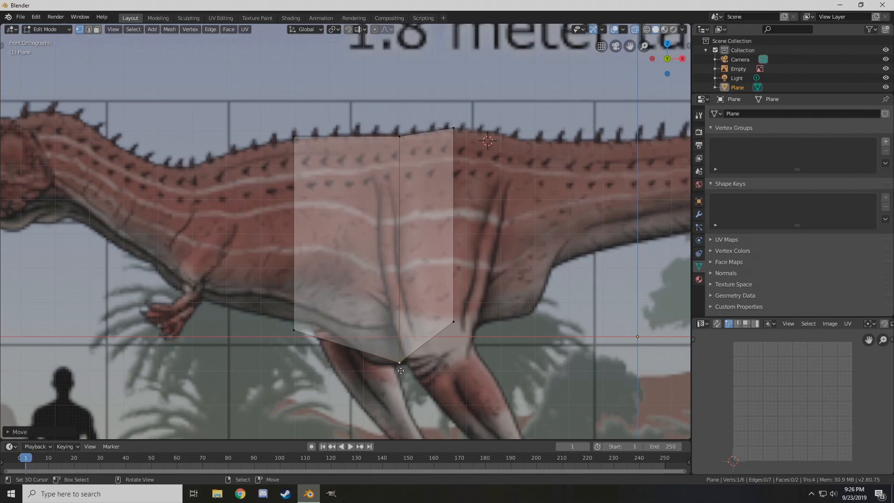
key(g)
key(z)
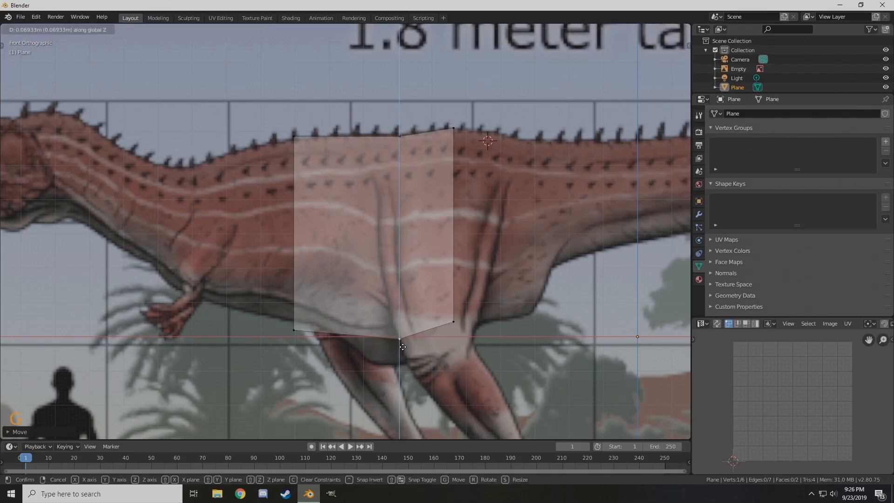
right_click(402, 346)
Raise the bottom vertex of the plane's head-side edge to the belly outline and clear the selection
key(g)
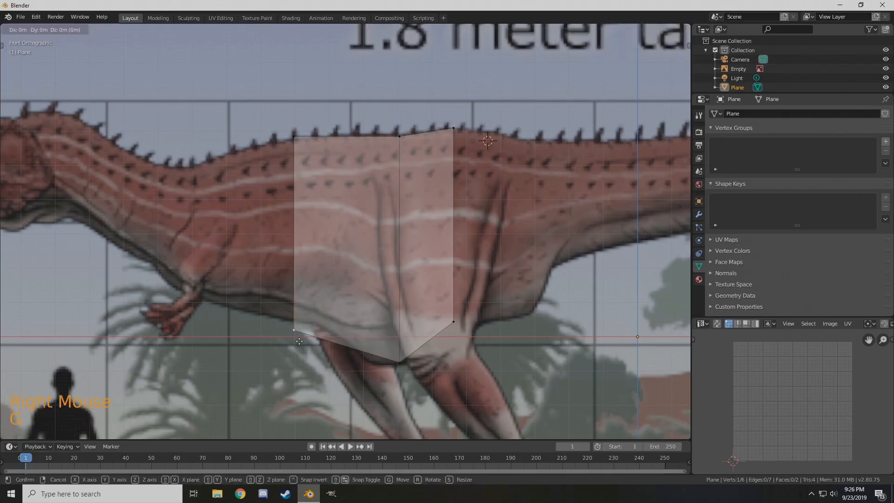
click(343, 334)
key(a)
key(a)
key(a)
key(a)
key(a)
key(a)
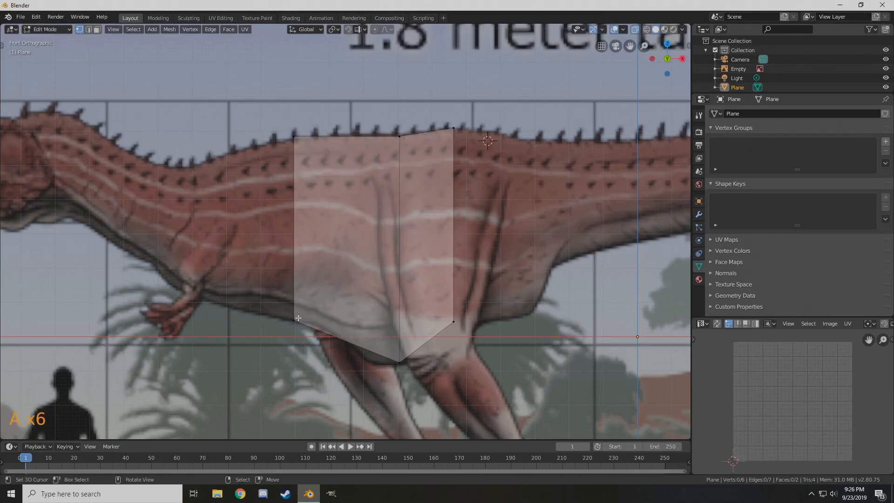
Add a centred vertical loop cut to the head-side section of the plane
key(ctrl+r)
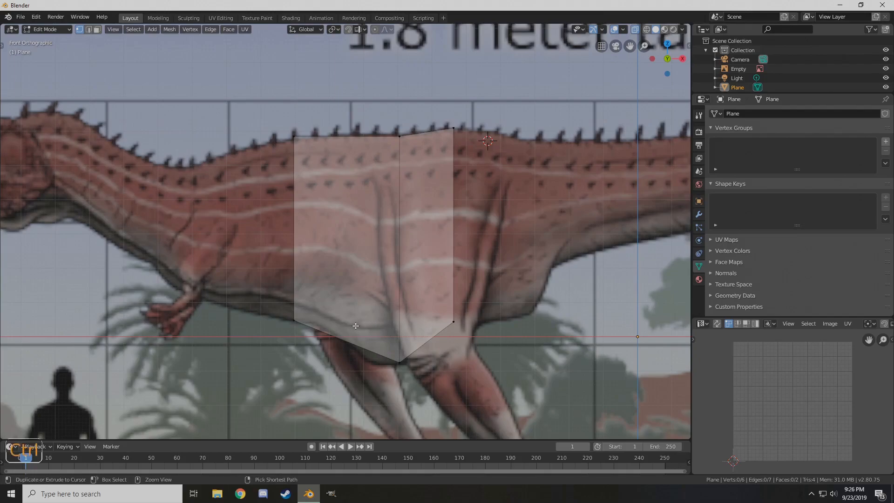
click(349, 341)
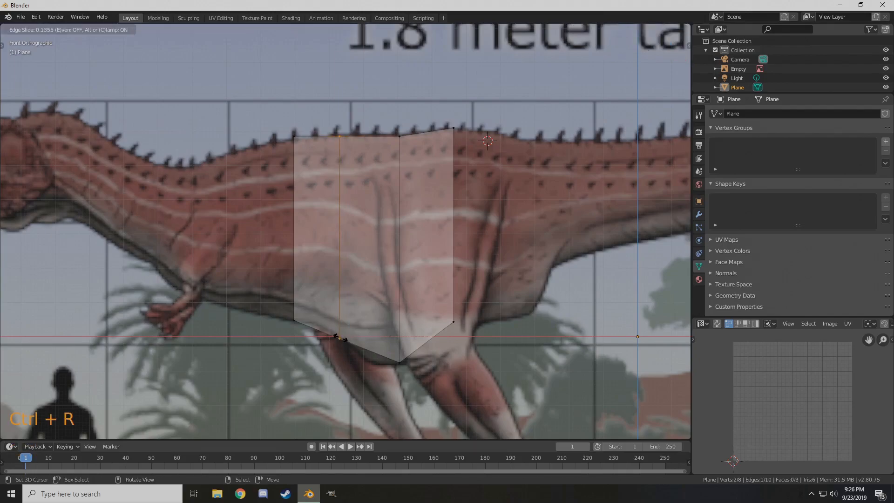
right_click(340, 338)
Raise the bottom vertex of the new head-side cut slightly in Z to the belly line and clear the selection
right_click(345, 340)
key(g)
key(z)
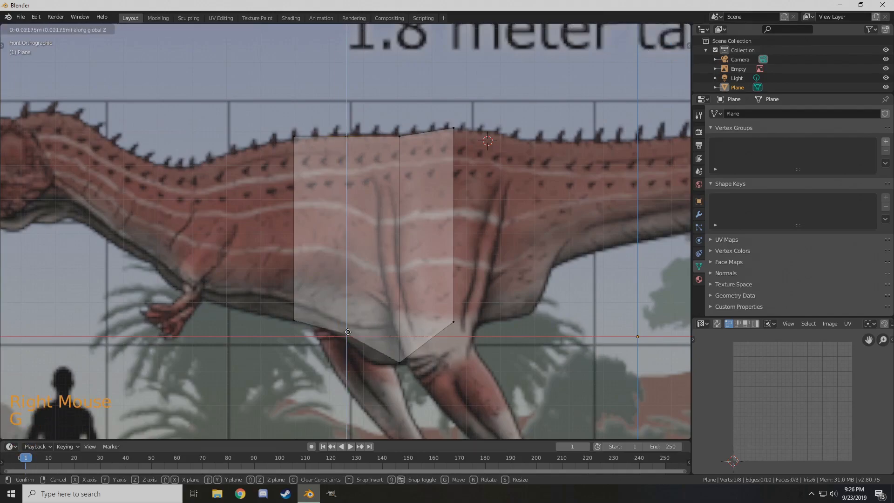
click(350, 337)
key(a)
key(a)
key(a)
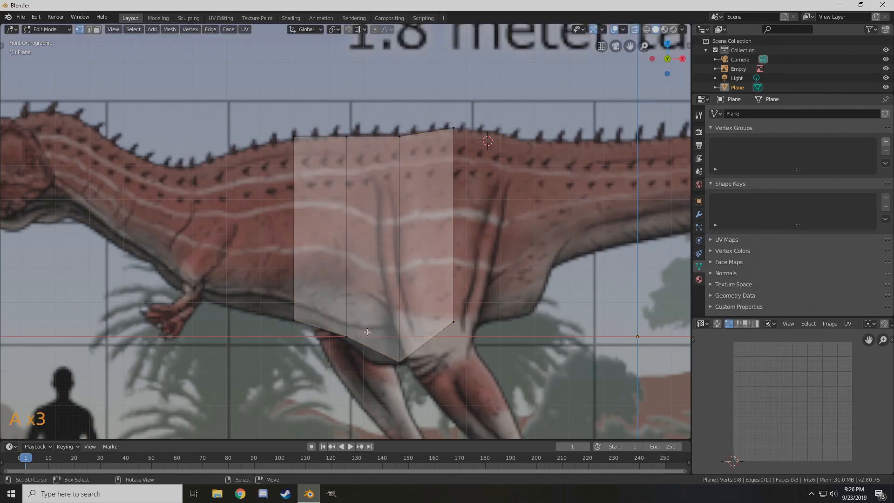
Try moving the top vertex of the head-side cut down below the back outline
scroll(425, 324, down, 2)
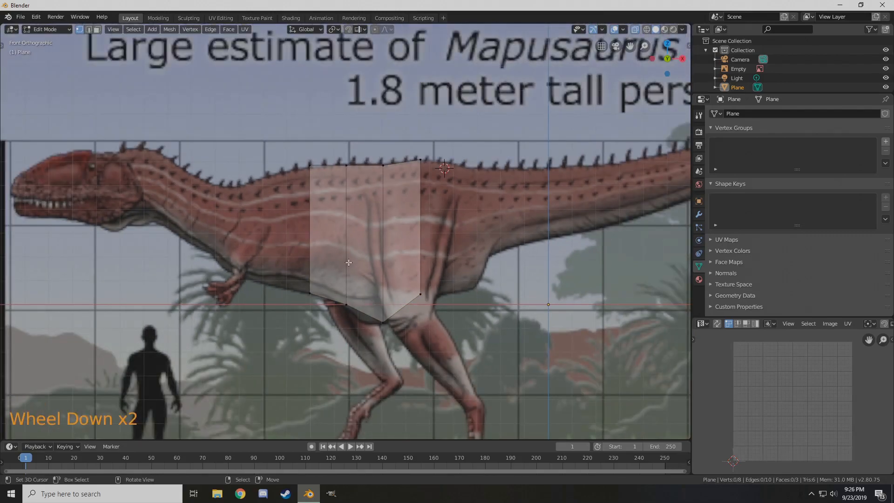
scroll(349, 262, up, 2)
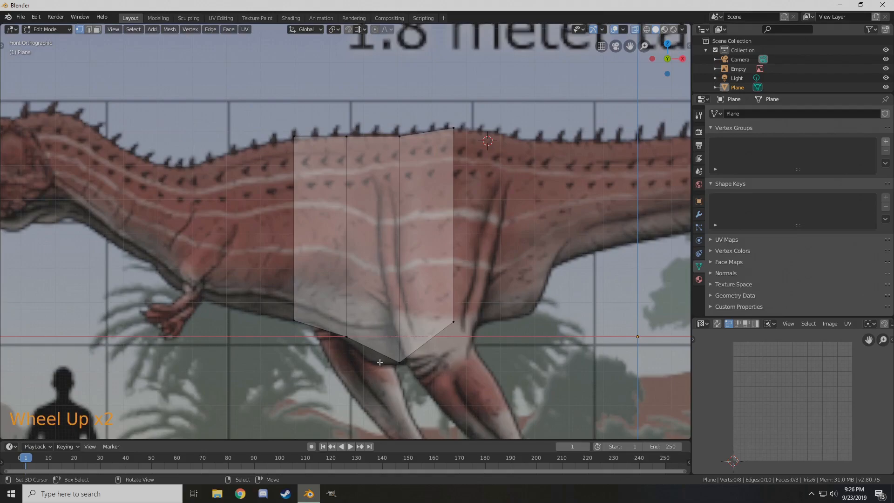
shift+middle_drag(394, 372, 405, 290)
scroll(404, 289, up, 4)
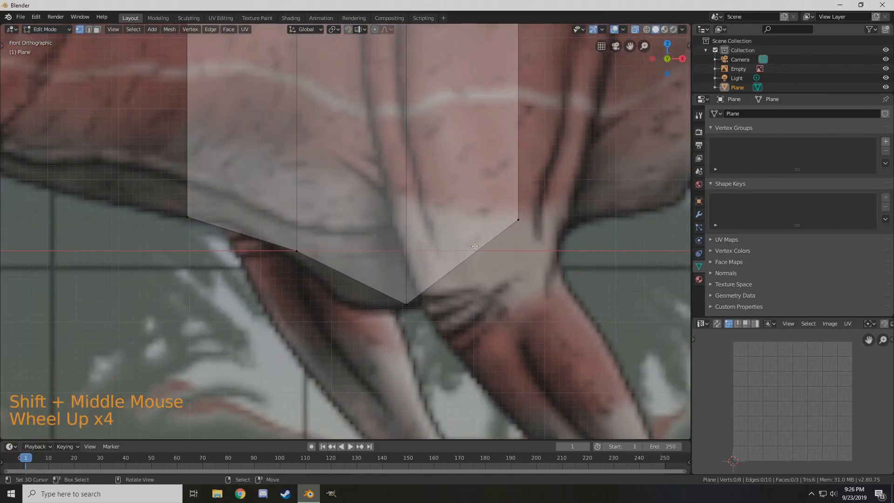
shift+middle_drag(459, 238, 442, 309)
scroll(442, 309, down, 2)
shift+middle_drag(336, 93, 326, 197)
right_click(323, 193)
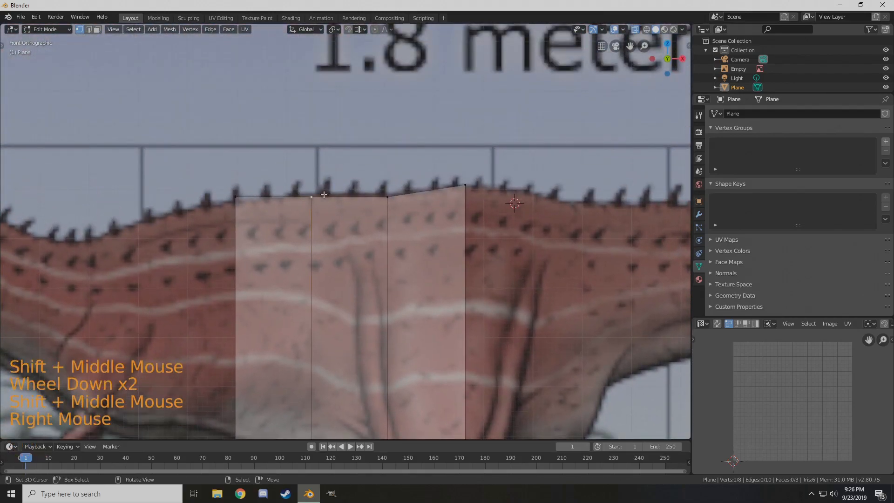
key(g)
click(324, 212)
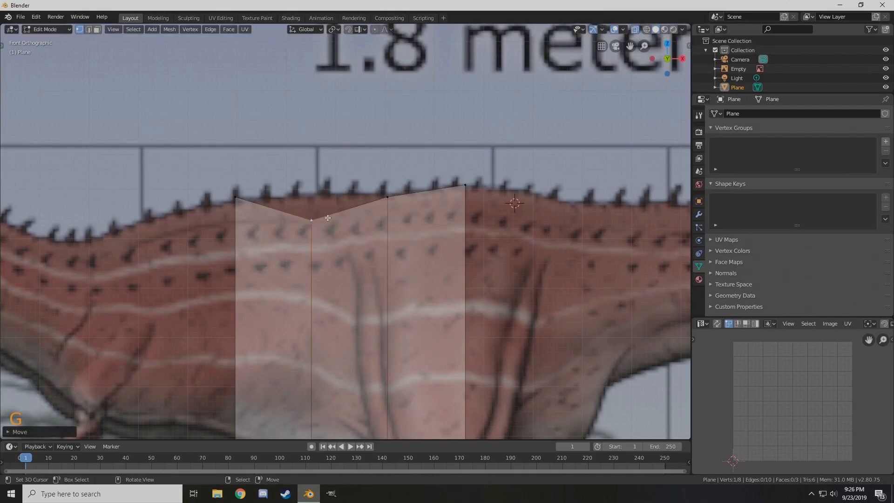
Try extruding the whole mesh while viewing it from an angle
scroll(326, 216, up, 2)
middle_drag(301, 220, 395, 217)
scroll(286, 243, down, 5)
key(a)
key(e)
click(354, 261)
Undo the extrusion and the top vertex move, return to the front view and deselect everything
key(ctrl+z)
key(ctrl+z)
key(ctrl+z)
key(KP_1)
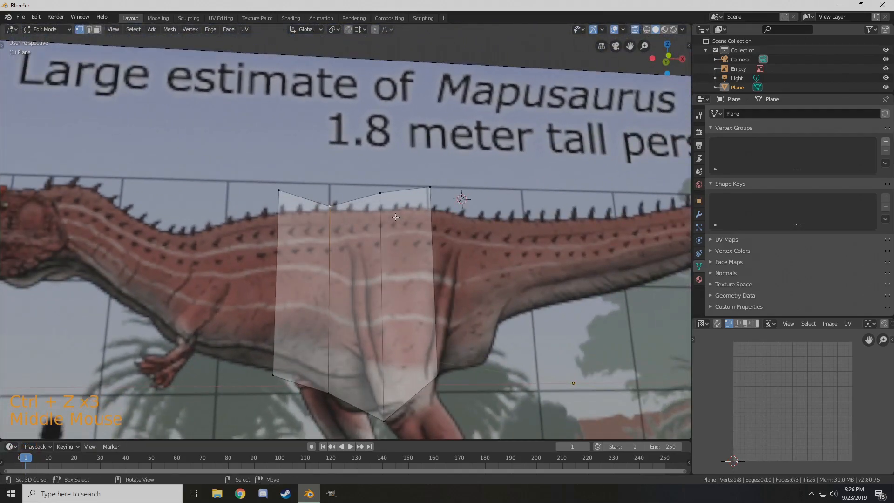
key(ctrl+z)
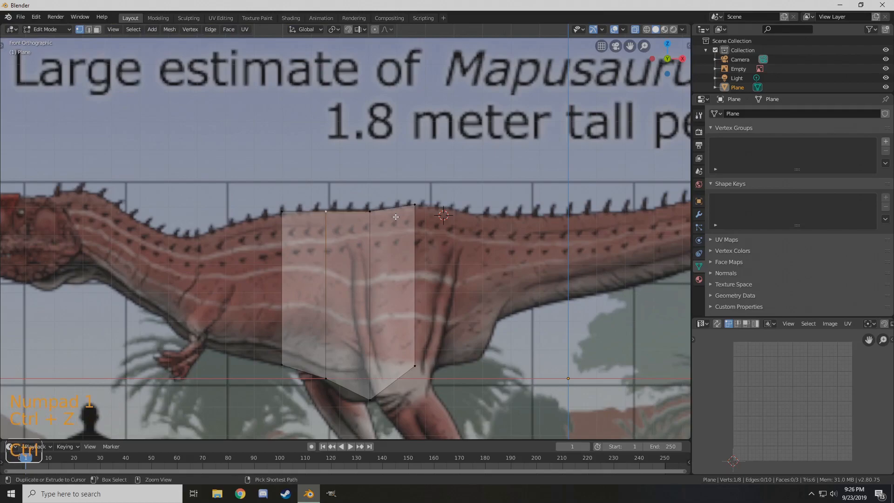
key(a)
key(a)
key(a)
key(a)
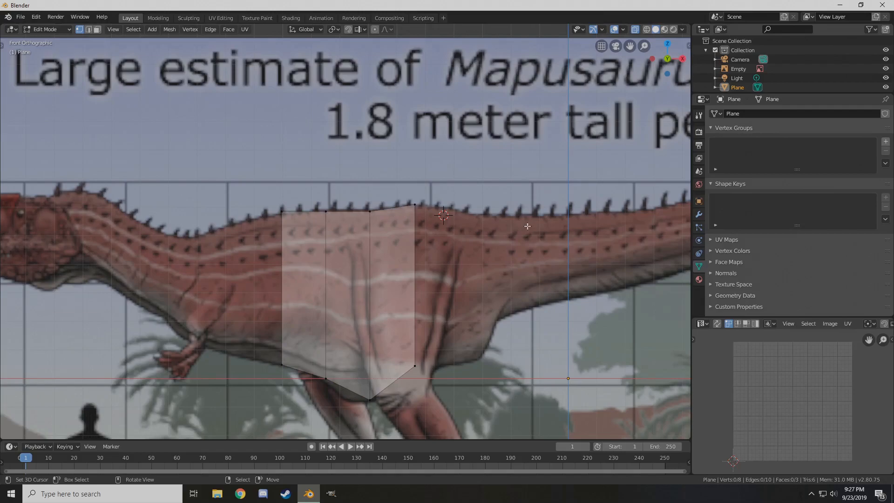
Add a Subdivision Surface modifier to the plane
click(699, 215)
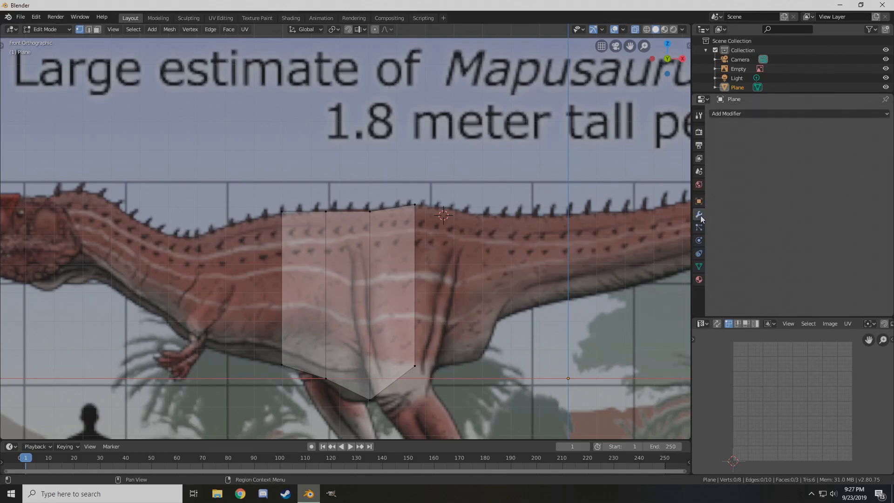
click(734, 115)
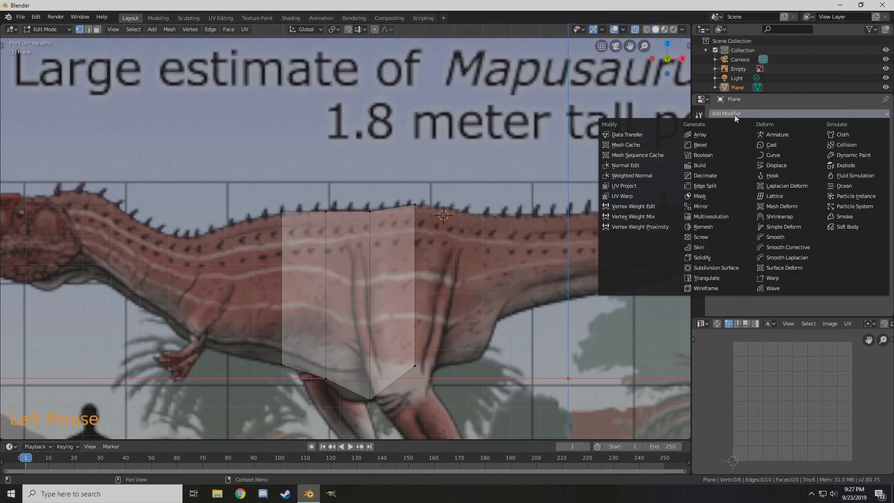
click(715, 268)
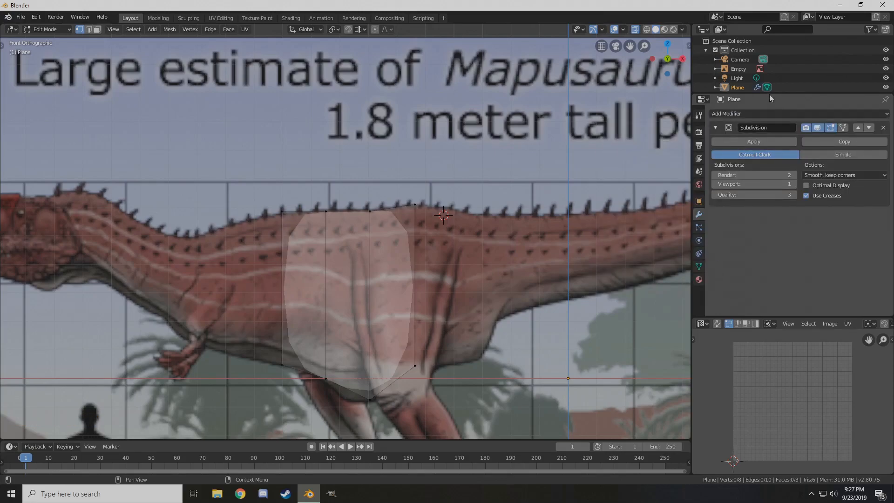
click(759, 114)
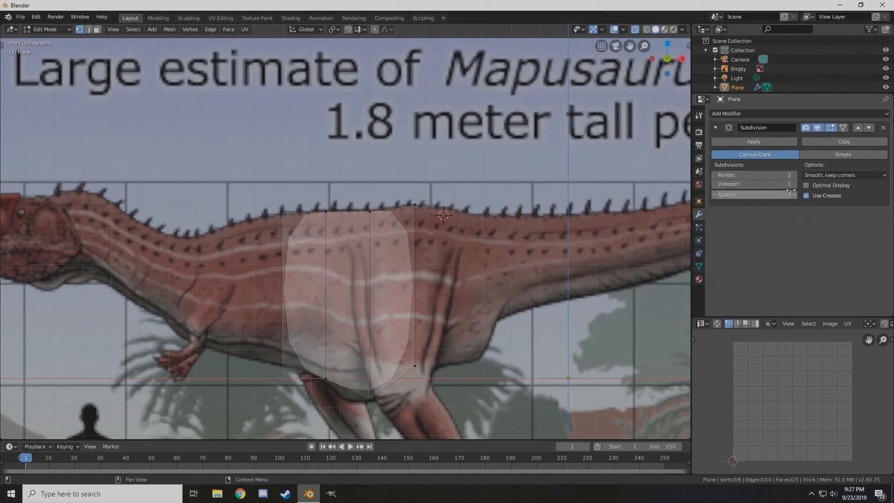
Compare viewport subdivision levels 1 and 2, leaving the Subdivision modifier's viewport level at 2
click(794, 185)
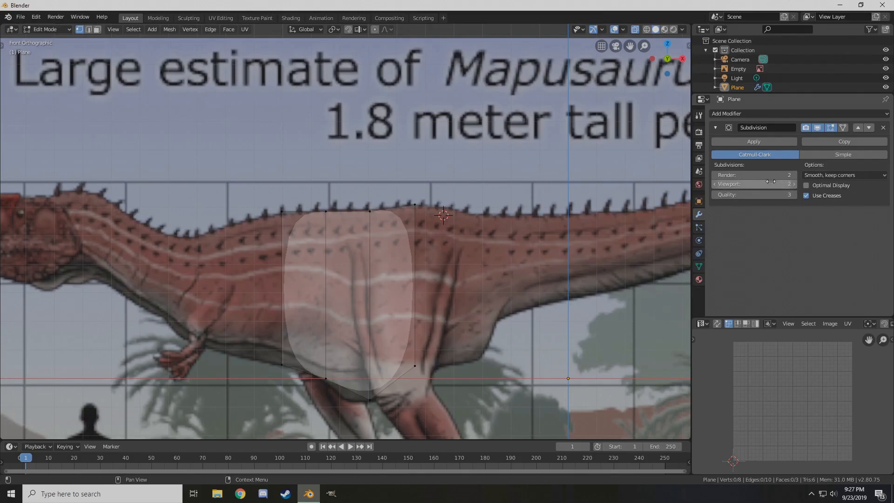
click(793, 183)
drag(793, 184, 771, 184)
click(757, 186)
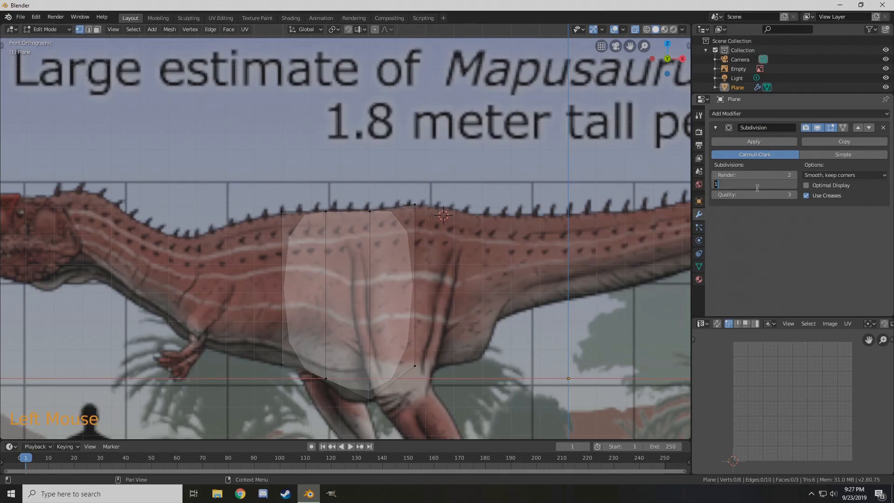
key(Return)
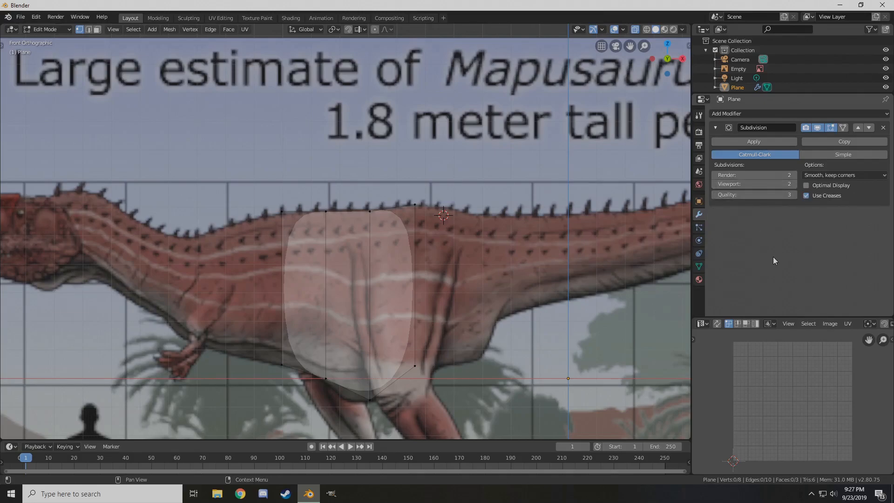
scroll(378, 242, up, 2)
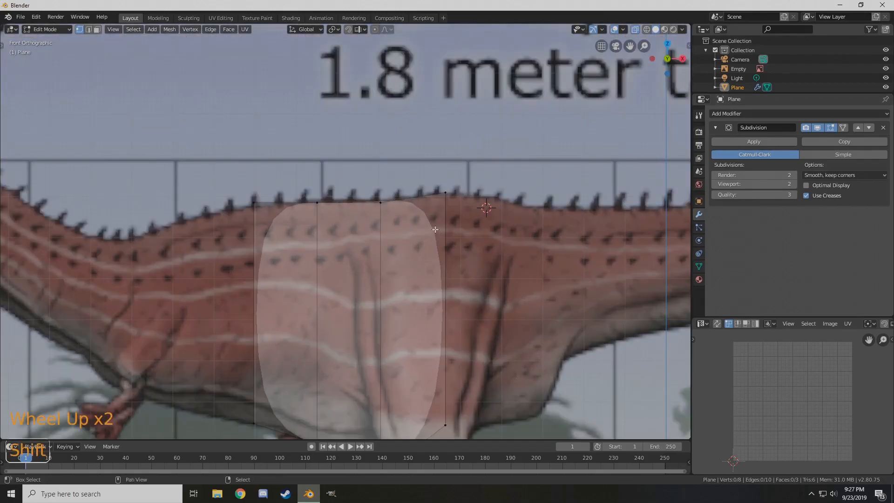
shift+middle_drag(435, 230, 444, 203)
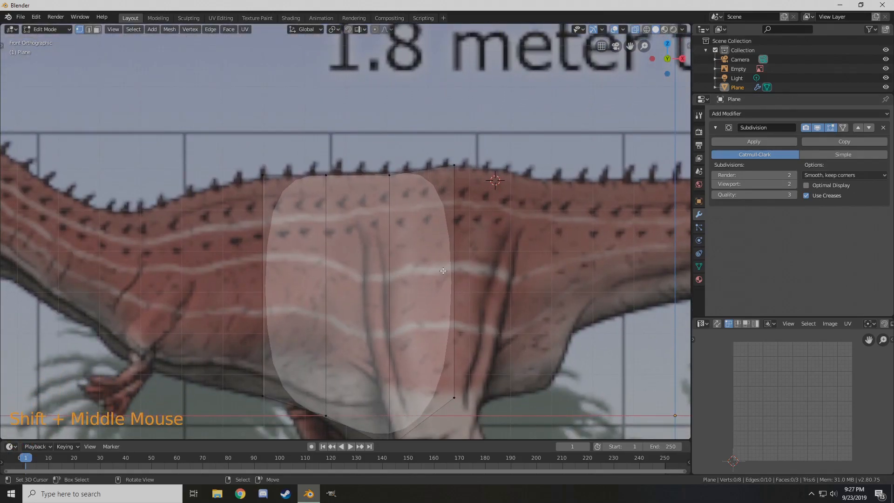
shift+middle_drag(345, 322, 364, 263)
right_click(344, 118)
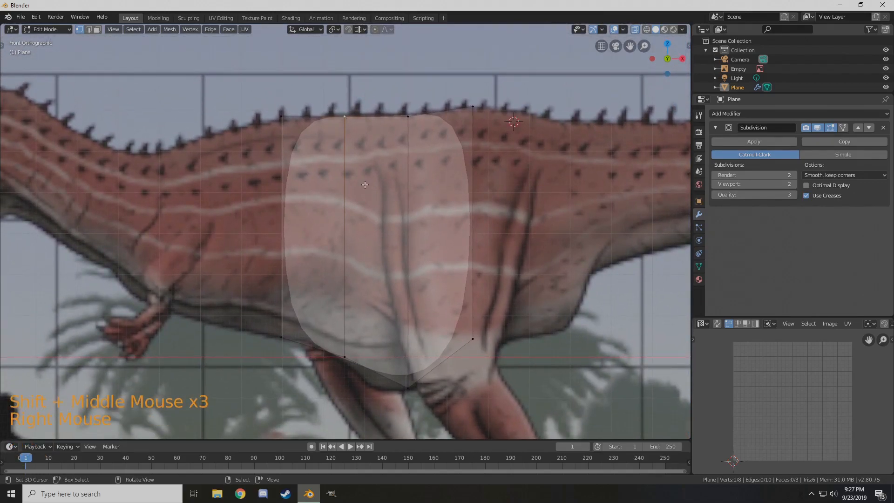
key(g)
key(z)
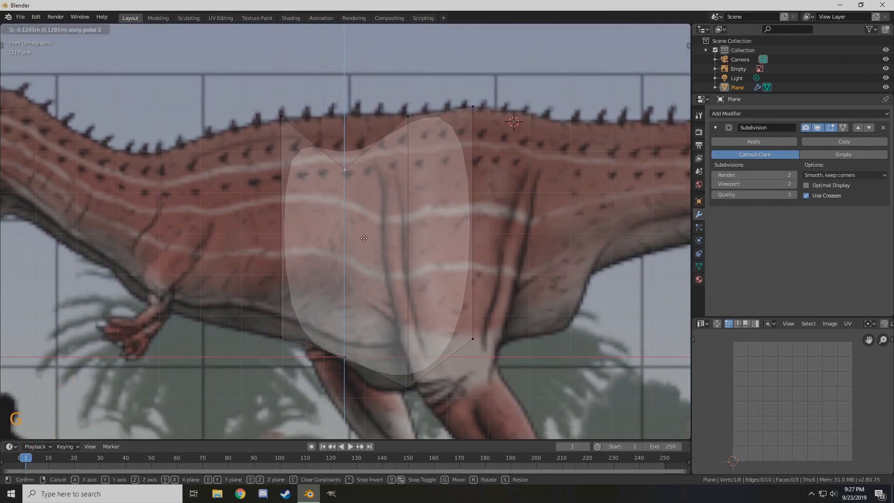
right_click(369, 278)
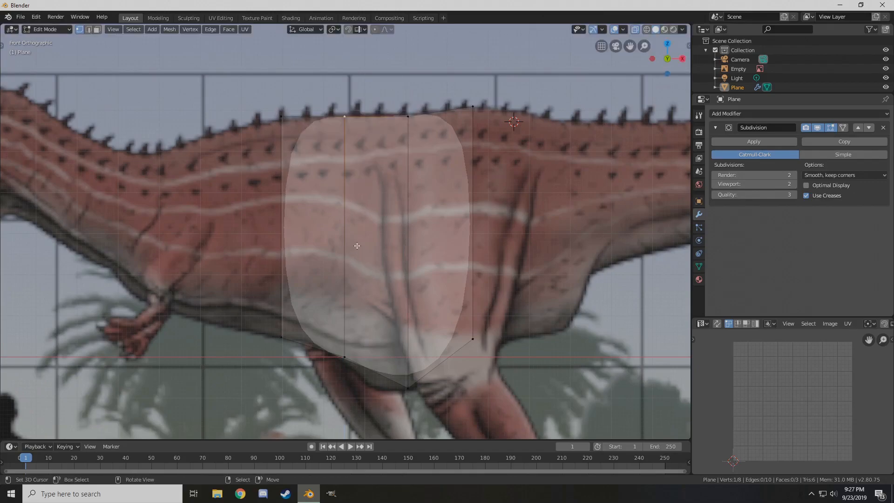
Extrude the torso's front edge about 0.34 m towards the base of the neck, slightly downwards
right_click(290, 363)
shift+right_click(270, 110)
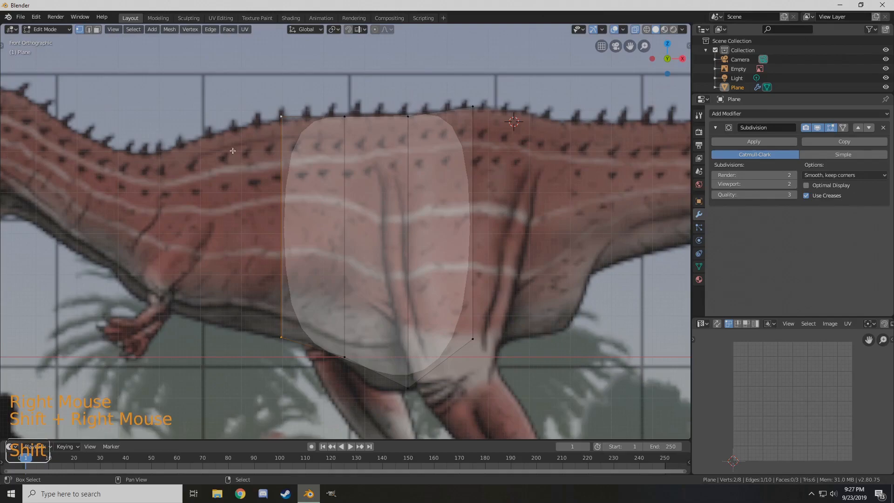
shift+middle_drag(233, 142, 281, 140)
scroll(305, 170, down, 2)
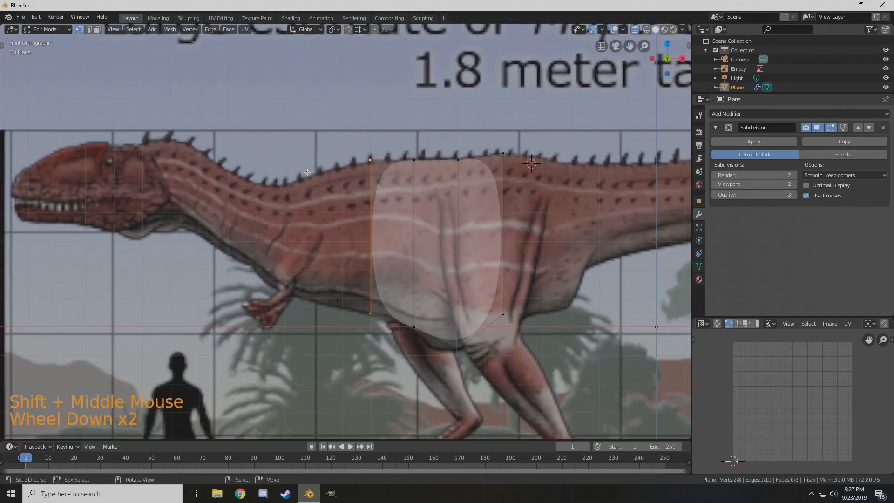
scroll(329, 213, up, 2)
shift+middle_drag(323, 202, 385, 159)
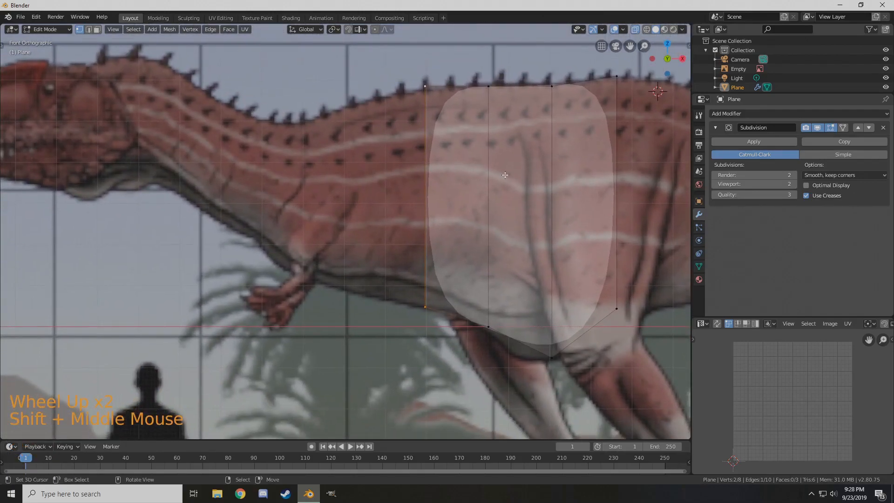
key(e)
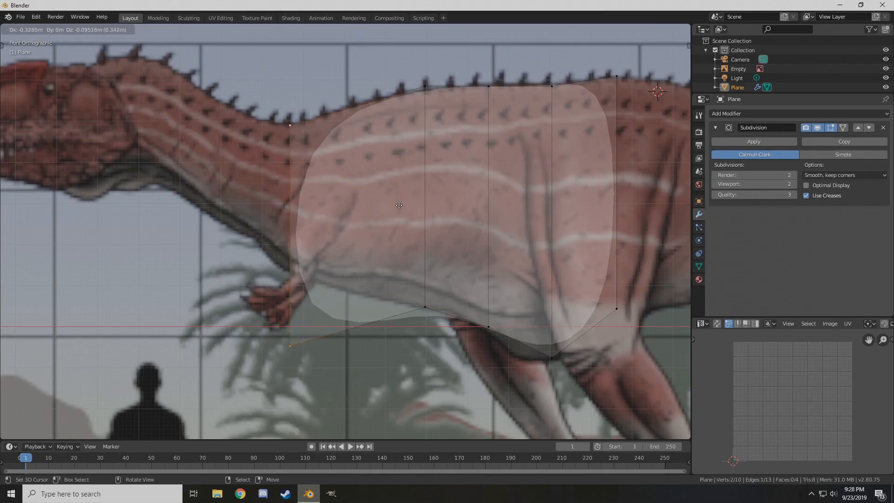
click(398, 205)
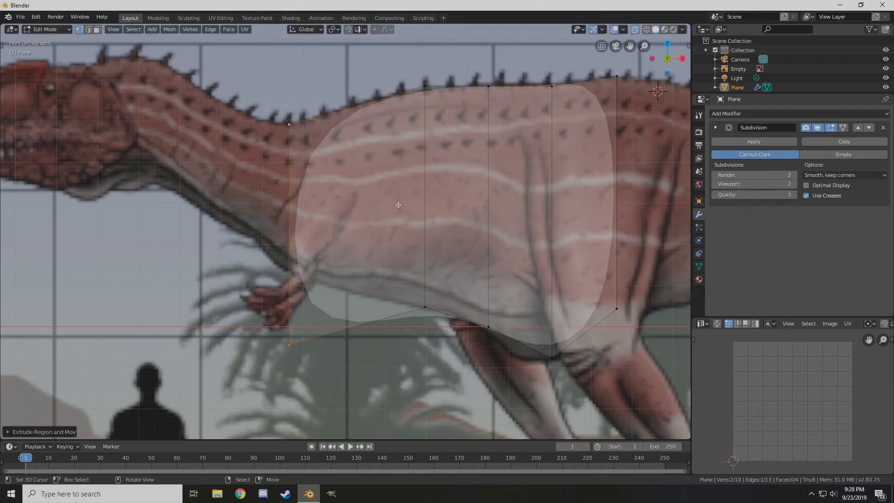
Raise the lower vertex of the new front edge vertically to the dinosaur's chest, level with its arm
right_click(286, 346)
key(g)
key(z)
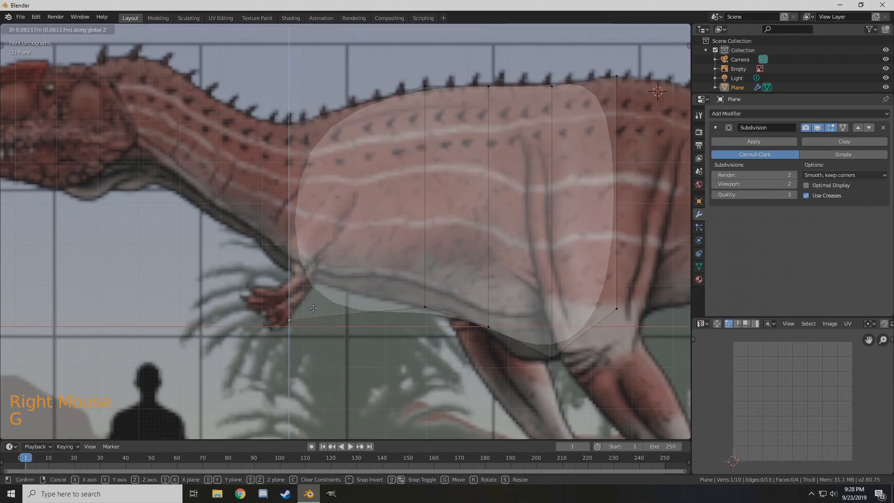
key(Escape)
key(Escape)
key(g)
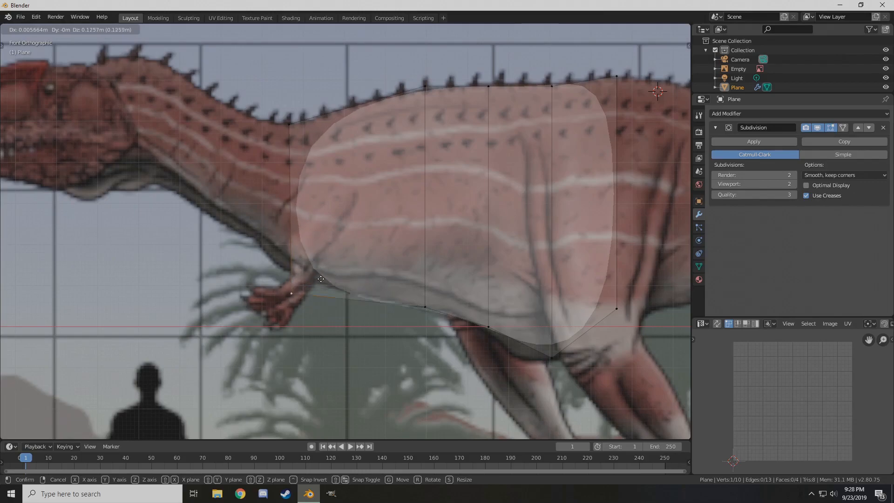
key(z)
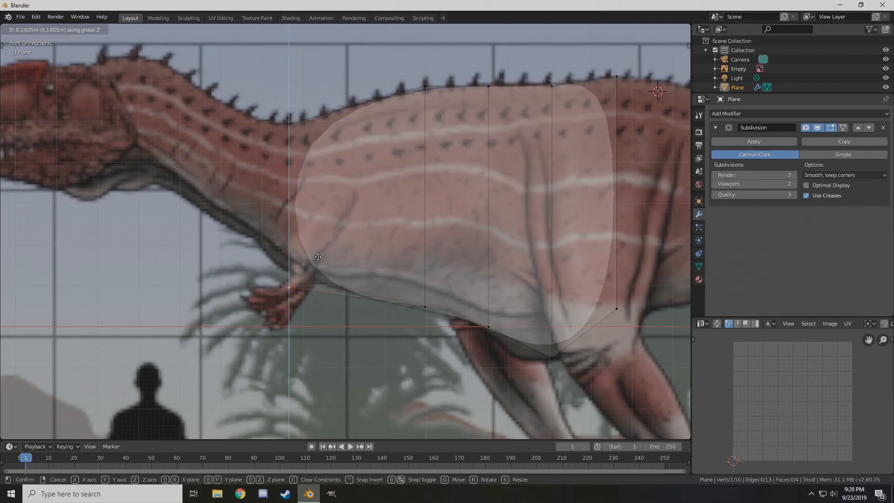
click(300, 288)
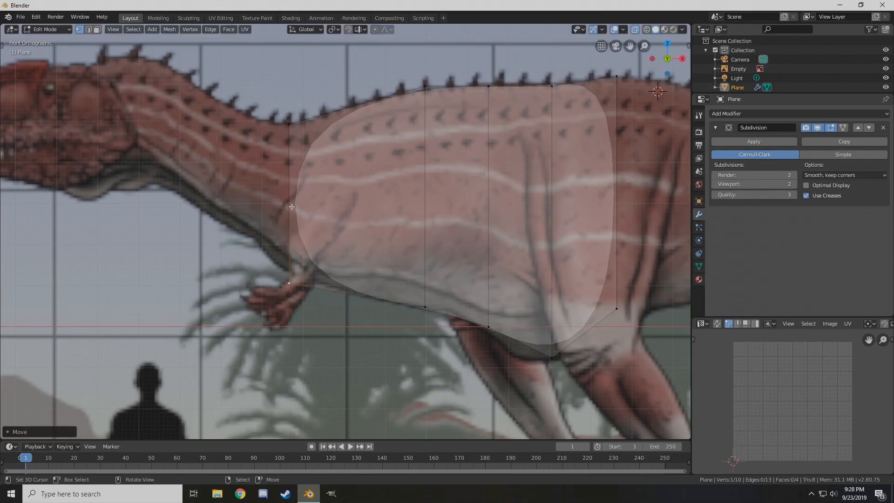
Move the upper vertex of the front edge about 0.06 m back towards the torso, along the back outline
shift+middle_drag(282, 144, 320, 190)
right_click(323, 203)
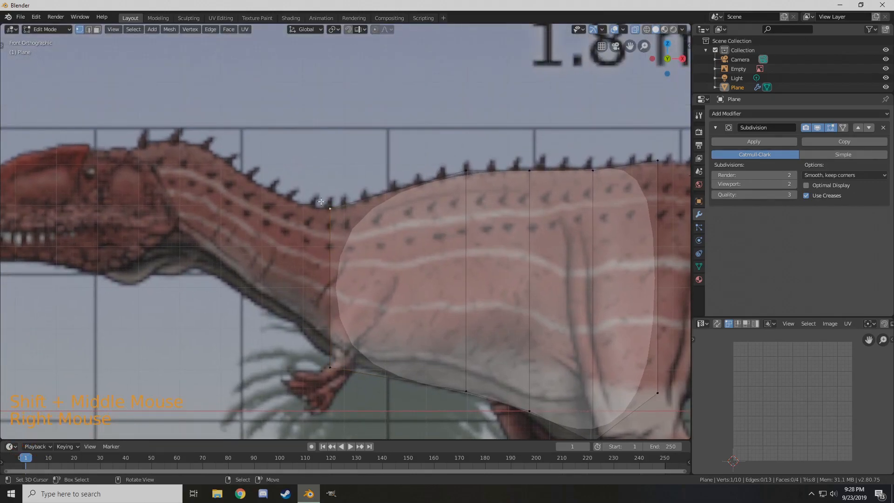
key(g)
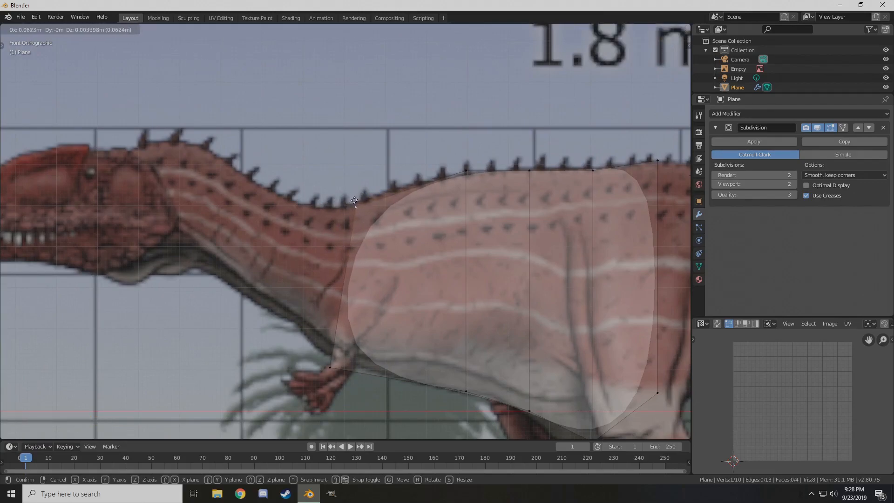
click(351, 202)
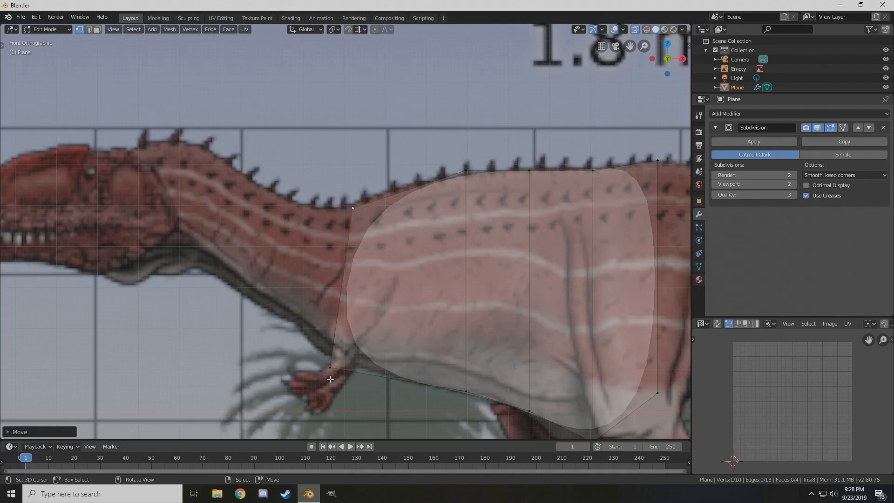
Extrude the front edge along the neck so its upper vertex sits on the outline behind the head
mouse_move(332, 370)
right_down()
mouse_move(335, 321)
mouse_move(313, 332)
mouse_move(330, 381)
right_up()
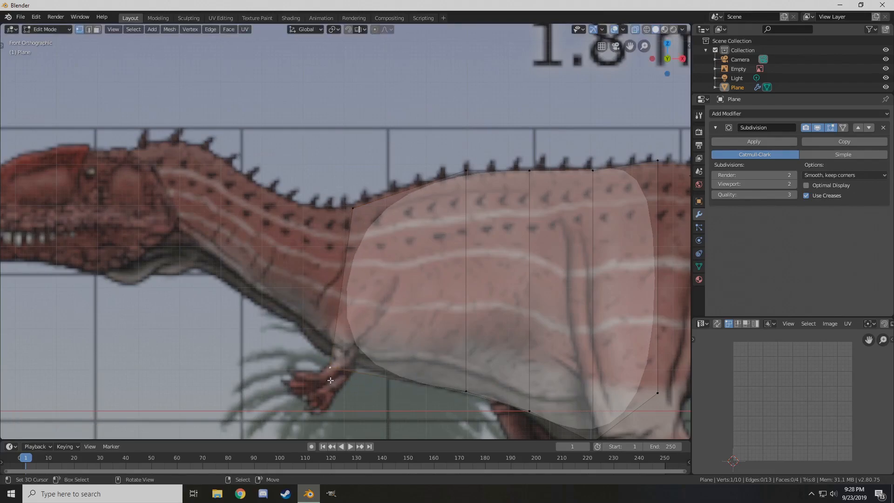
shift+right_click(352, 209)
key(e)
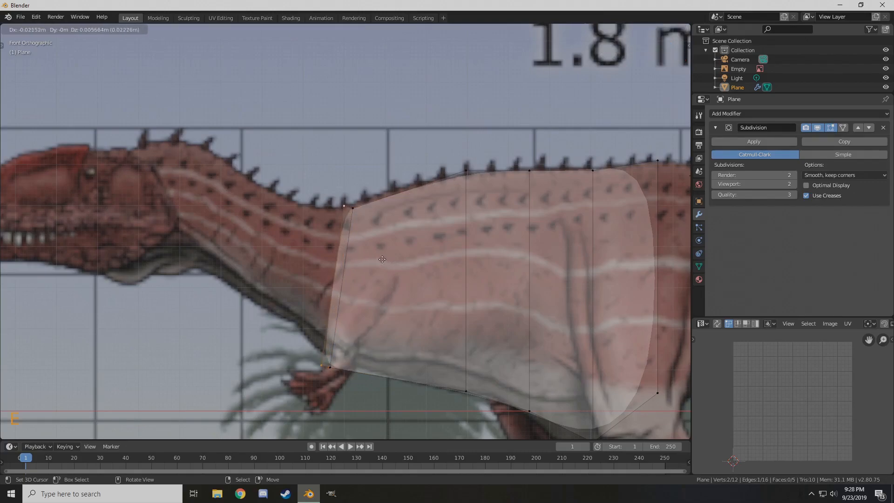
click(222, 198)
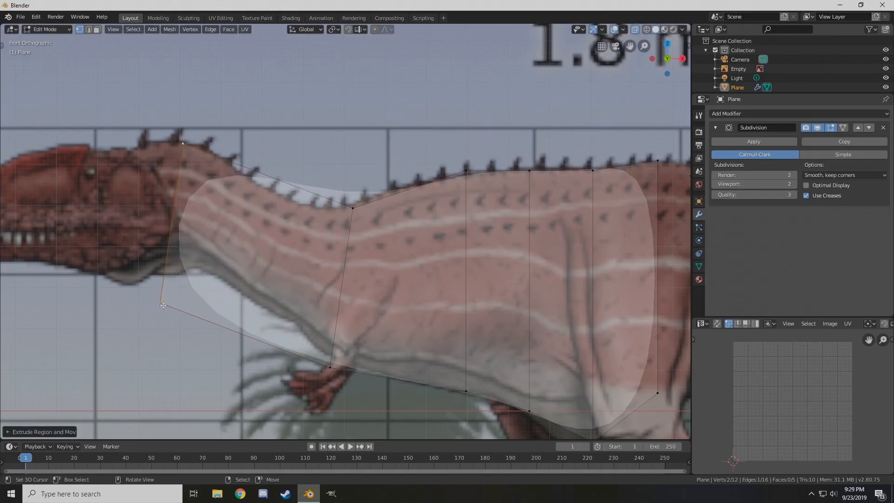
Raise the neck end's lower vertex to the throat, nudge the chest vertex slightly, and deselect everything
right_drag(159, 304, 177, 272)
mouse_move(330, 373)
right_down()
mouse_move(335, 361)
mouse_move(331, 375)
right_up()
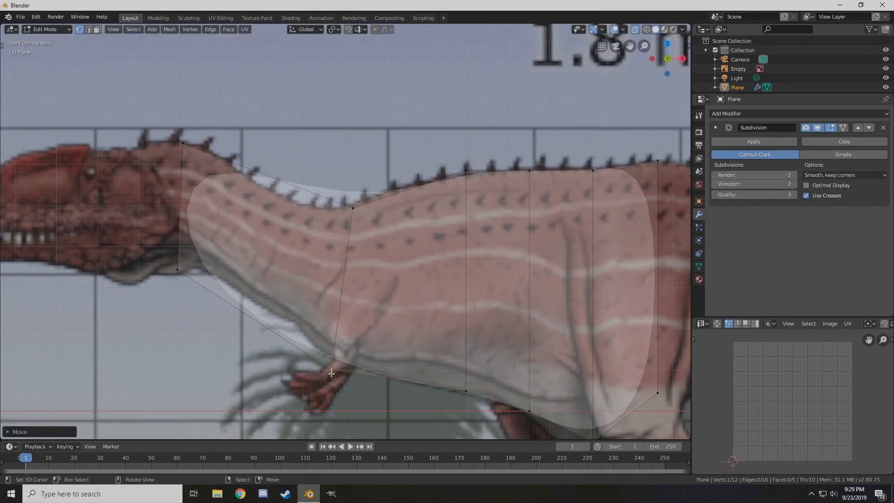
key(a)
key(a)
key(a)
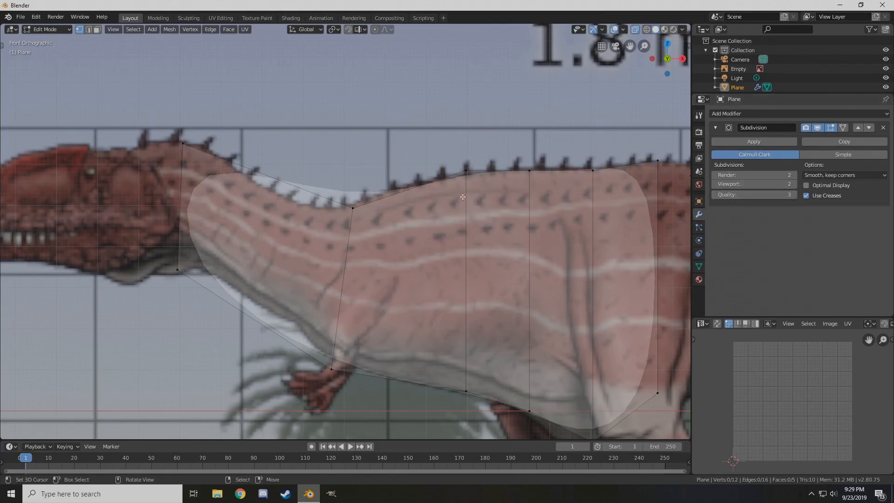
Add a loop cut across the neck nearer the torso and lower its top vertex onto the neck's upper outline
scroll(410, 253, down, 1)
scroll(410, 254, up, 3)
scroll(409, 253, down, 2)
key(ctrl+r)
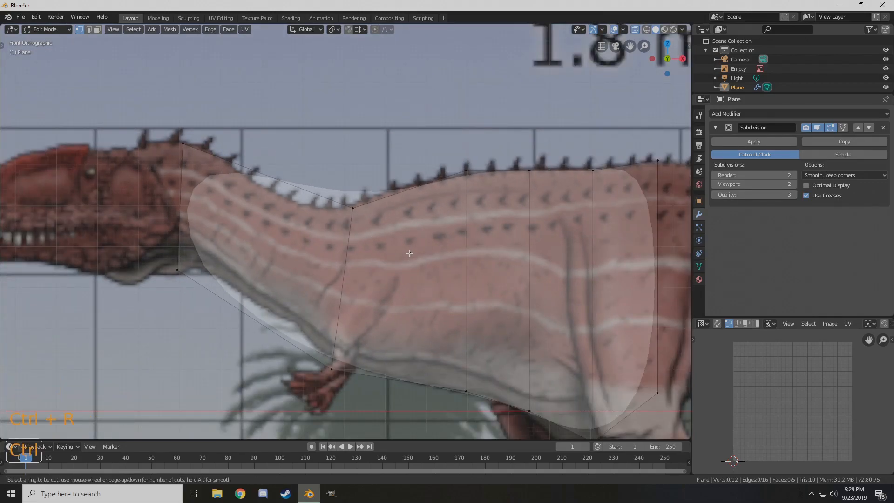
click(269, 178)
click(295, 172)
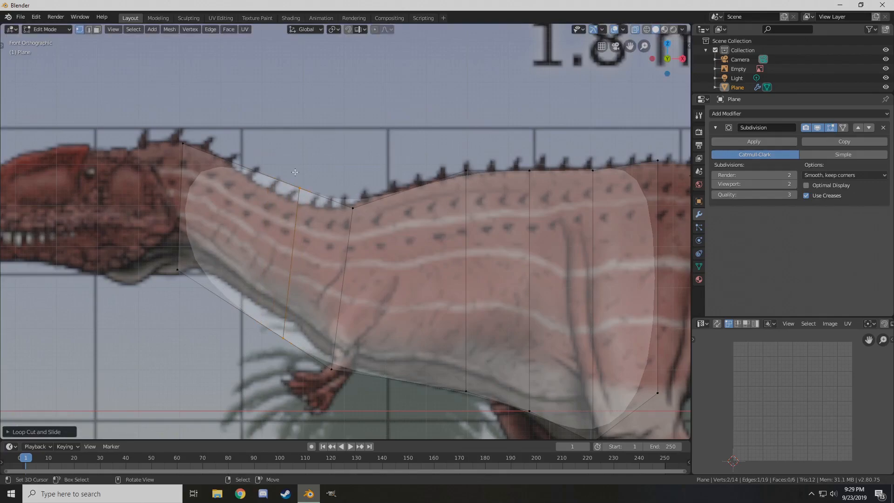
right_drag(300, 187, 301, 193)
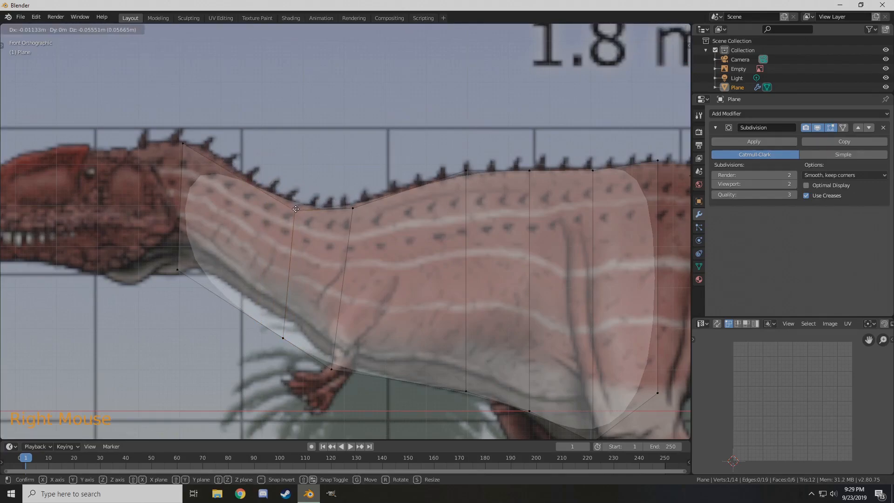
click(298, 206)
Fine-tune the two back vertices behind the neck cut, lowering the one at the neck base and raising the next one
scroll(350, 206, up, 4)
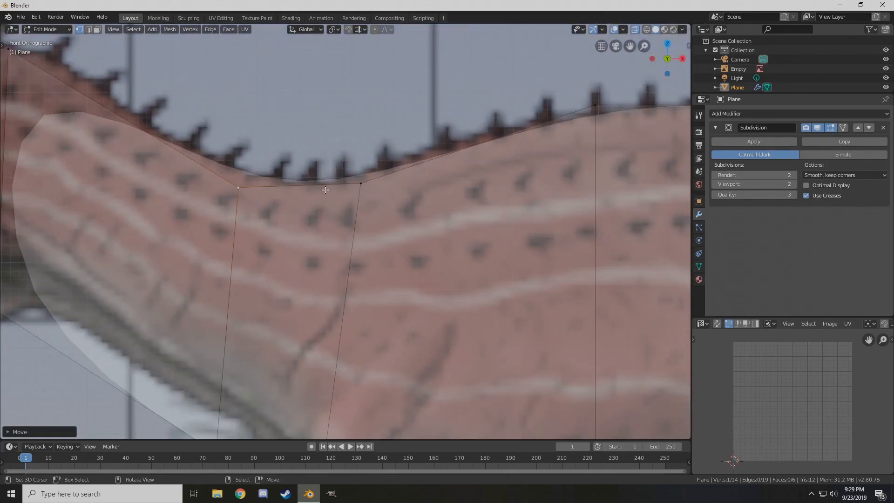
right_drag(353, 188, 351, 192)
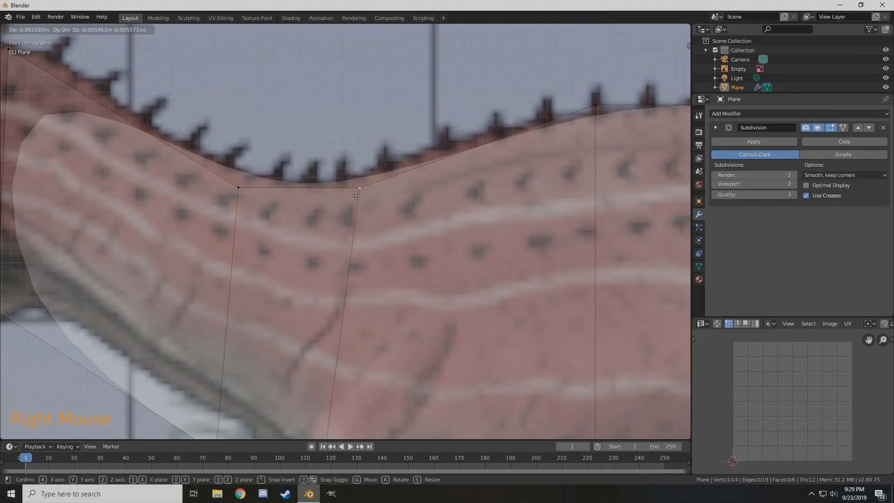
right_click(596, 106)
right_drag(596, 106, 594, 100)
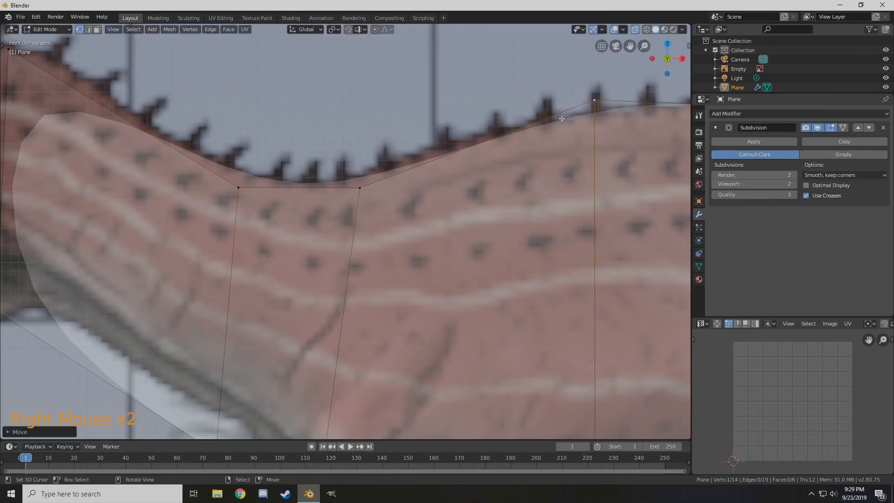
Add a loop cut across the upper neck and slide it close to the edge behind the head
scroll(286, 204, down, 2)
shift+middle_drag(190, 172, 321, 220)
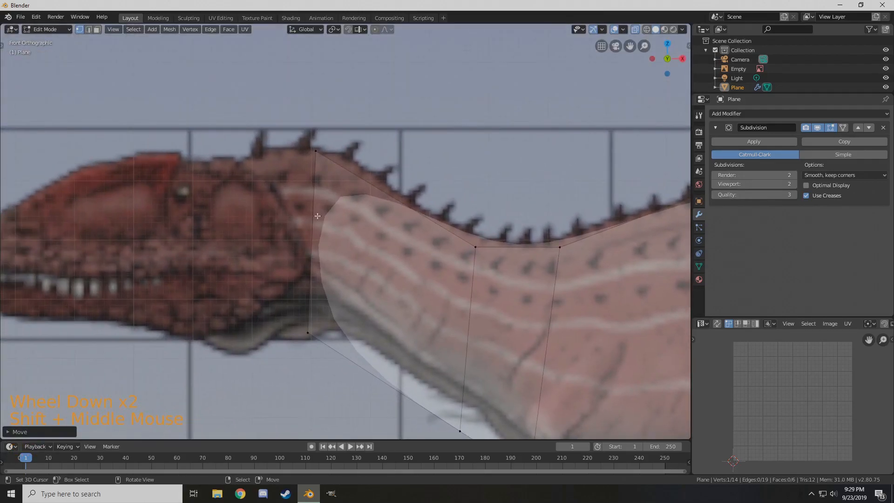
mouse_move(311, 148)
right_down()
mouse_move(306, 141)
mouse_move(311, 148)
right_up()
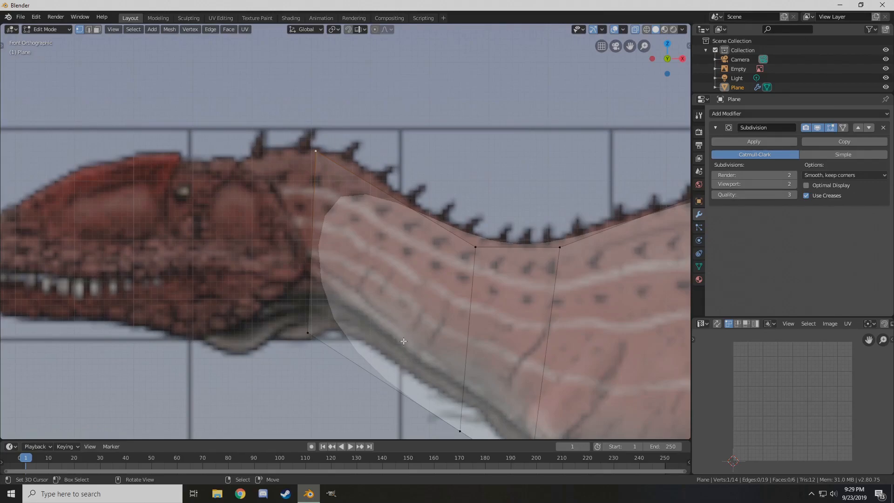
key(ctrl+r)
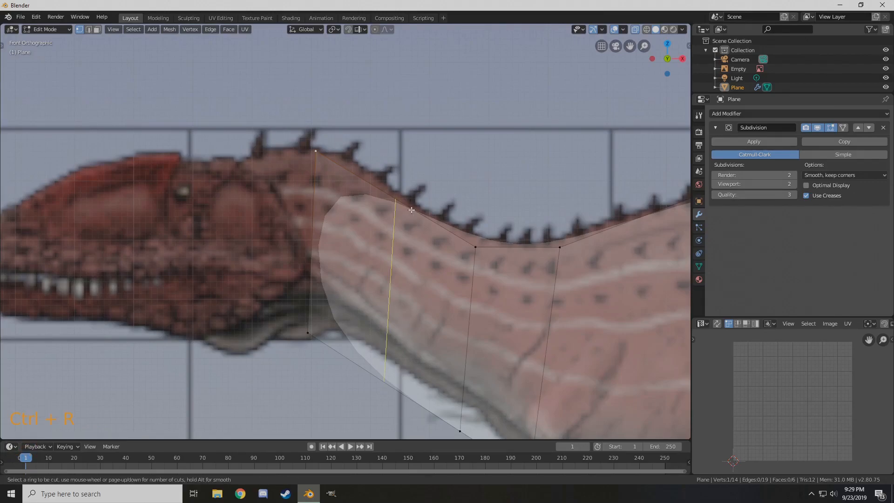
click(399, 211)
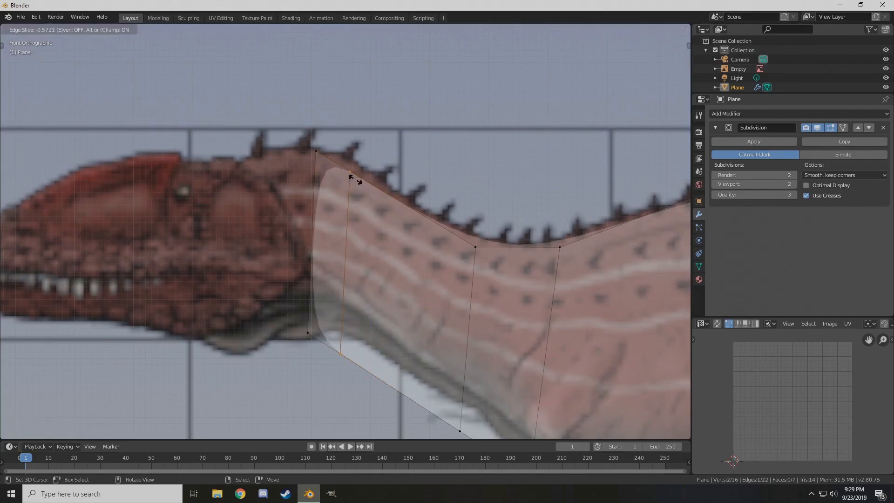
click(348, 174)
Move the bottom vertex of the lower neck loop up onto the underside outline of the neck
scroll(377, 277, down, 2)
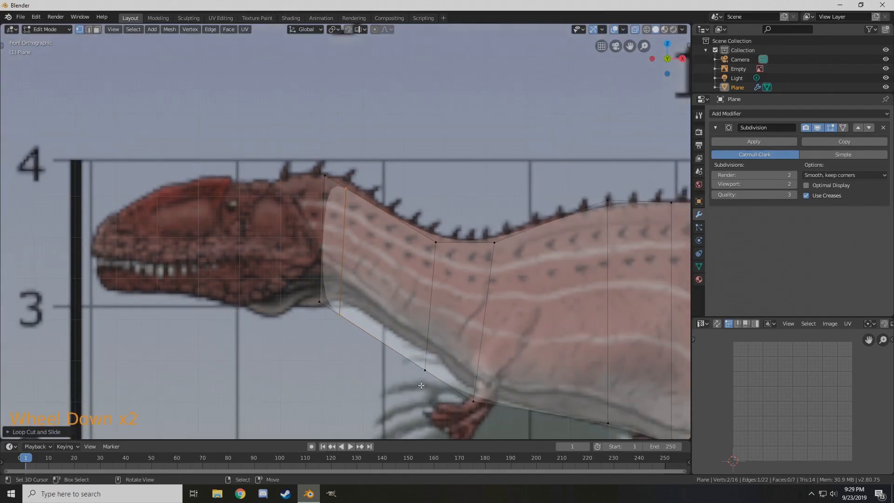
shift+middle_drag(421, 385, 377, 323)
scroll(377, 323, up, 2)
shift+middle_drag(248, 140, 315, 254)
shift+middle_drag(438, 416, 349, 246)
right_click(352, 254)
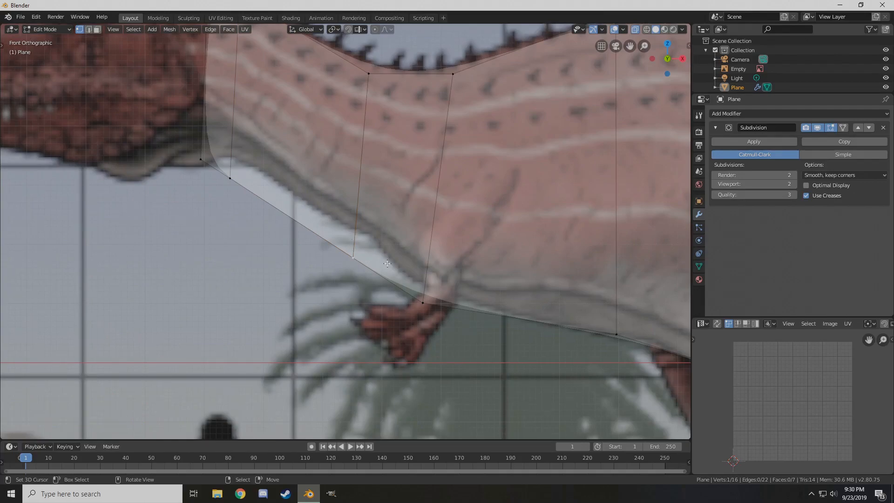
key(g)
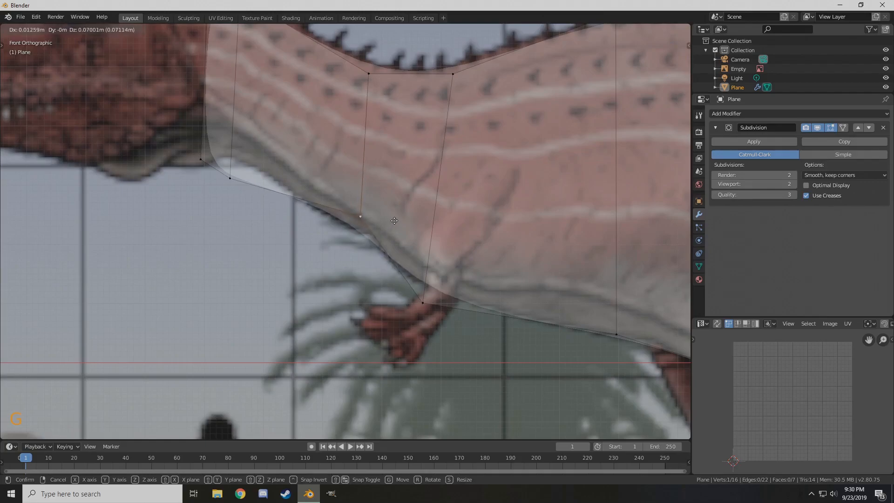
click(394, 222)
Shift the chest vertex by the arm slightly towards the torso to fit the chest outline
right_click(429, 308)
key(g)
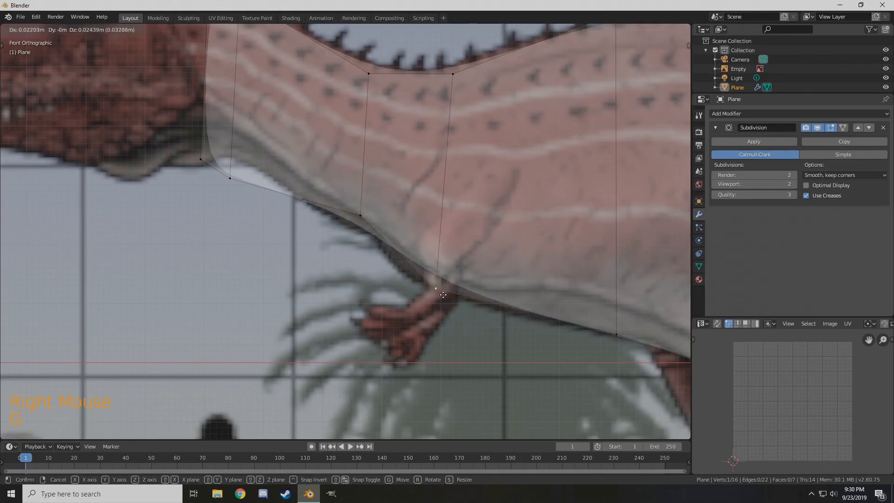
click(439, 311)
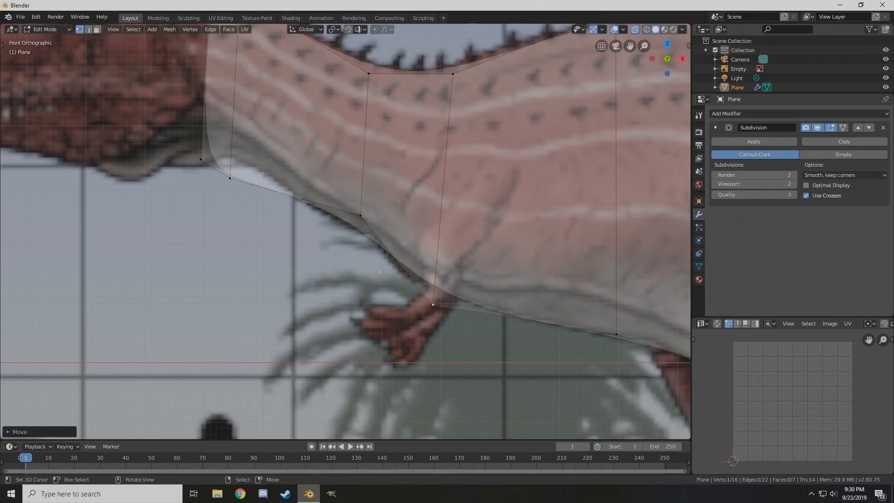
Move the bottom vertices of the upper and lower neck loops onto the underside outline of the neck
right_click(227, 181)
key(g)
click(235, 160)
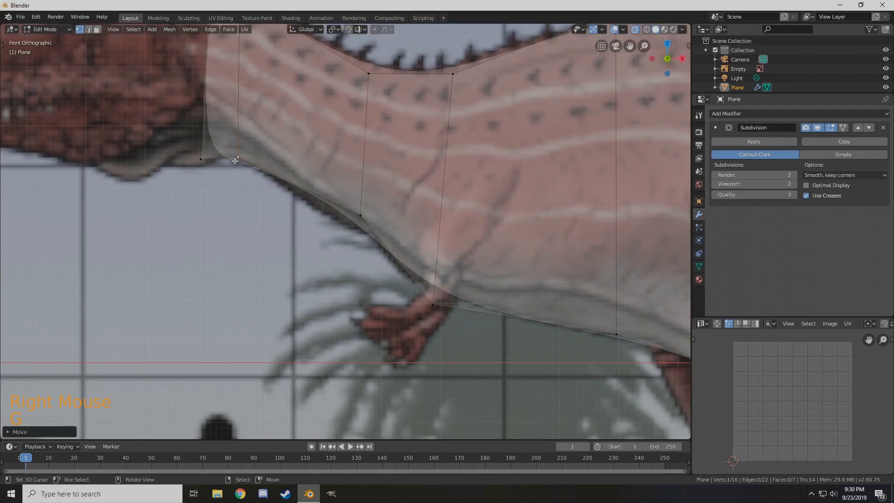
right_click(359, 214)
key(g)
click(354, 218)
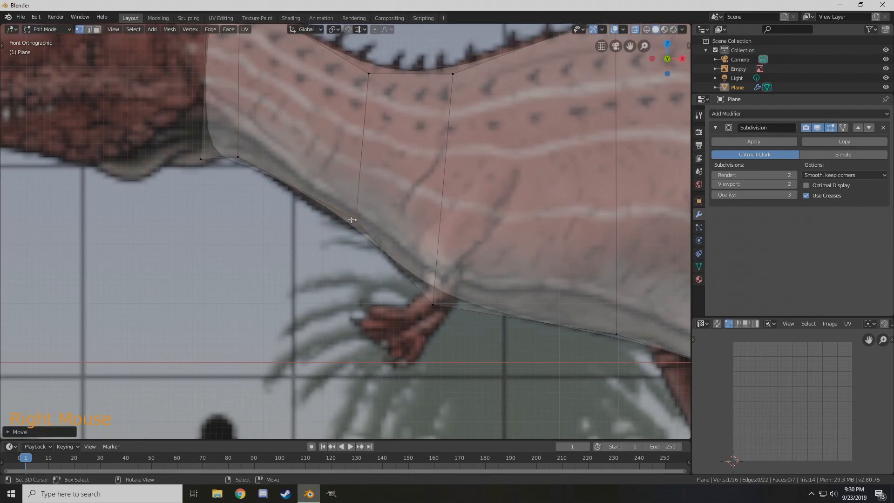
Move the two front vertices of the neck towards the head, the lower one at the throat and the upper one above the nape
shift+middle_drag(290, 153, 343, 225)
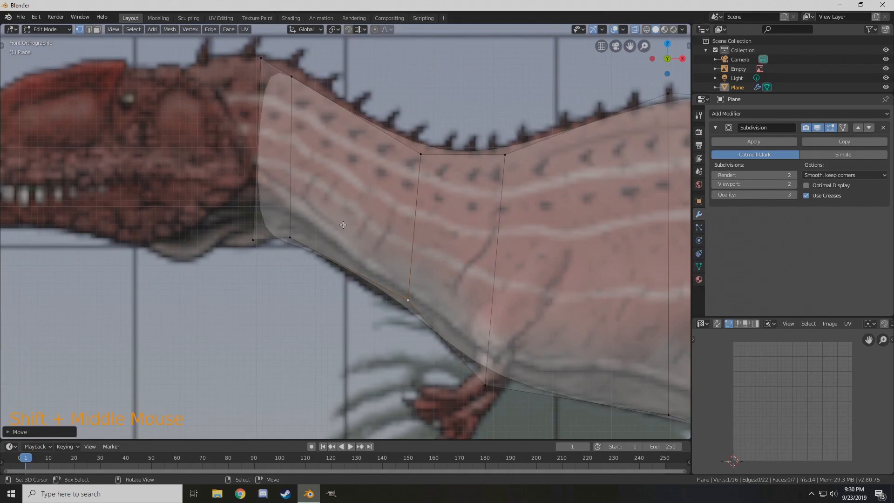
right_drag(254, 242, 234, 234)
right_drag(252, 81, 216, 34)
scroll(569, 291, down, 4)
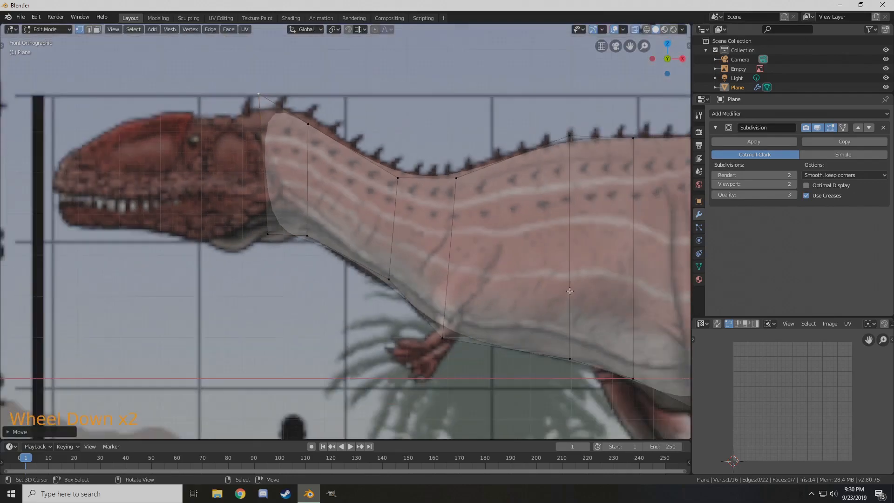
Extrude the torso's rear edge about 0.32 m backwards over the hips to the base of the tail
shift+middle_drag(659, 321, 390, 271)
right_click(387, 271)
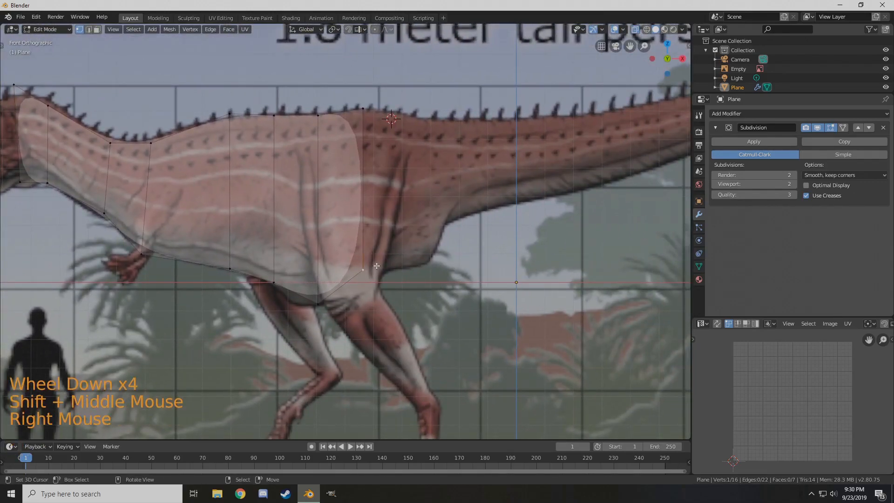
shift+right_click(342, 124)
shift+middle_drag(443, 171, 403, 226)
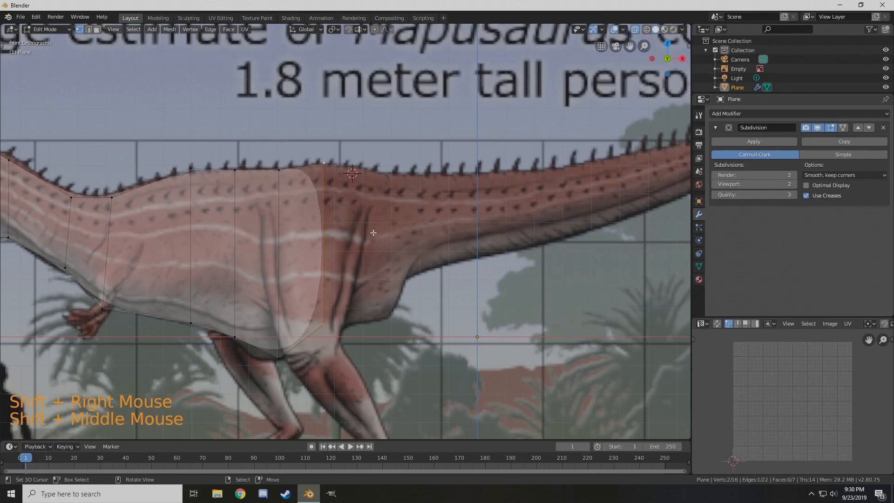
key(e)
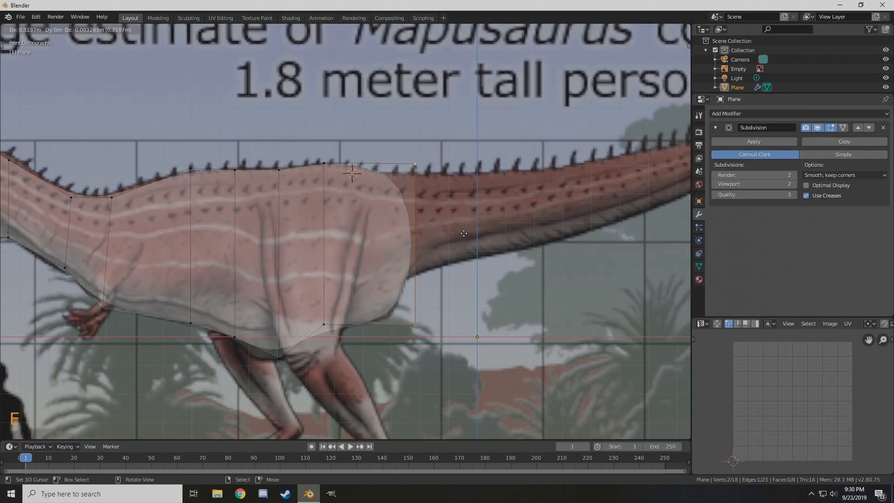
click(467, 231)
Extrude the rear edge along the first part of the tail and raise its bottom vertex to the tail's underside
shift+middle_drag(414, 239, 286, 270)
scroll(285, 270, up, 2)
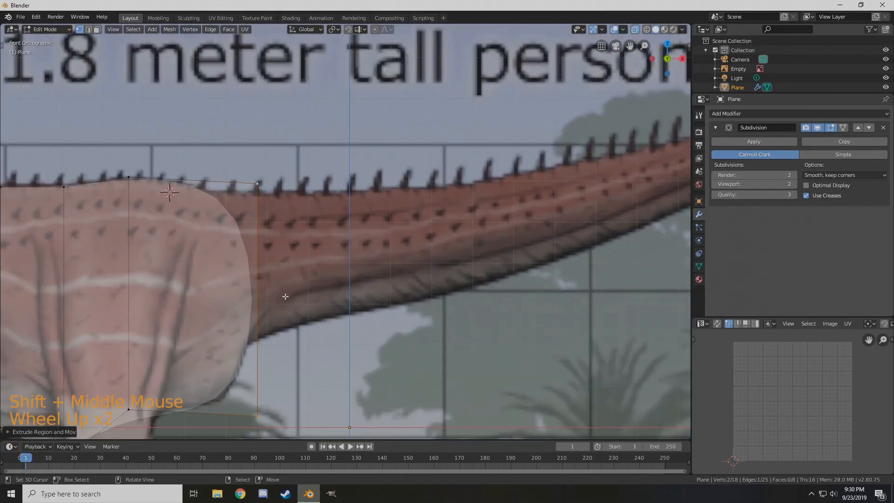
key(e)
click(574, 350)
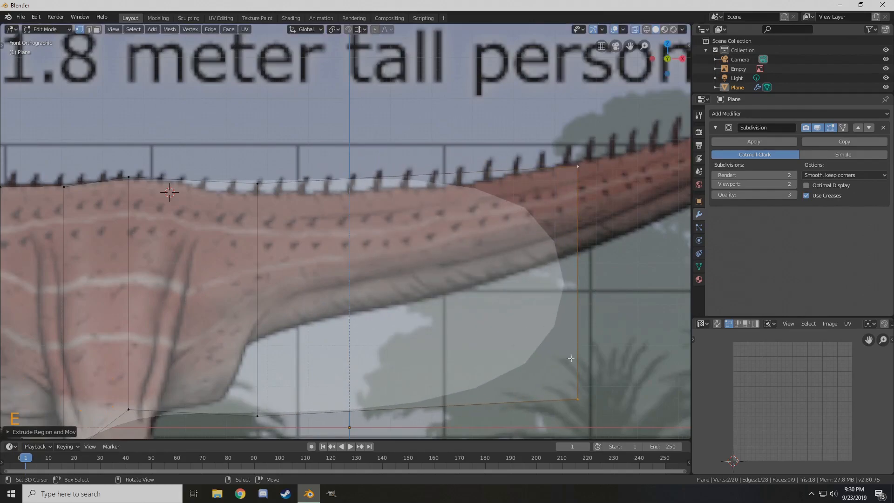
right_drag(577, 396, 577, 253)
Extend the plane along the thinner rear part of the tail and move its end vertices onto the tail outline
shift+middle_drag(271, 331, 369, 265)
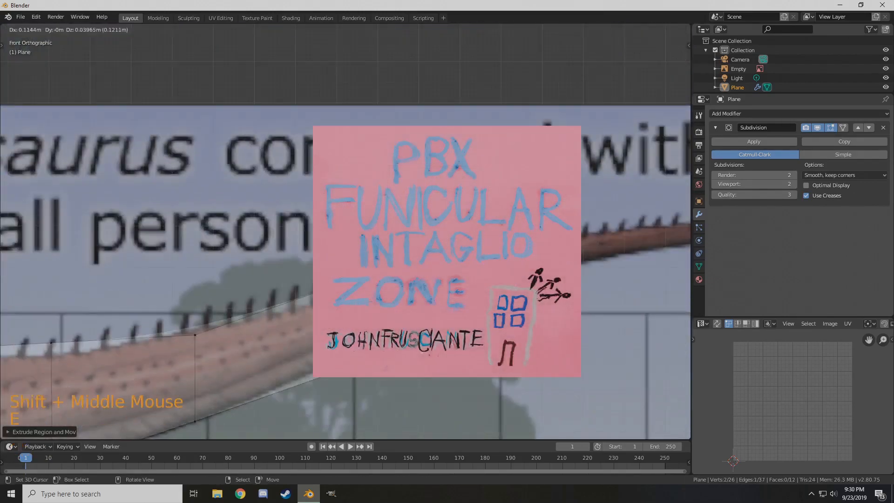
scroll(345, 233, up, 3)
shift+middle_drag(140, 363, 536, 232)
shift+middle_drag(578, 186, 219, 223)
right_drag(618, 186, 618, 157)
right_drag(619, 70, 619, 136)
shift+middle_drag(559, 195, 280, 249)
Add a loop cut across the rear section of the tail and fit its vertex to the outline
key(ctrl+r)
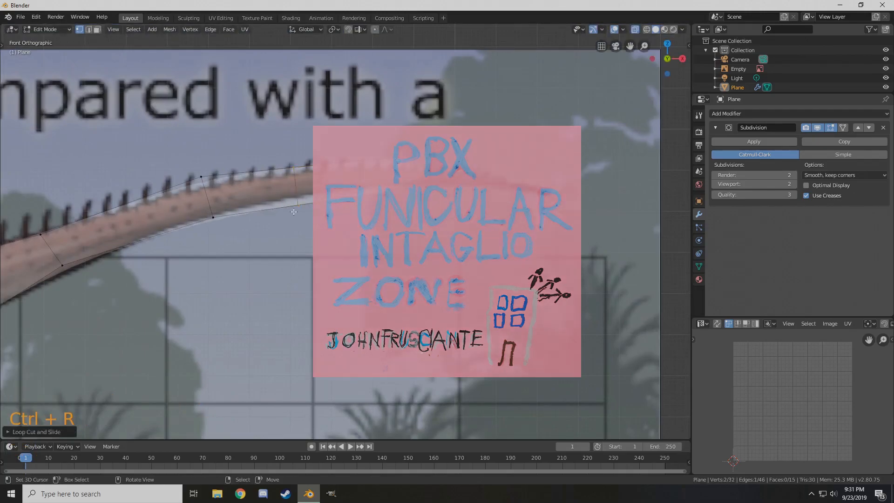
shift+middle_drag(186, 298, 545, 154)
right_drag(350, 147, 350, 153)
Try to extrude the tail's end edge towards the tip of the tail, and undo the attempt
scroll(350, 152, down, 8)
shift+middle_drag(512, 195, 326, 196)
middle_drag(326, 196, 395, 200)
key(KP_1)
scroll(353, 214, up, 7)
shift+right_click(508, 180)
shift+middle_drag(536, 186, 322, 198)
key(e)
click(541, 161)
scroll(370, 233, up, 3)
key(ctrl+z)
key(ctrl+z)
key(ctrl+z)
key(ctrl+z)
Try the tail end extrusion once more and undo it
scroll(369, 234, down, 9)
scroll(323, 194, up, 6)
key(e)
click(466, 143)
key(ctrl+z)
Examine how the body plane fits the reference image from the neck to the tail tip, from the front and at an angle
scroll(345, 219, down, 5)
key(KP_1)
scroll(345, 219, up, 2)
scroll(344, 219, down, 3)
key(Tab)
middle_drag(415, 196, 341, 218)
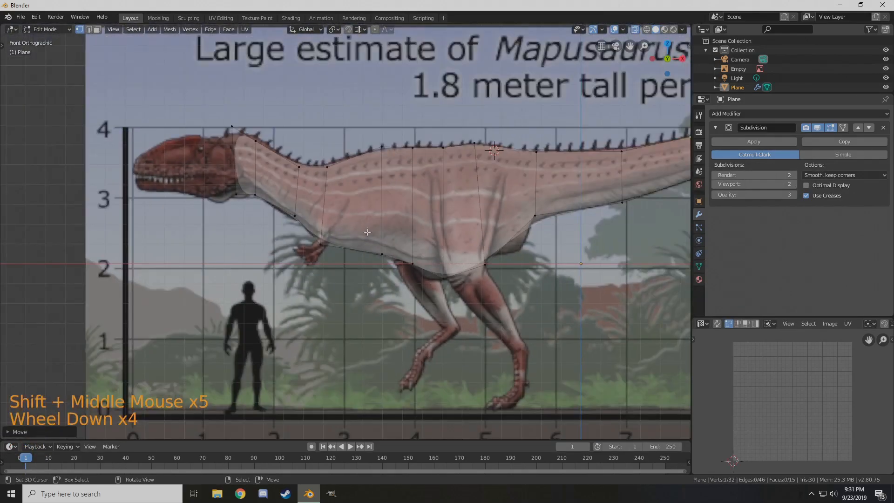
scroll(372, 233, up, 3)
shift+middle_drag(372, 233, 426, 240)
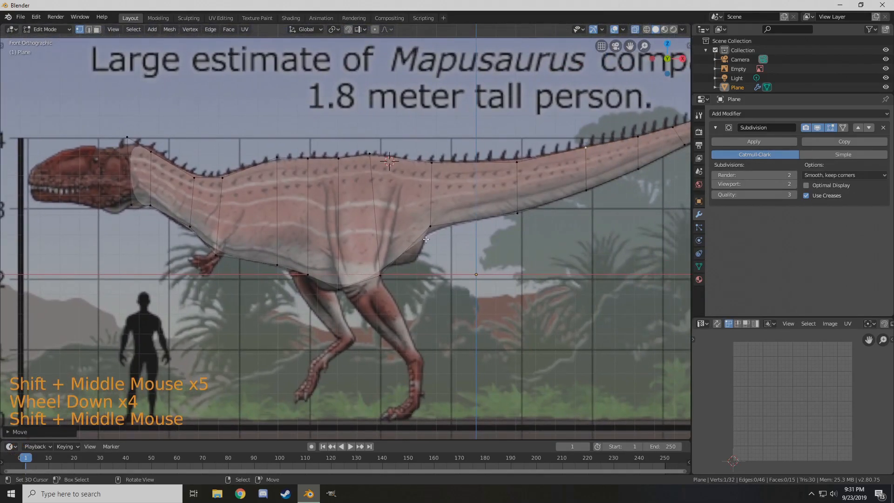
scroll(415, 236, down, 4)
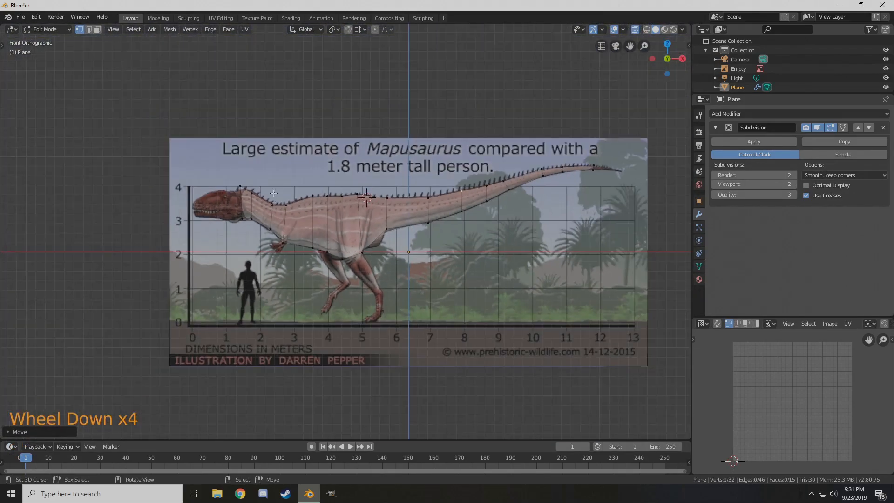
scroll(595, 171, up, 1)
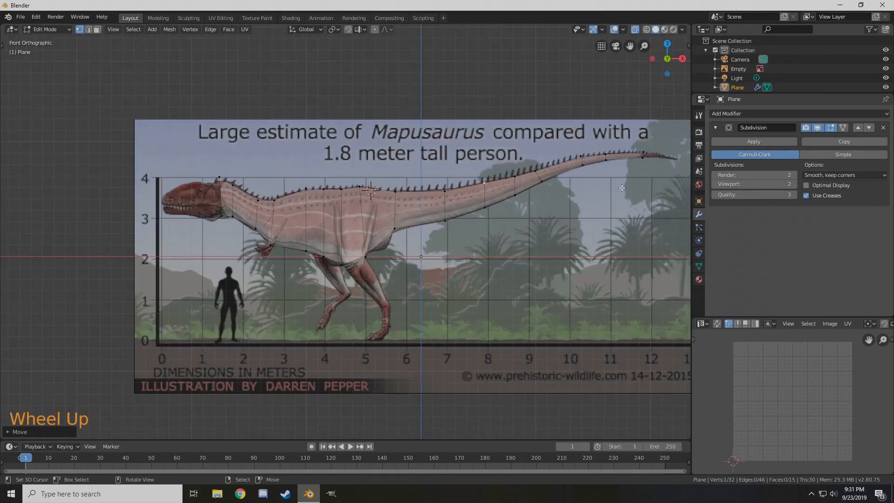
scroll(475, 134, up, 4)
shift+middle_drag(595, 170, 421, 185)
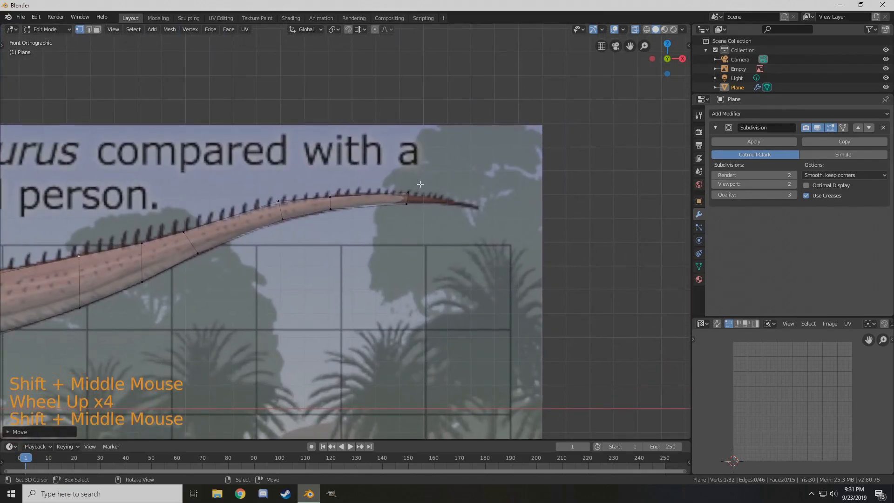
scroll(505, 164, up, 4)
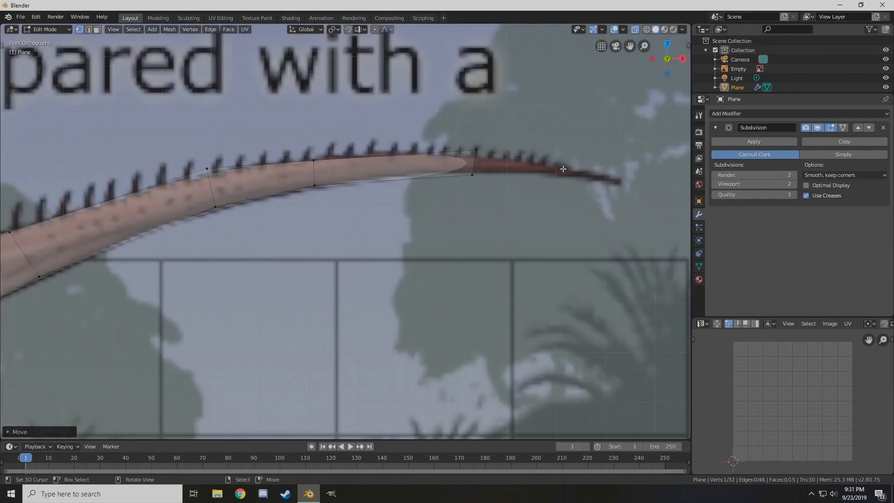
scroll(289, 268, down, 8)
shift+middle_drag(289, 268, 506, 188)
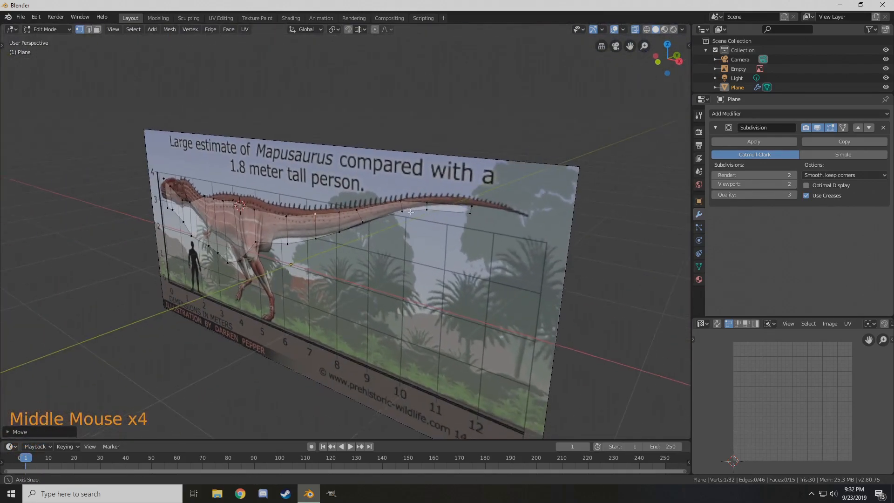
middle_drag(408, 213, 430, 203)
key(KP_1)
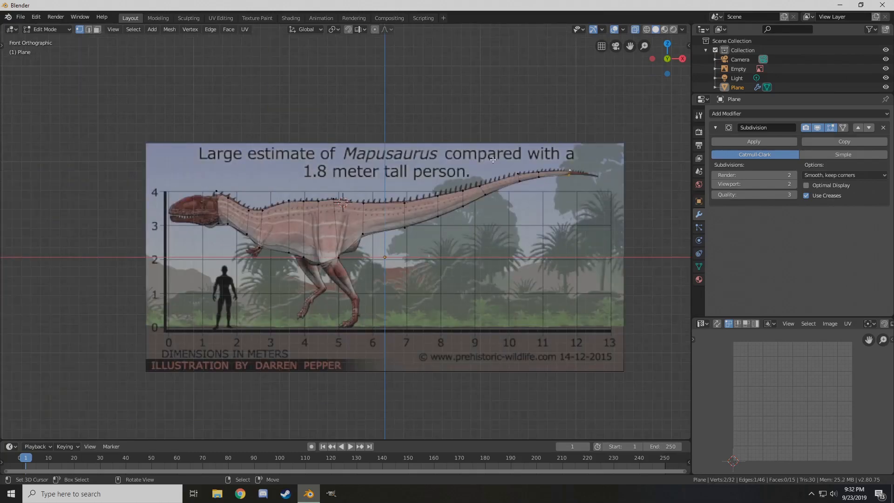
Try to extrude the selected tail end edge past the tail tip, cancelling the extrusion's movement
key(shift)
shift+middle_drag(528, 171, 412, 191)
scroll(470, 162, up, 4)
shift+middle_drag(471, 162, 351, 203)
scroll(350, 204, up, 3)
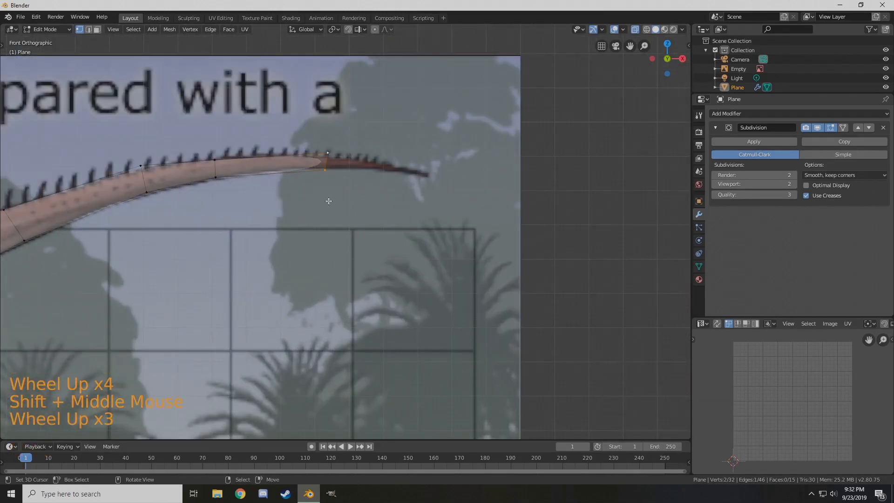
key(e)
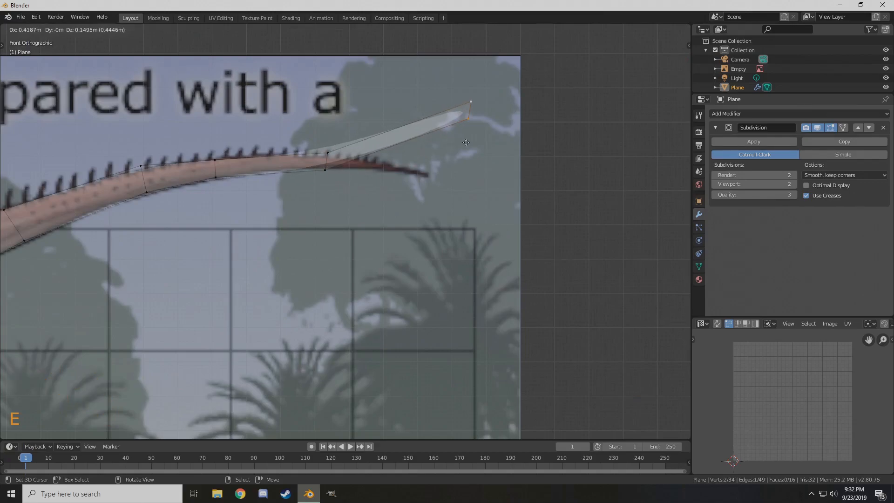
right_click(466, 143)
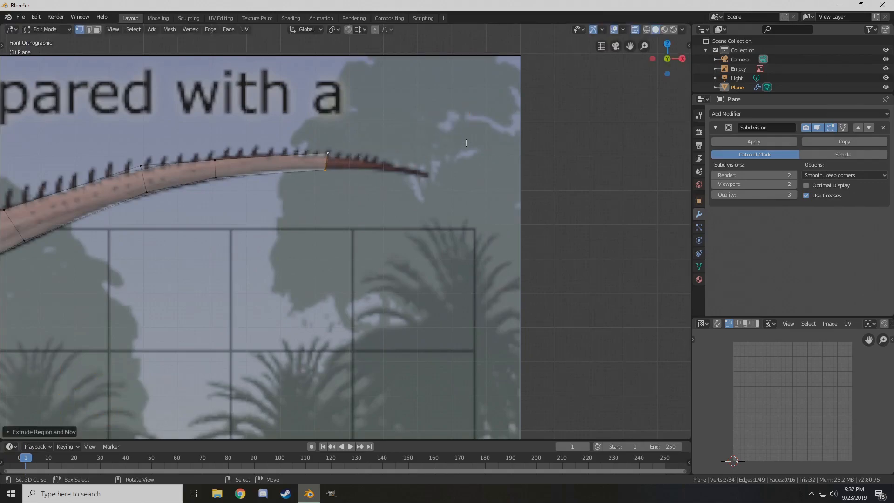
Pull the lower duplicate vertex off the tail end, then undo that move and the leftover extrusion
scroll(456, 144, up, 3)
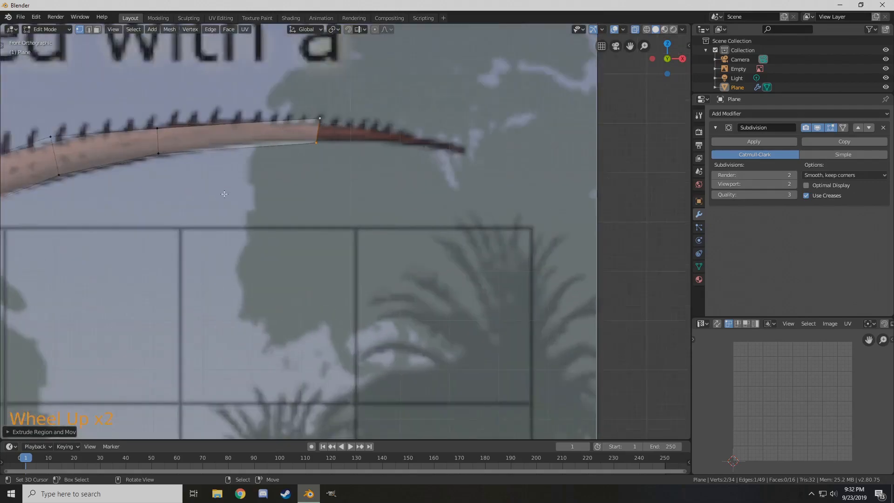
scroll(265, 164, down, 1)
right_drag(315, 143, 279, 147)
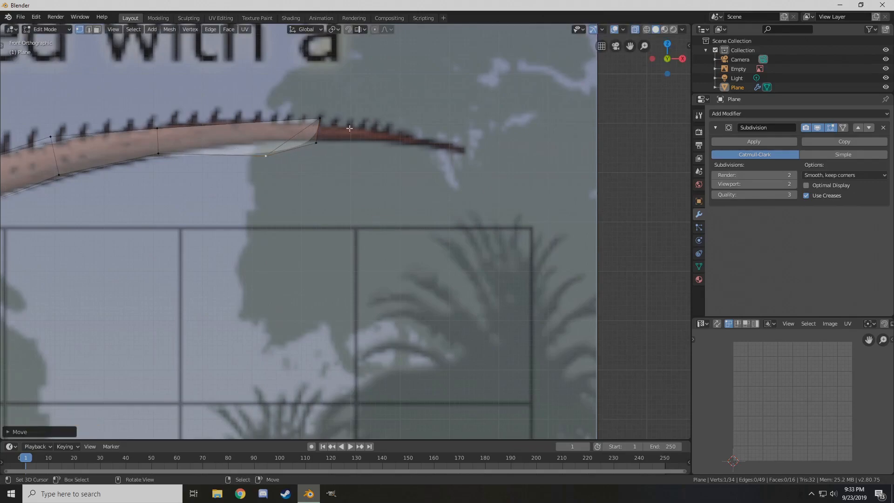
key(ctrl+z)
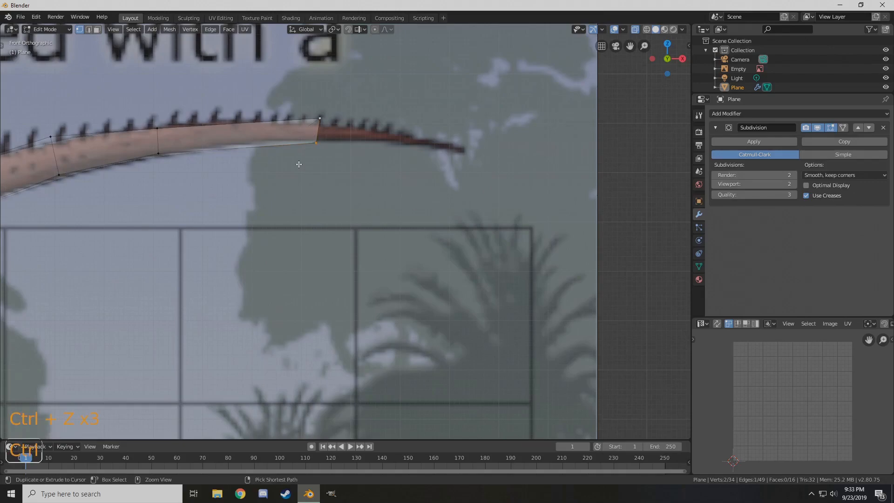
key(ctrl+z)
Select the whole body plane and extrude it about 0.41 m sideways, away from the reference image, to give it thickness
scroll(311, 120, up, 2)
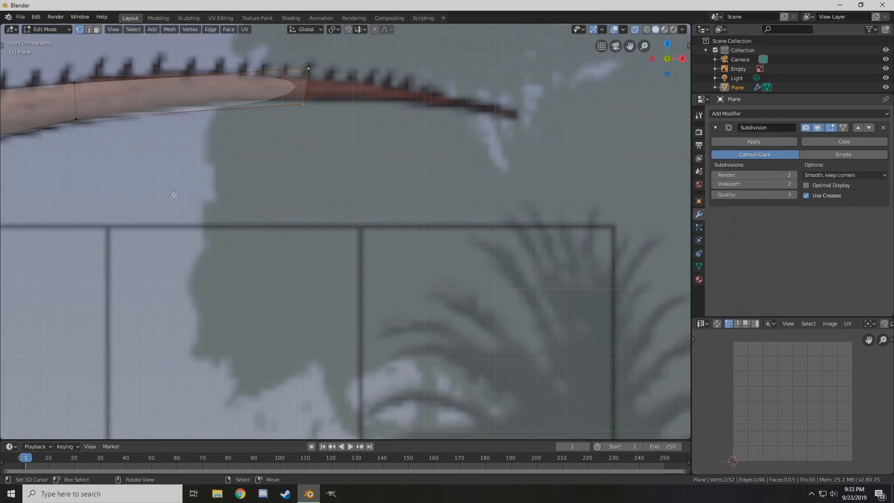
scroll(305, 83, down, 5)
shift+middle_drag(163, 201, 363, 205)
scroll(363, 205, down, 2)
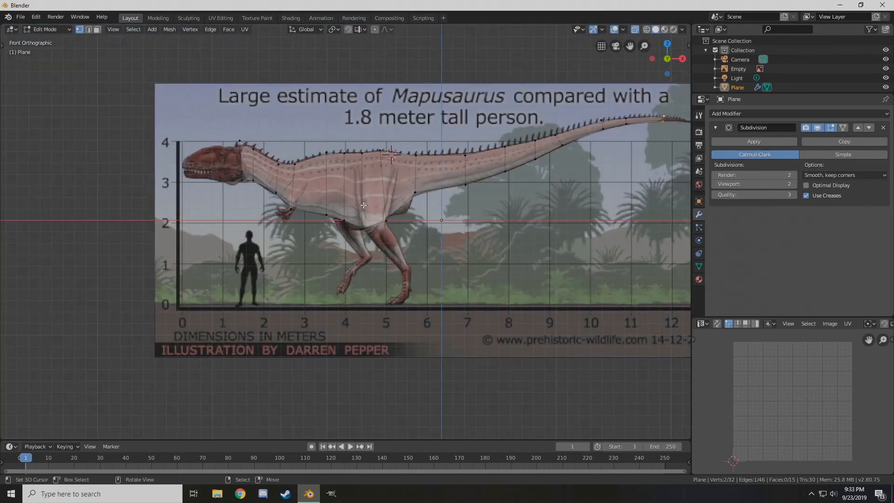
middle_drag(372, 194, 363, 179)
key(a)
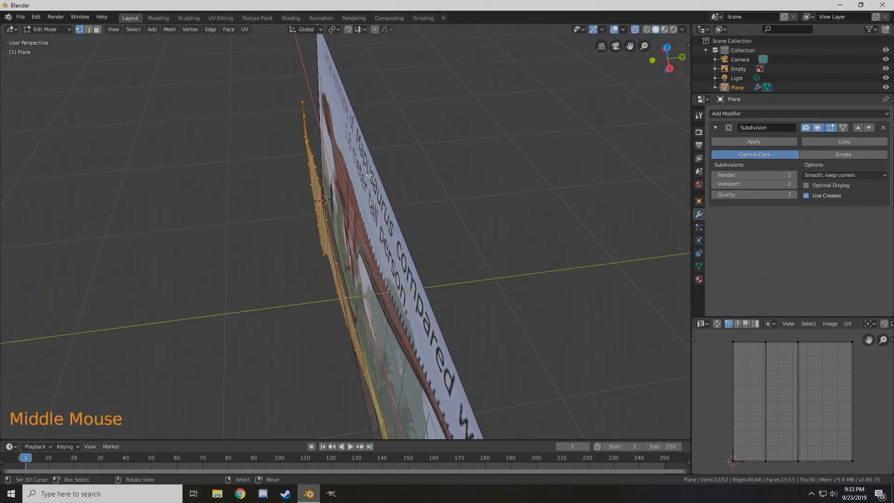
key(e)
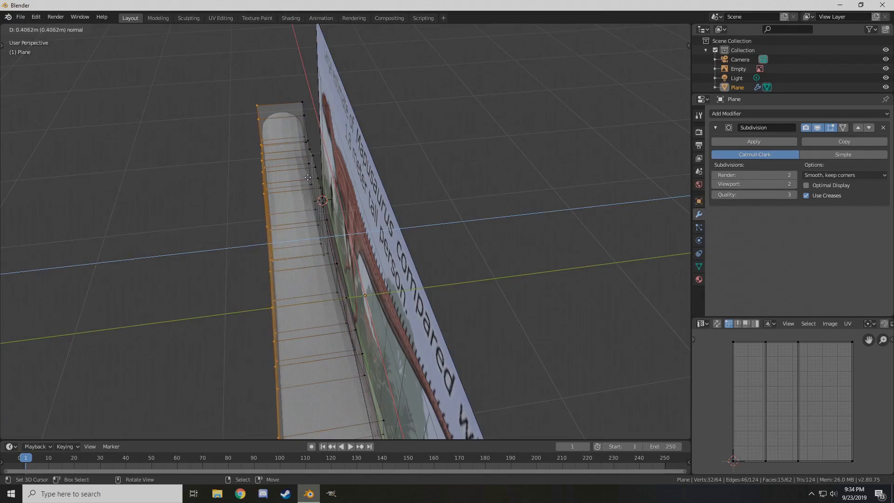
click(307, 177)
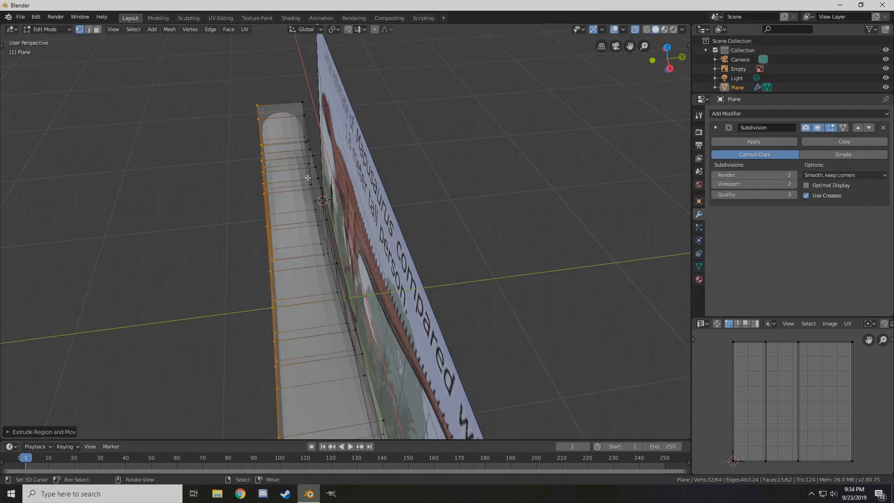
Move the extruded side slightly farther out along the global Y axis and switch to Object Mode
mouse_move(287, 193)
middle_down()
mouse_move(261, 196)
mouse_move(284, 192)
middle_up()
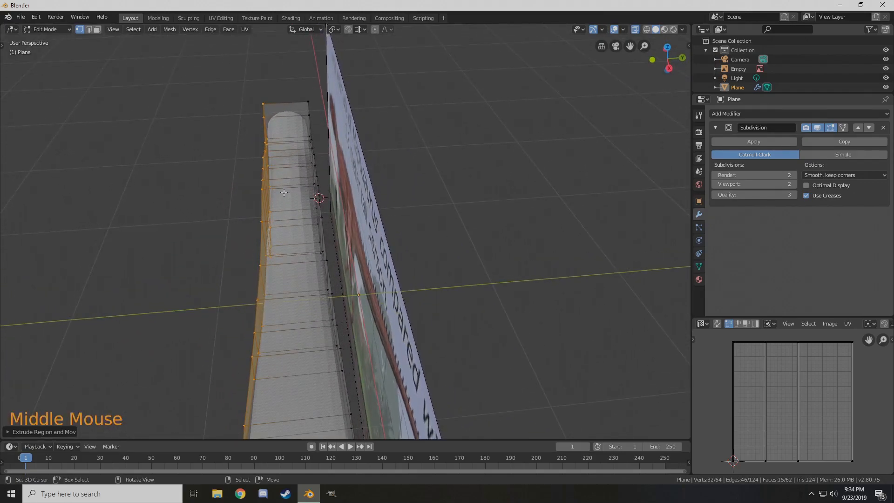
key(g)
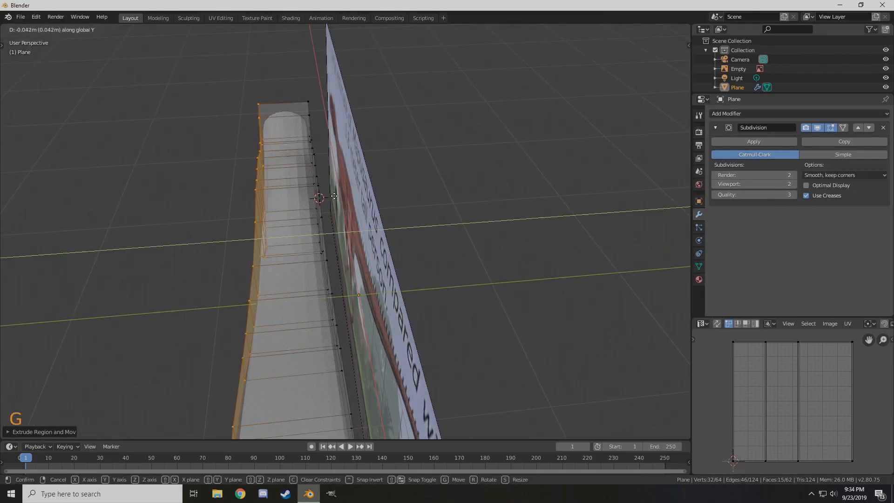
click(338, 196)
middle_drag(337, 196, 440, 200)
key(Tab)
key(Tab)
key(Tab)
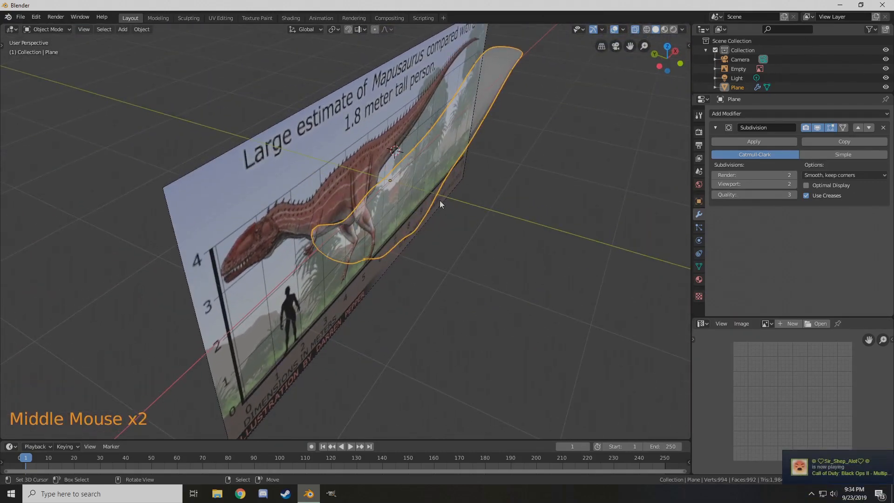
Exit the Steam client running in the background
click(810, 493)
right_click(812, 456)
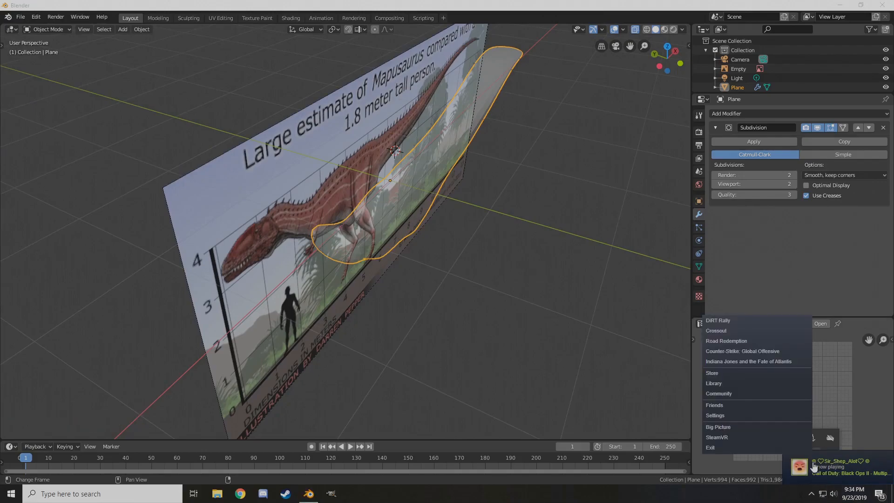
click(720, 448)
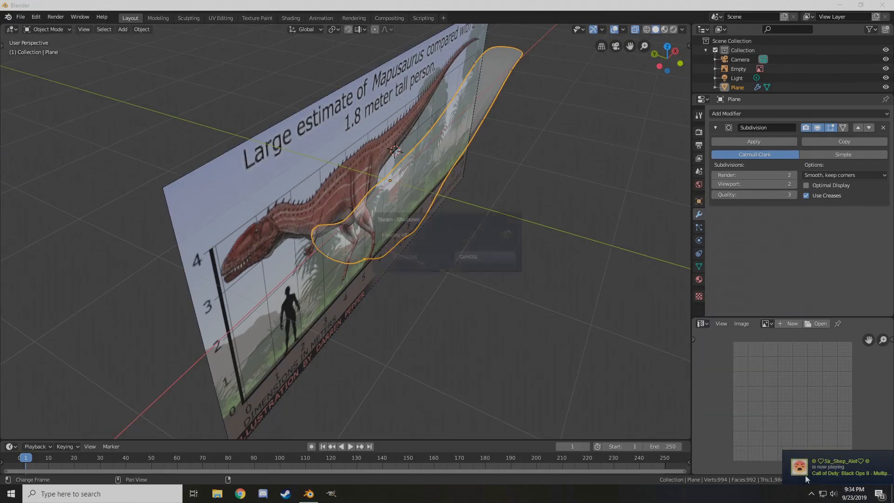
Switch to the front orthographic view and place the 3D cursor on the dinosaur's upper thigh
middle_drag(593, 404, 379, 225)
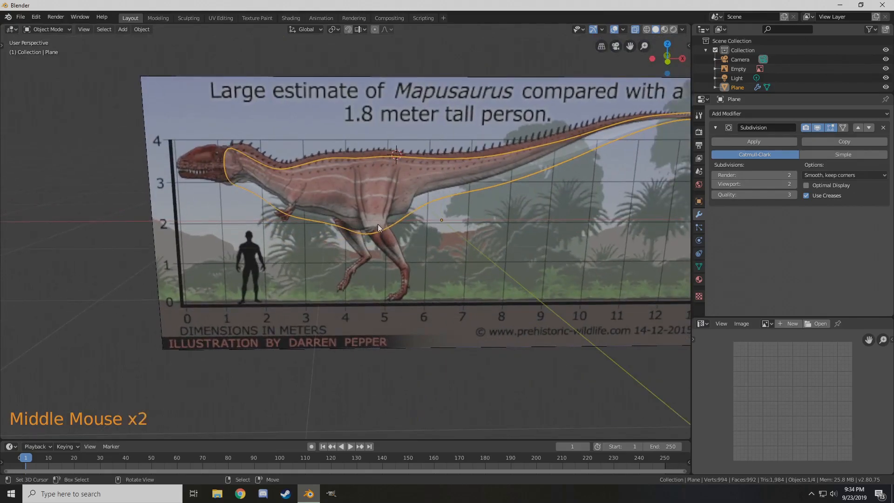
middle_drag(421, 265, 332, 248)
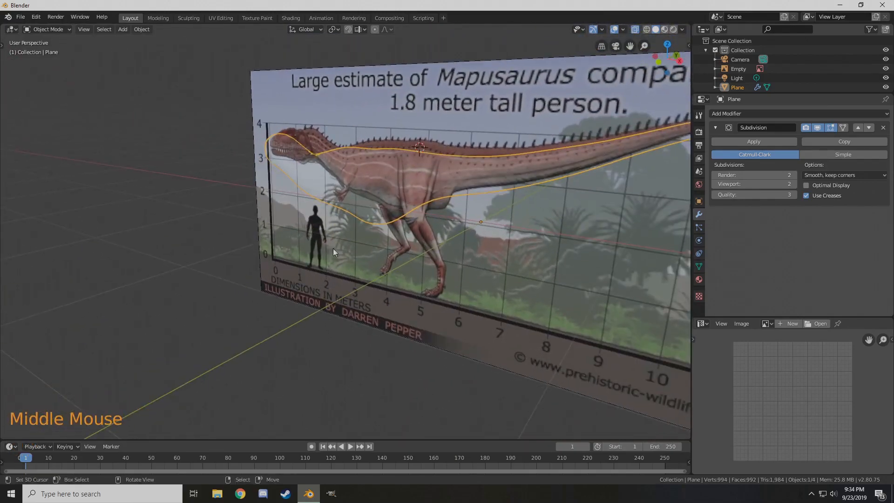
right_click(374, 204)
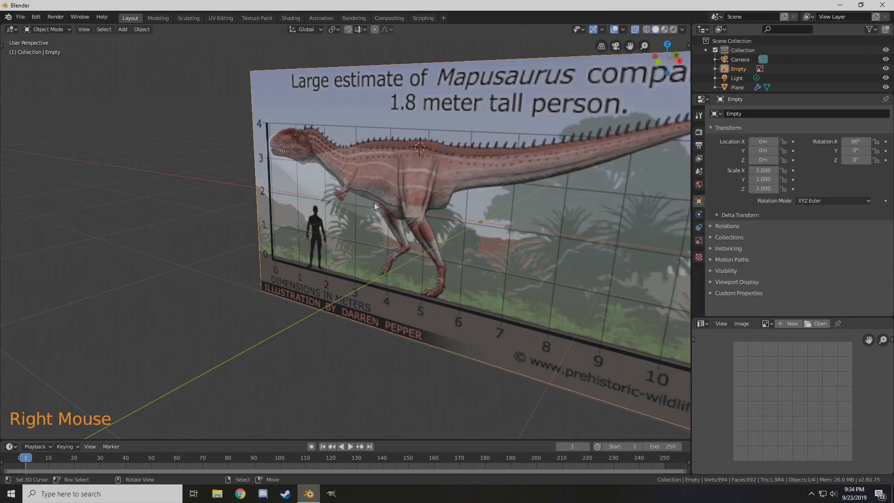
middle_drag(374, 204, 408, 184)
click(364, 186)
key(KP_1)
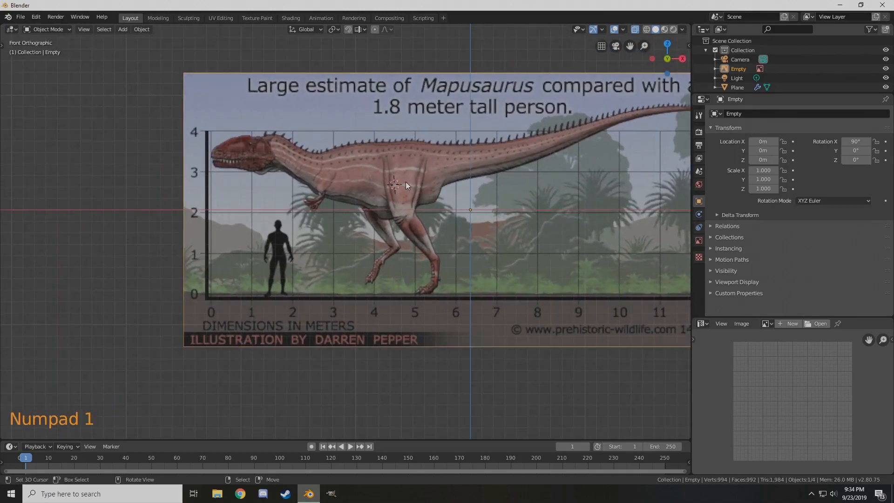
click(405, 173)
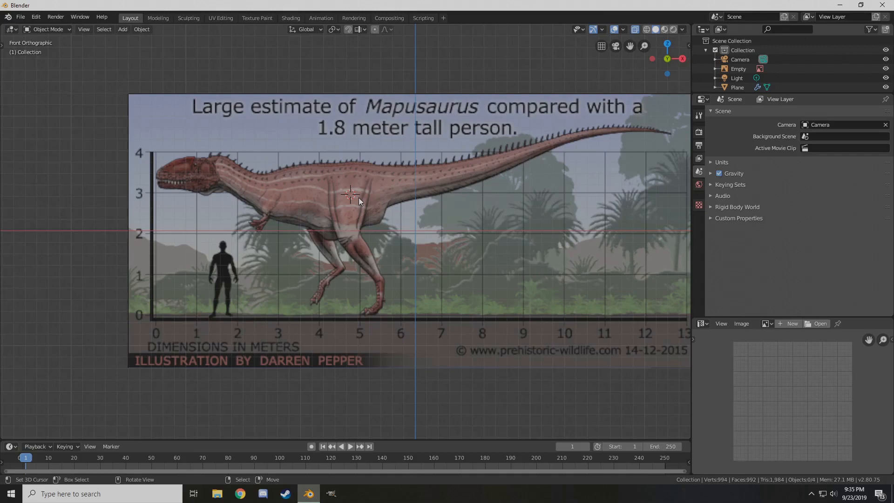
Add a mesh plane at the 3D cursor and rotate it 90° about the global X axis to face the front
key(shift+a)
mouse_move(359, 201)
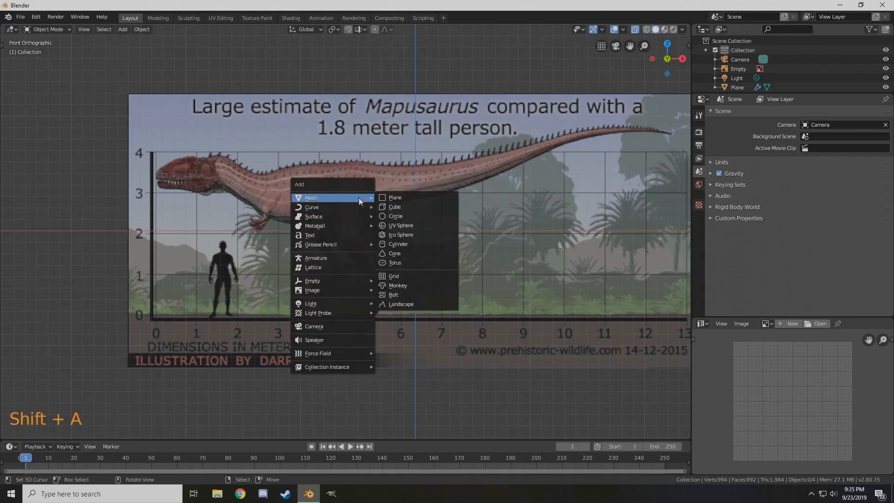
click(383, 201)
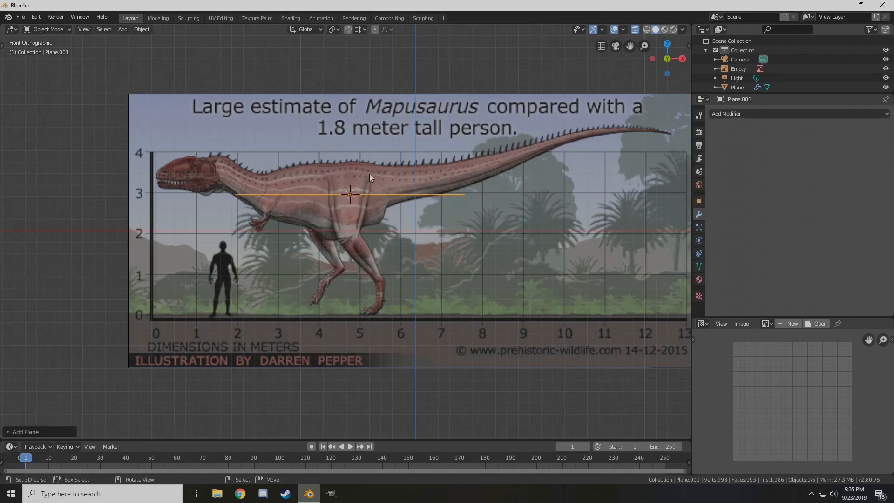
key(r)
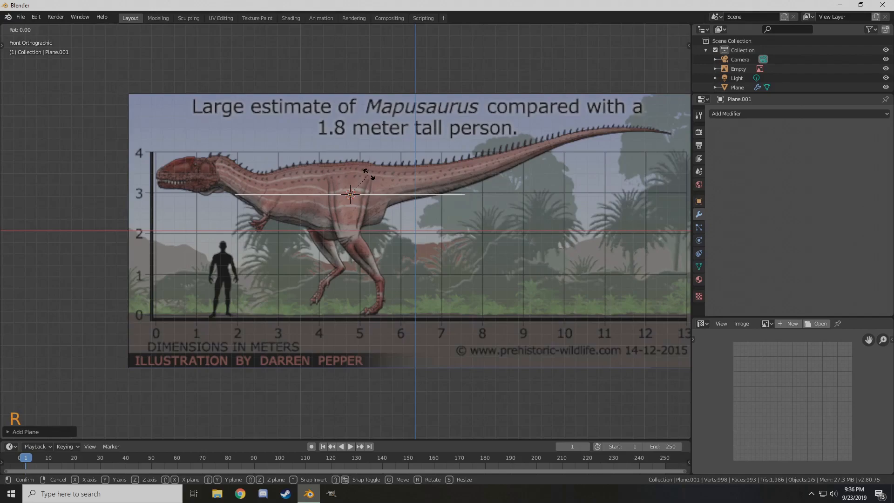
key(x)
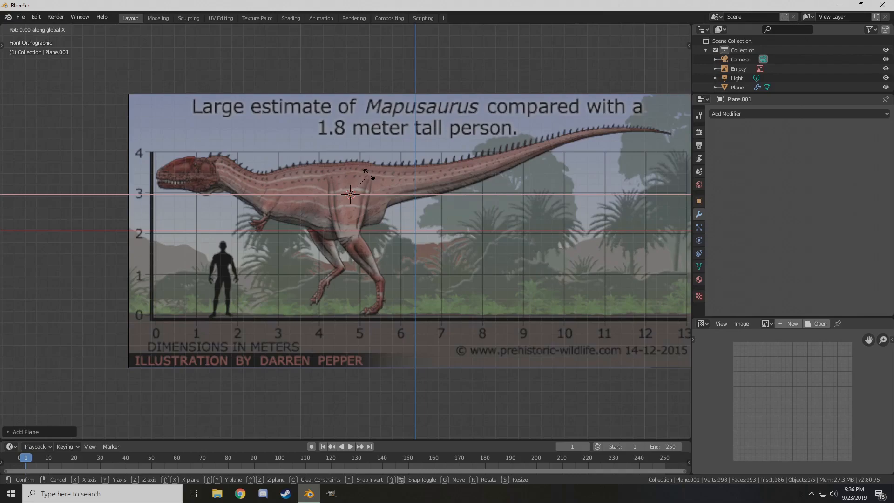
text(90)
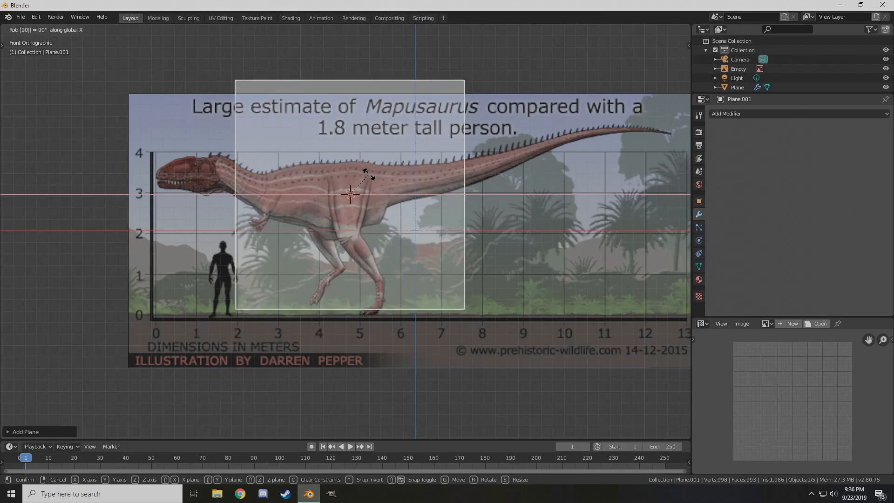
key(Return)
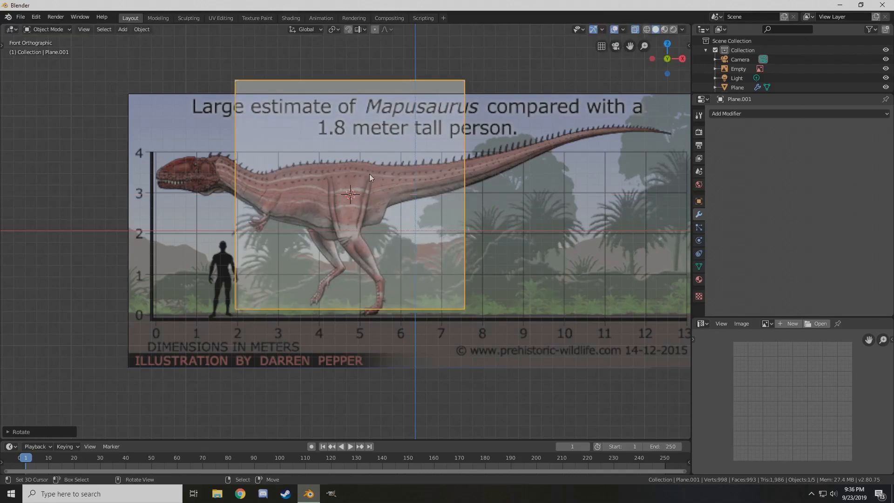
Scale the new plane's geometry down in Edit Mode to a small square within the thigh, and return to Object Mode
key(s)
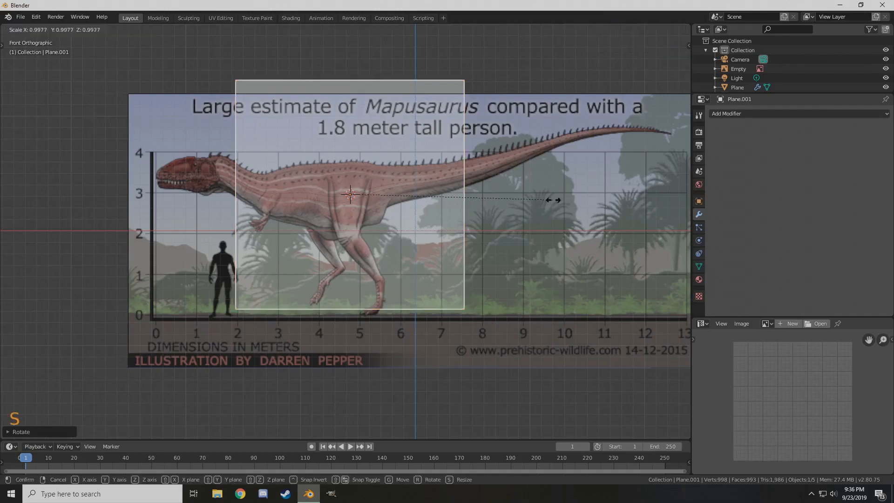
right_click(384, 212)
key(Tab)
key(s)
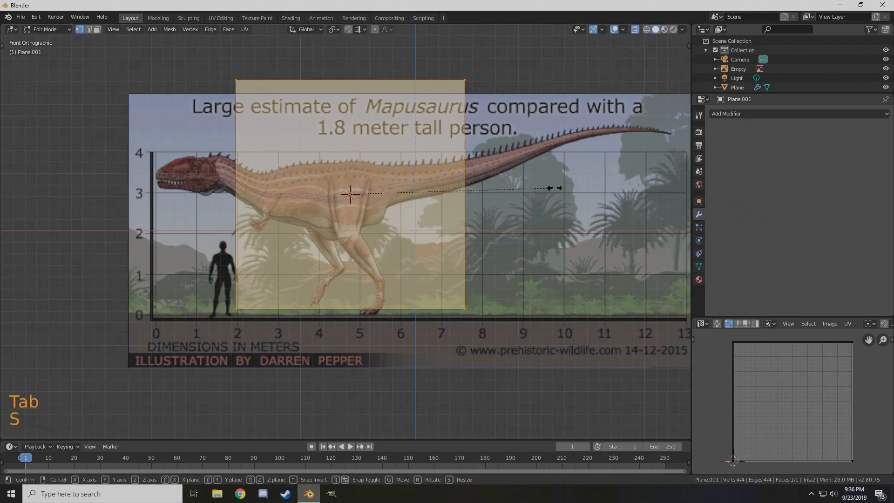
click(380, 197)
key(Tab)
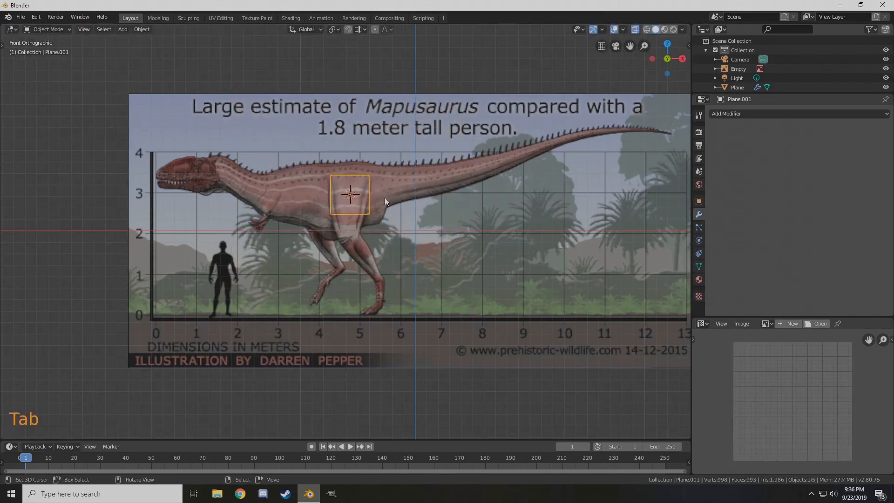
Add a Subdivision Surface modifier to the leg plane with the viewport subdivisions set to 2
click(742, 113)
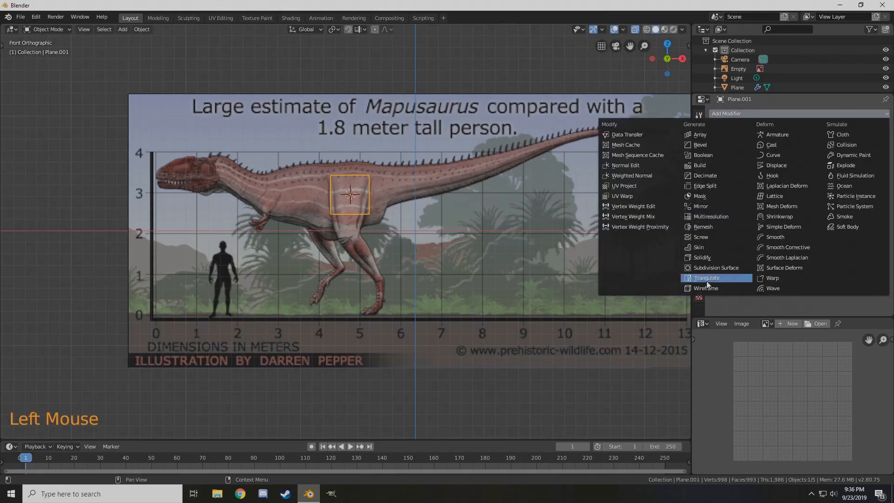
click(706, 267)
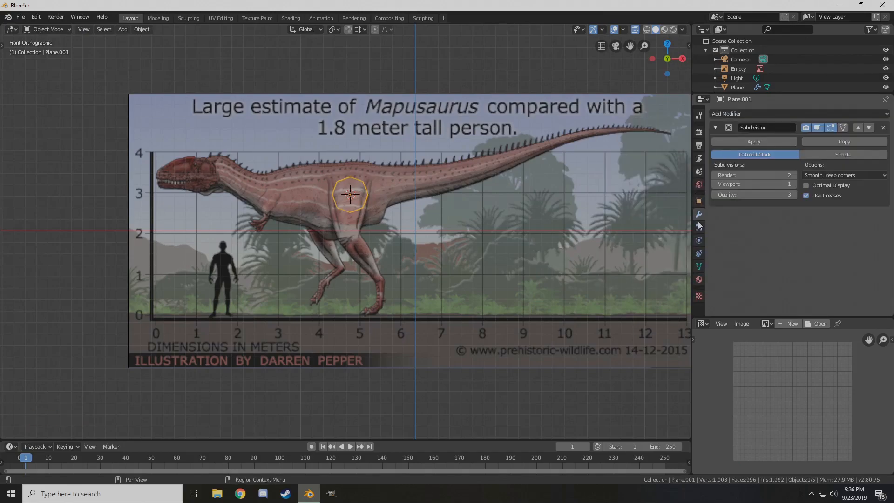
click(794, 184)
Select the lower edge of the leg plane in Edit Mode and extrude it down to the knee
scroll(391, 209, up, 4)
key(Tab)
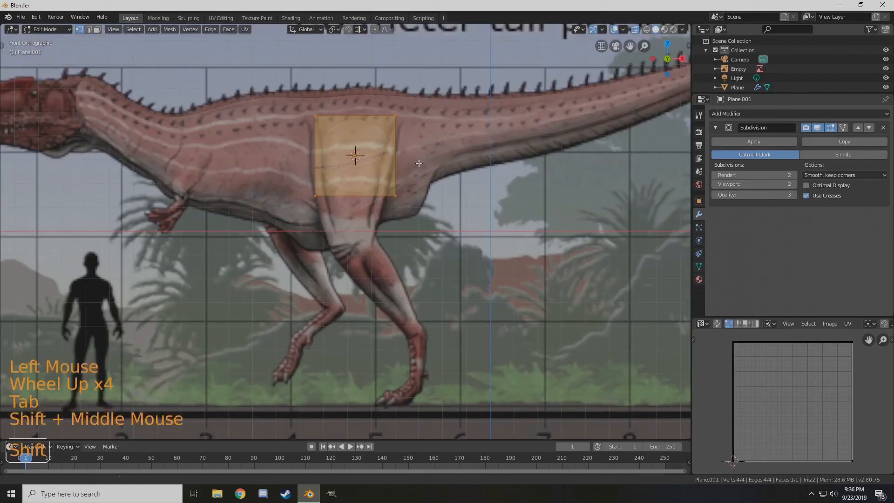
shift+middle_drag(387, 220, 363, 244)
scroll(363, 244, down, 1)
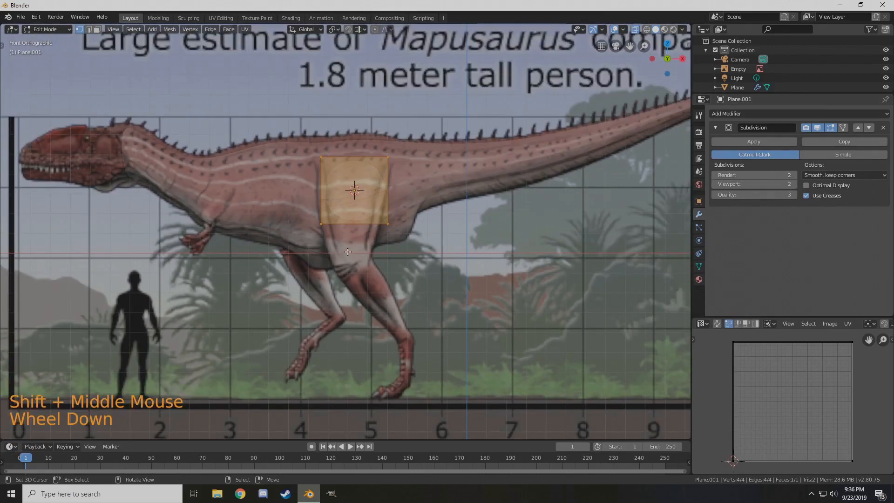
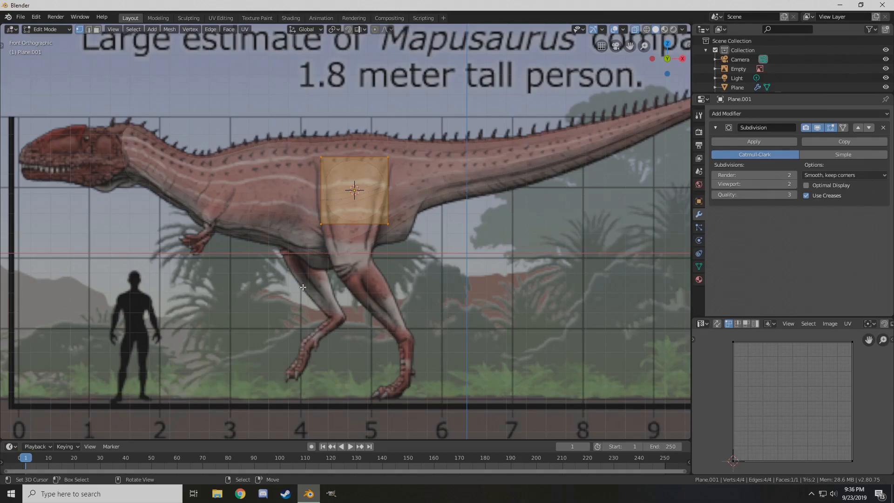
right_click(371, 222)
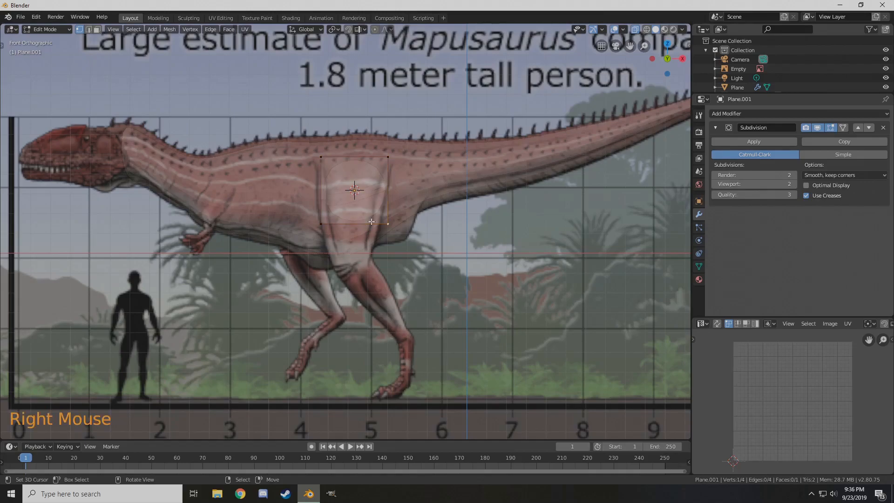
shift+right_click(324, 226)
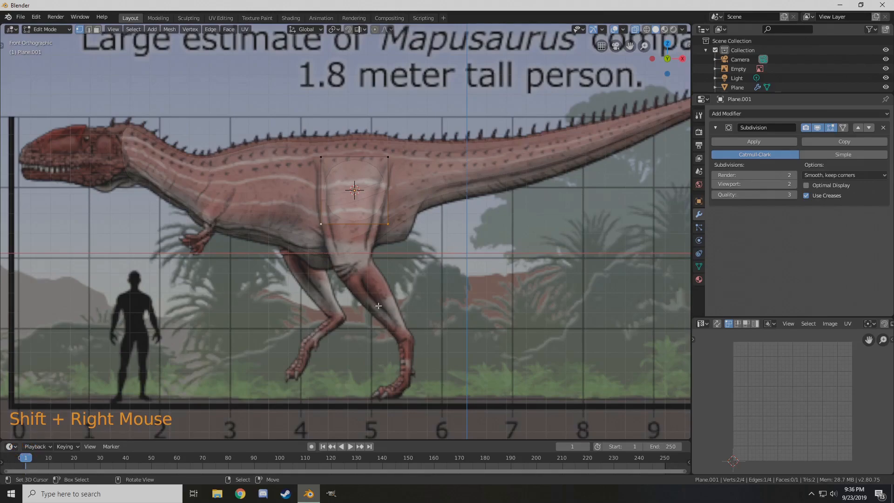
shift+middle_drag(372, 306, 354, 261)
scroll(354, 260, up, 1)
scroll(354, 261, up, 1)
shift+middle_drag(399, 183, 374, 141)
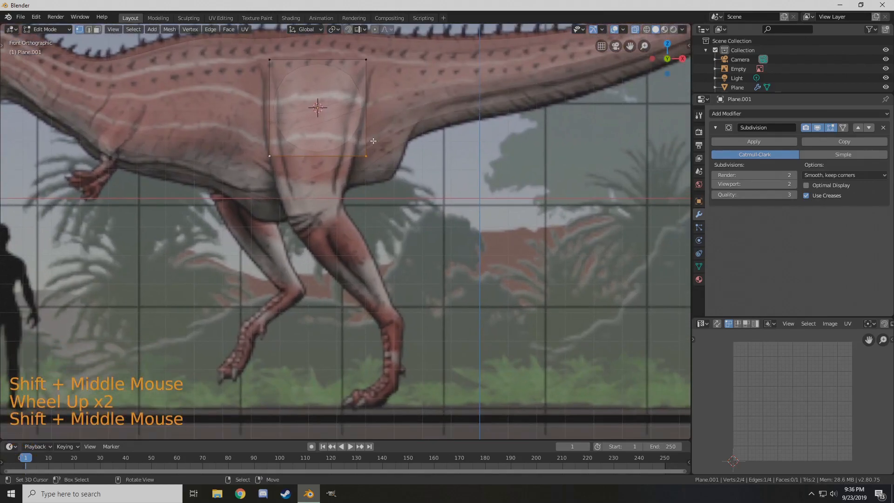
key(e)
click(351, 206)
Move the leg plane's corner vertices individually to follow the thigh outline from the hip down to the knee
right_click(346, 218)
right_drag(343, 218, 343, 213)
right_drag(366, 156, 357, 153)
right_drag(365, 60, 375, 67)
right_drag(274, 59, 260, 59)
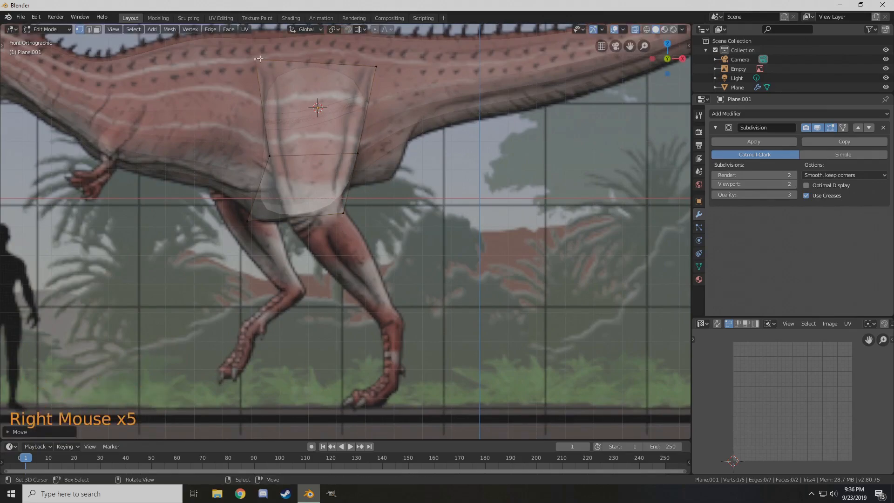
right_drag(248, 220, 289, 238)
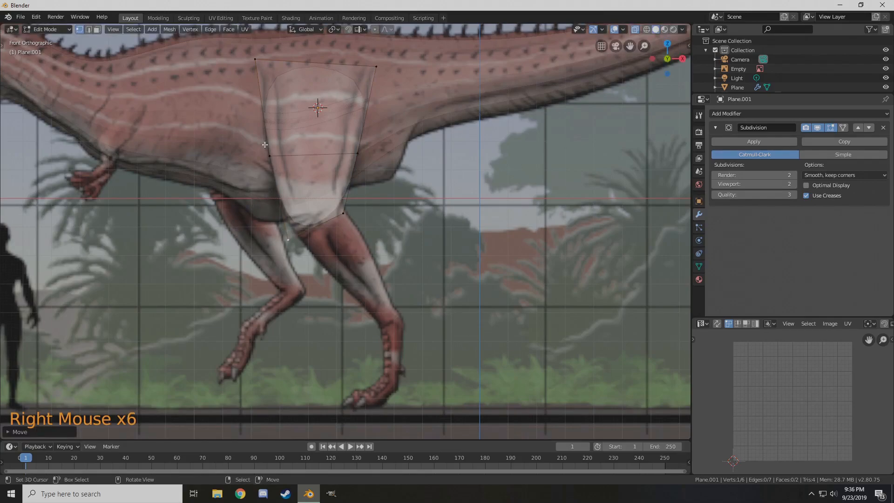
Select the knee edge and extrude it in sections down the lower leg to the ankle and foot
shift+right_click(344, 215)
shift+middle_drag(357, 235, 338, 209)
key(e)
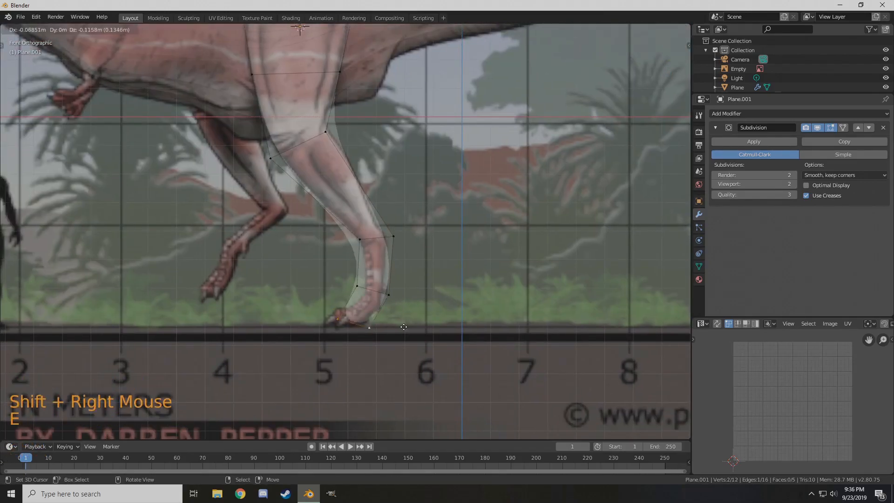
right_click(312, 210)
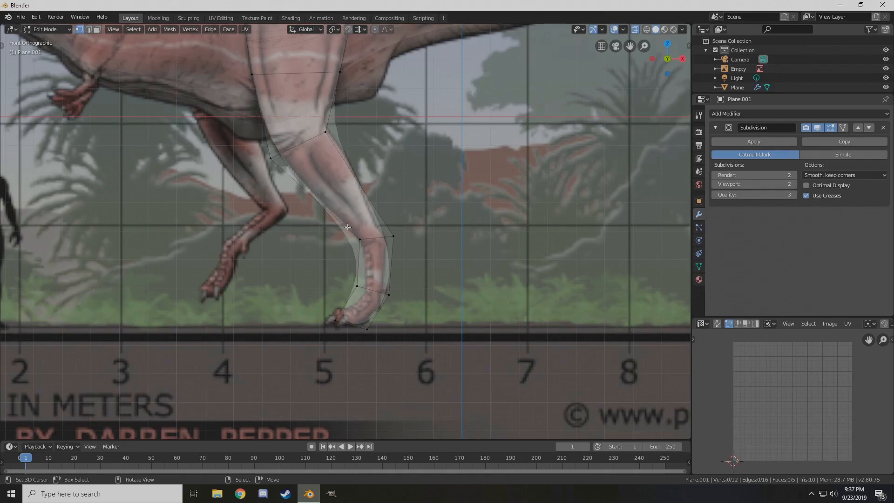
Add a loop cut across the lower leg section and slide it up close to the knee
key(ctrl)
key(ctrl+r)
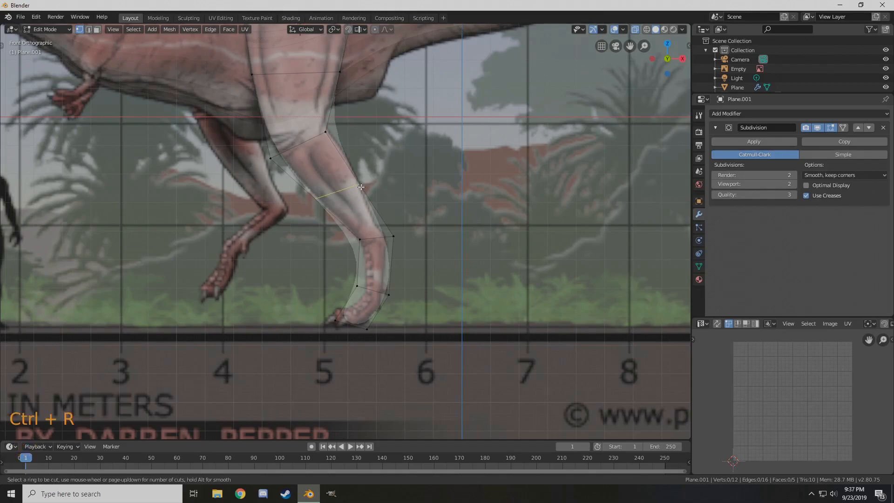
click(349, 186)
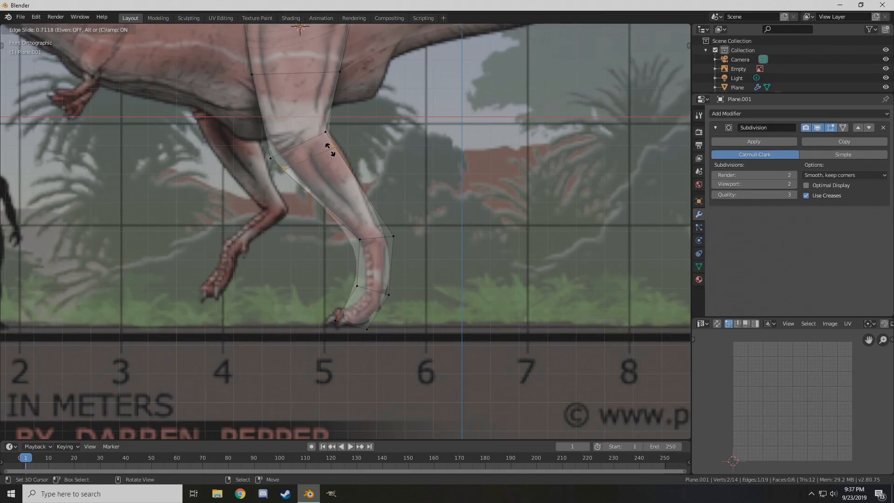
click(330, 149)
Move the vertices on the back side of the knee to match the leg outline in the reference
shift+middle_drag(326, 129, 347, 160)
scroll(347, 160, up, 2)
right_drag(347, 160, 339, 146)
right_drag(362, 184, 364, 180)
shift+middle_drag(366, 172, 343, 240)
right_drag(344, 240, 347, 242)
Move the vertices on the front side of the knee to fit the leg outline in the front view
right_drag(245, 261, 246, 243)
right_drag(258, 296, 270, 297)
middle_drag(312, 315, 297, 272)
scroll(297, 272, down, 2)
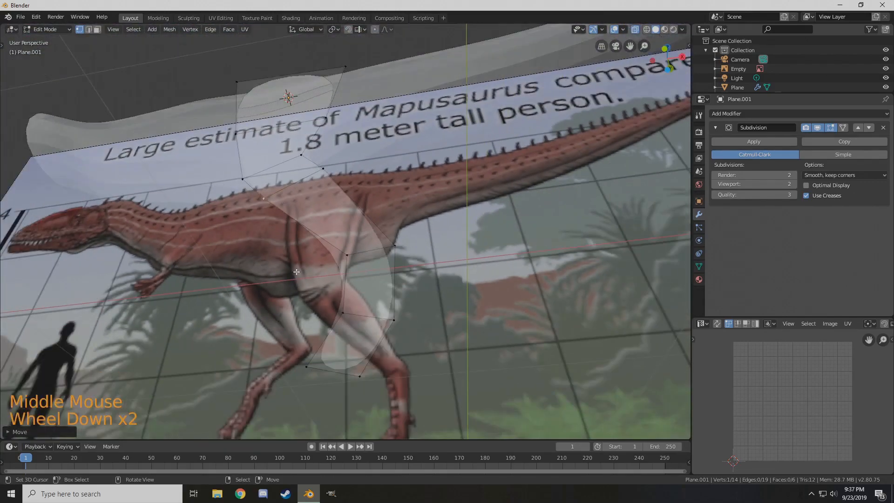
key(KP_1)
right_click(294, 268)
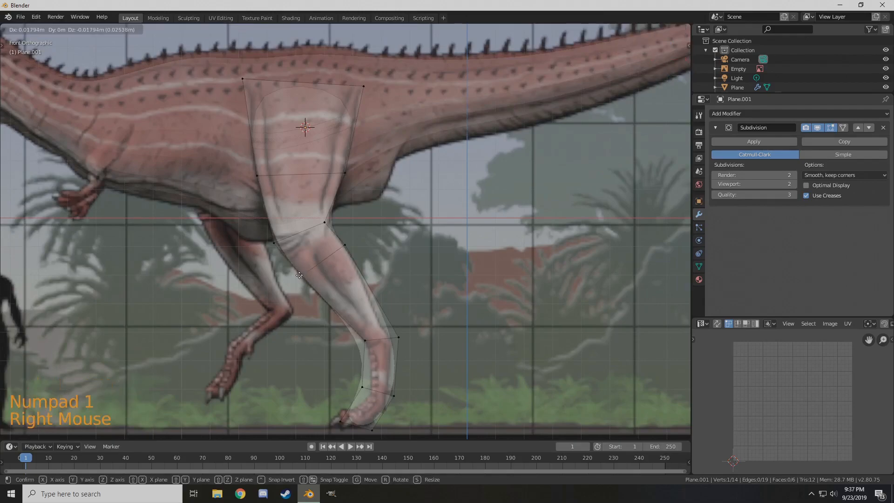
Move the front vertex just above the foot inward to the edge of the leg in the reference
shift+middle_drag(324, 318, 321, 243)
scroll(289, 326, up, 2)
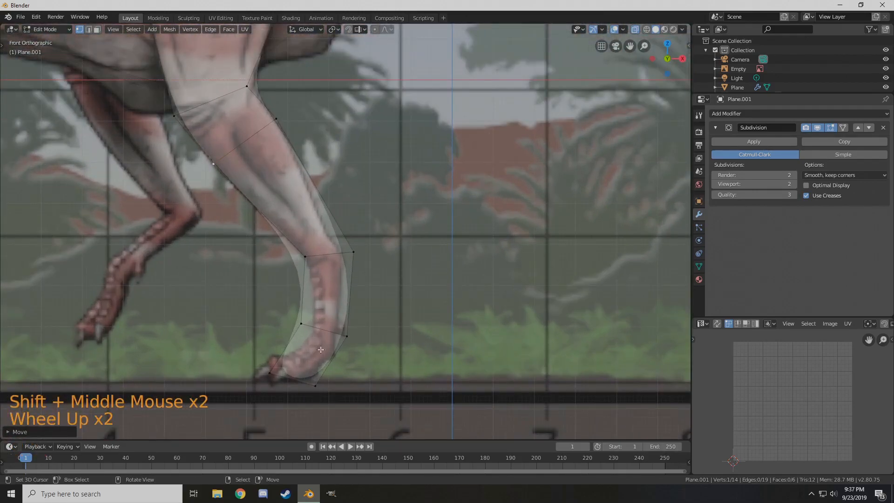
shift+middle_drag(287, 325, 311, 269)
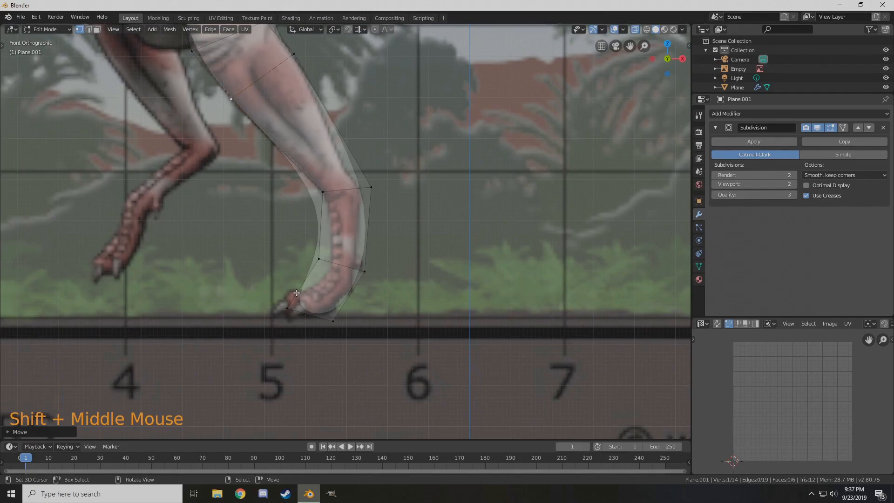
right_drag(323, 251, 339, 254)
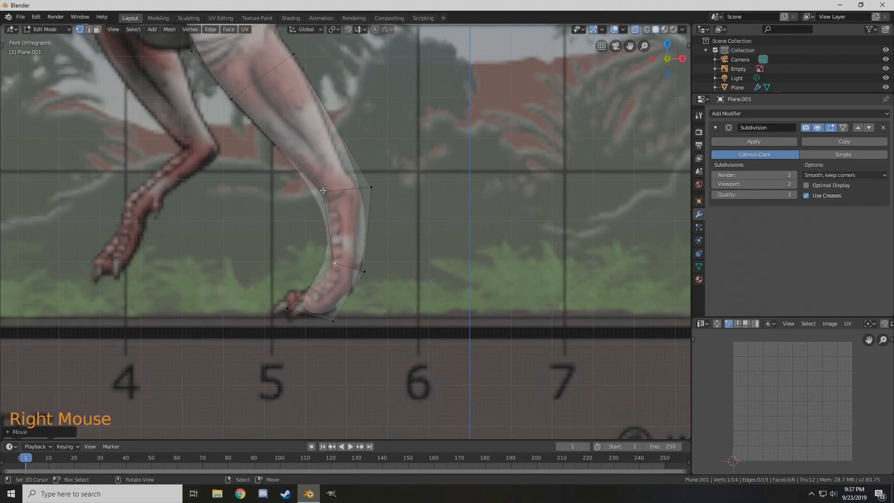
Add a loop cut just below the knee and move its back vertex inward to the leg outline
key(ctrl+r)
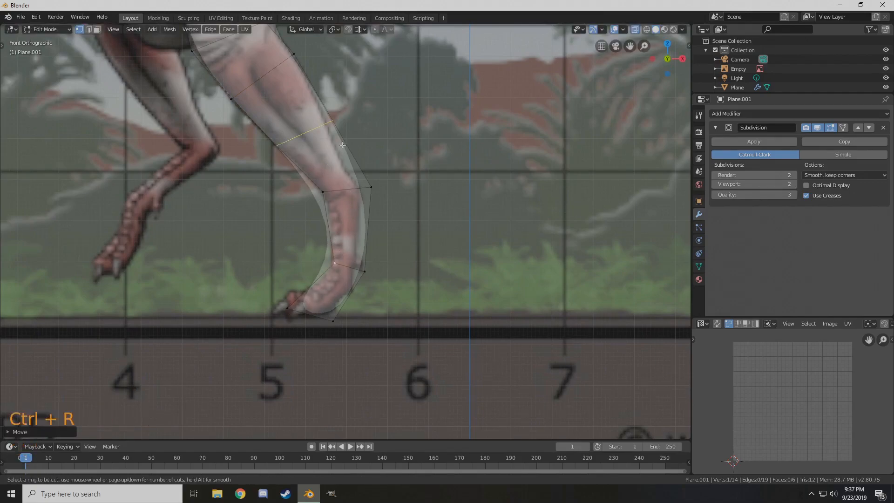
click(343, 229)
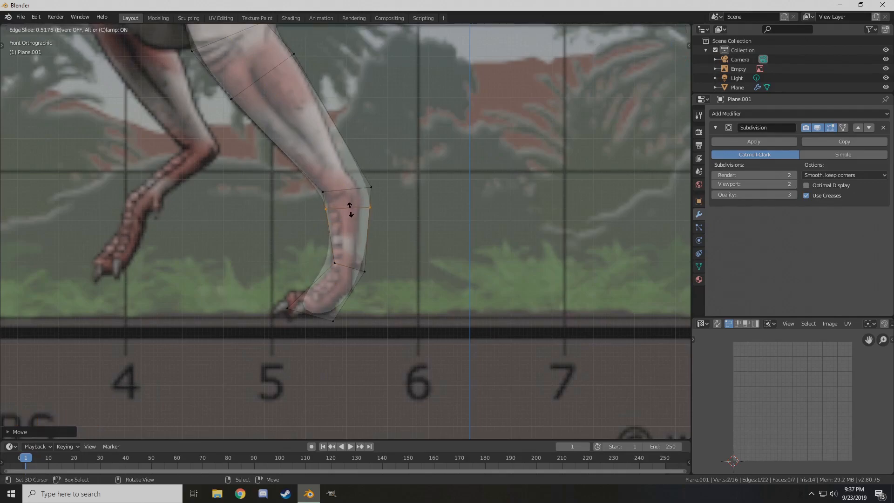
right_click(350, 209)
right_drag(370, 208, 365, 188)
Add a loop cut just above the knee and fit its back vertex and the vertices above the foot to the leg outline
key(ctrl+r)
click(317, 145)
right_click(340, 167)
right_drag(350, 160, 340, 170)
right_click(367, 272)
right_drag(367, 272, 331, 258)
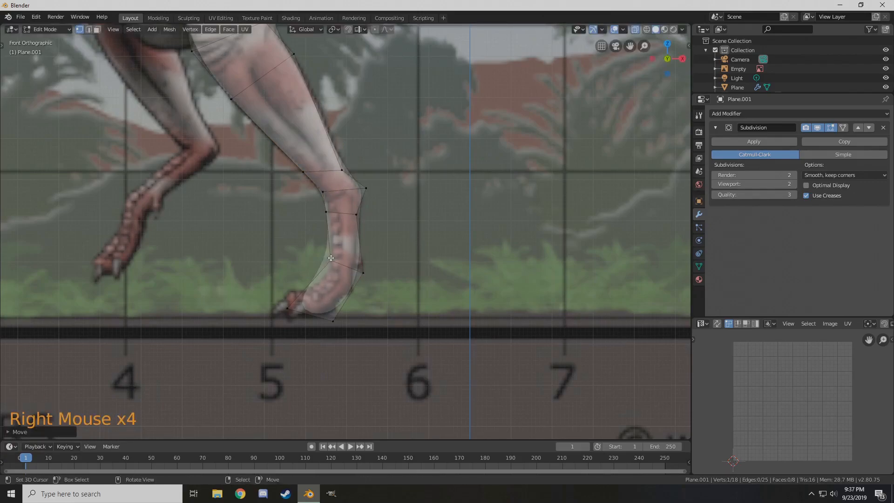
Move the foot's front vertex up to the instep and extrude the foot's end edge forward over the toes
right_drag(287, 307, 310, 277)
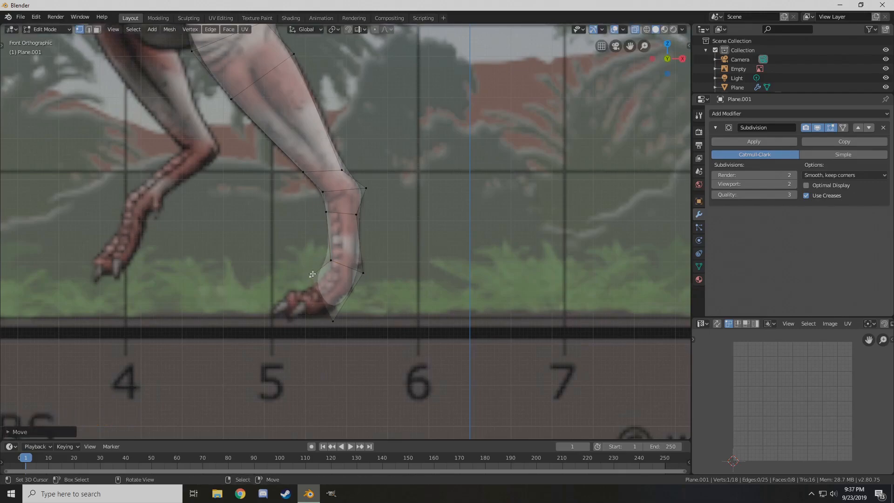
scroll(311, 279, up, 2)
shift+middle_drag(317, 280, 345, 244)
scroll(359, 211, up, 2)
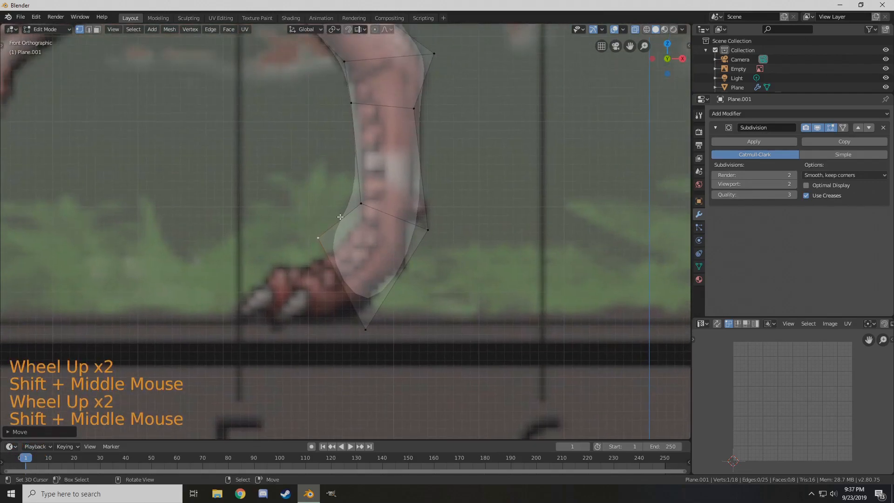
shift+right_click(365, 329)
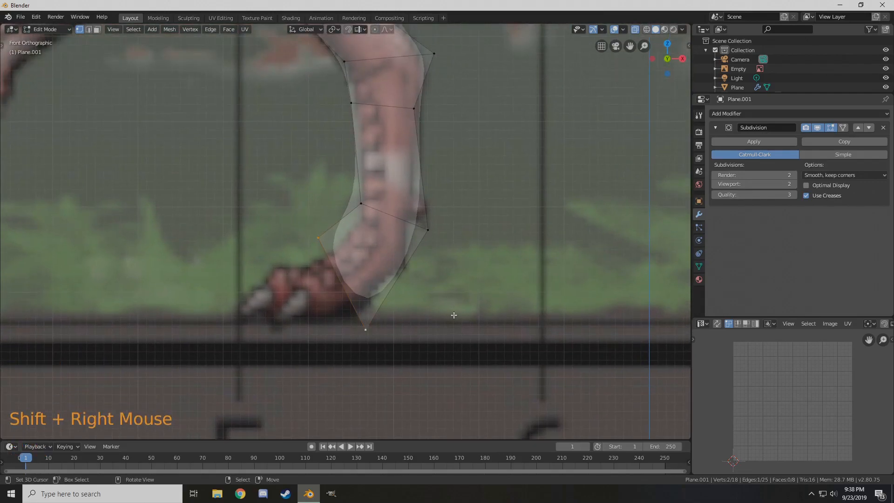
key(e)
right_click(334, 321)
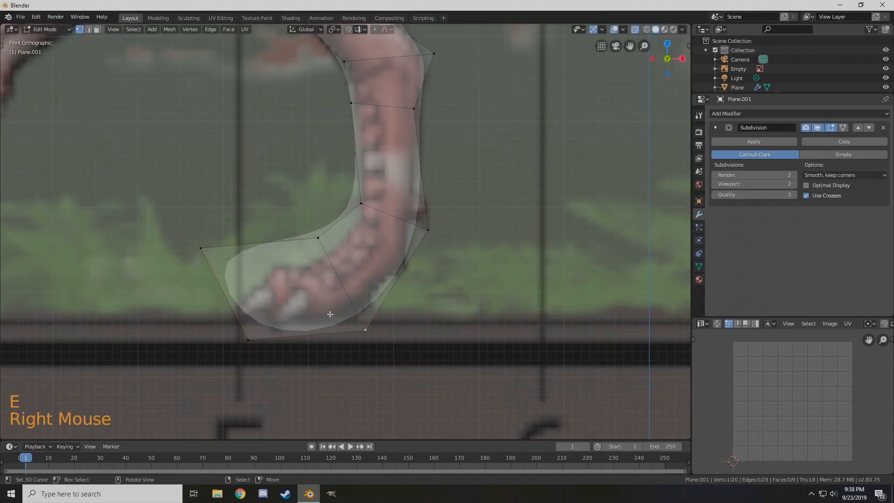
Straighten the edge at the toe tip into a vertical line by scaling it to 0 along X
shift+right_click(219, 244)
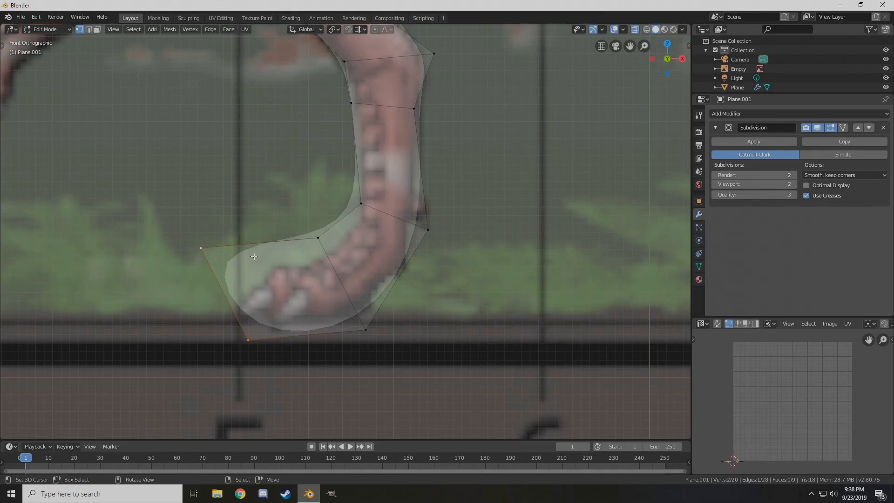
scroll(145, 287, down, 3)
scroll(441, 298, down, 4)
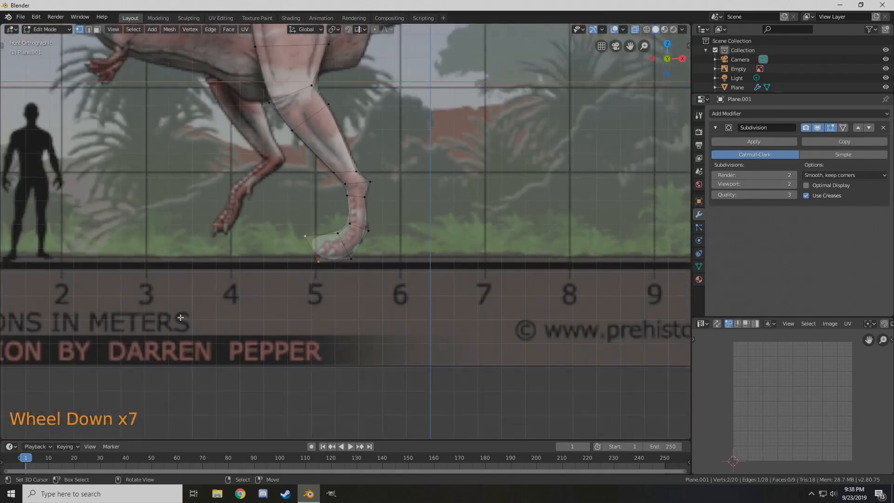
scroll(263, 291, up, 6)
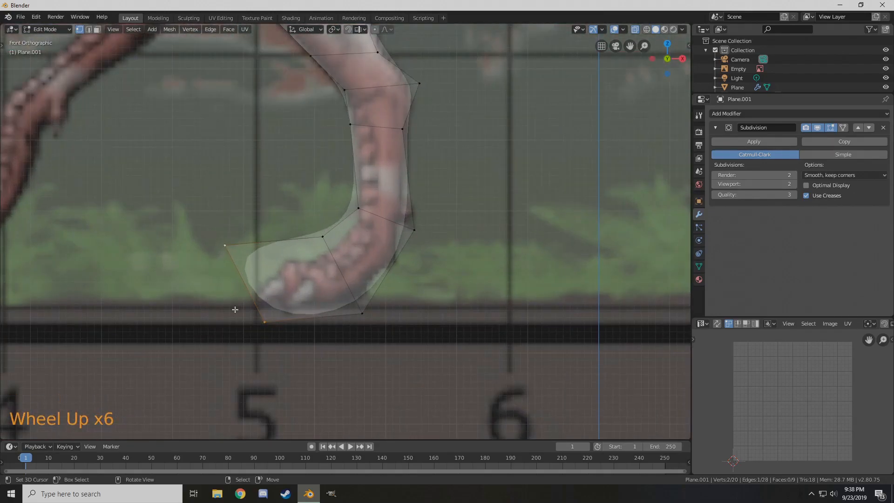
shift+middle_drag(261, 293, 307, 269)
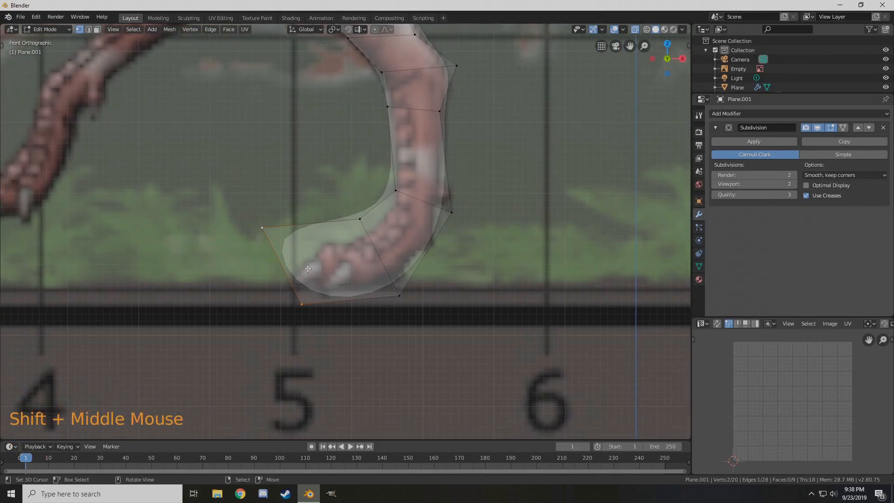
key(s)
key(x)
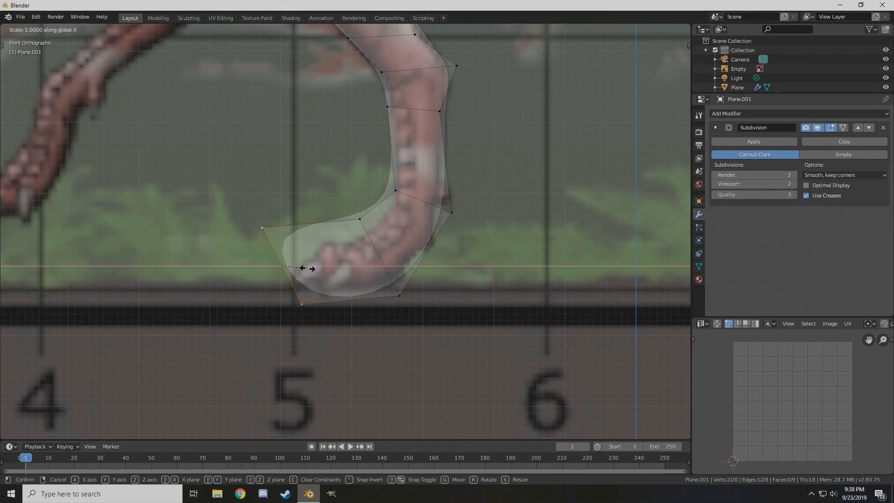
text(0)
key(Return)
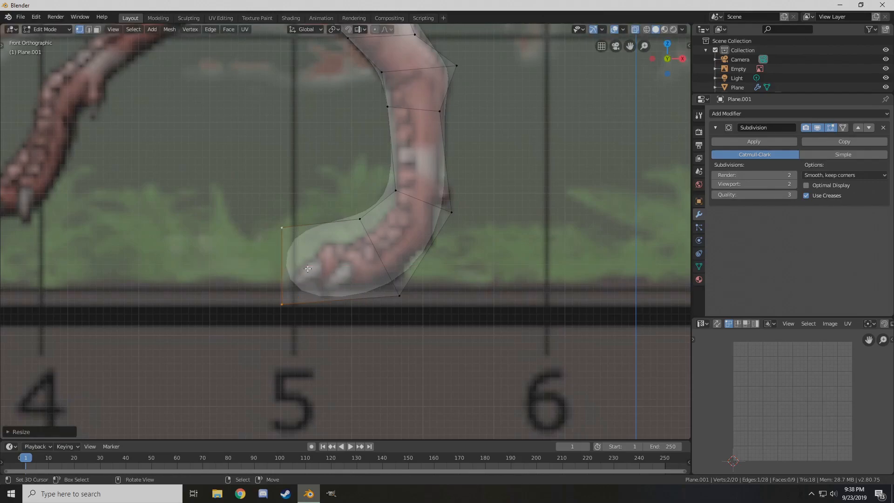
Move the instep, toe-top, ankle and sole vertices to follow the foot outline in the reference
scroll(308, 268, up, 1)
shift+middle_drag(308, 269, 346, 240)
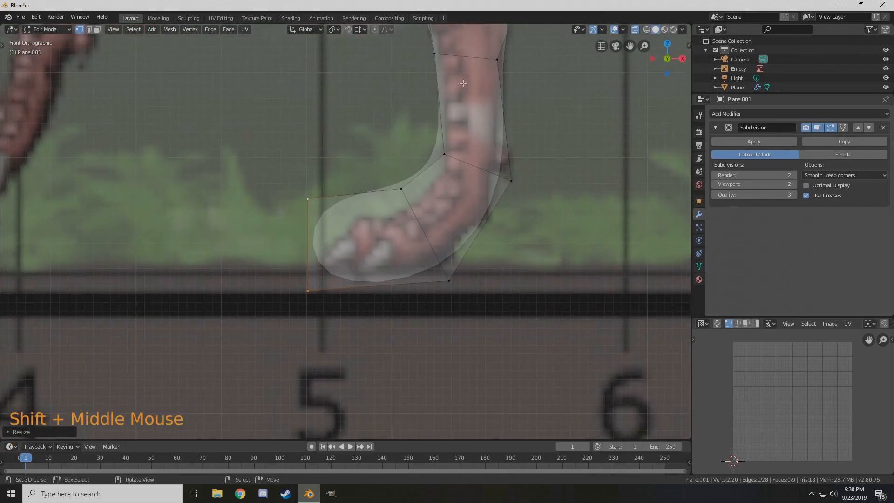
right_drag(402, 188, 406, 213)
right_drag(303, 200, 305, 225)
right_drag(448, 159, 513, 188)
right_drag(451, 276, 458, 274)
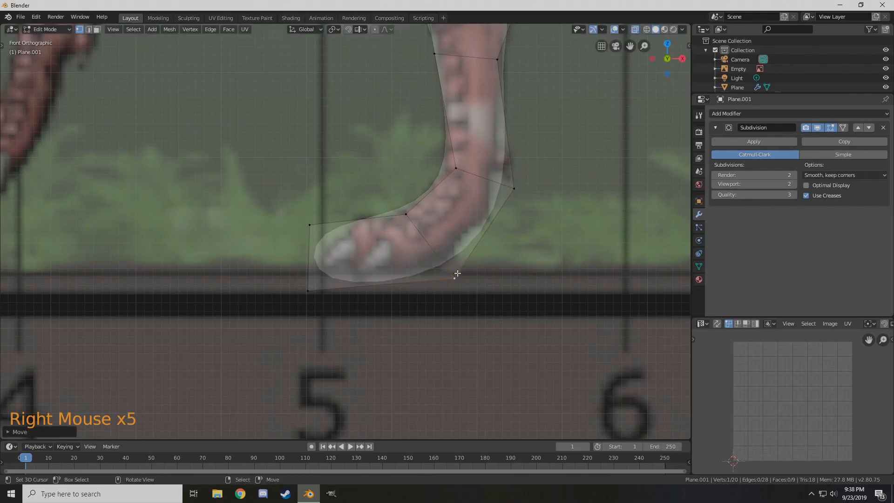
Add a loop cut between the ankle and the sole and pull its back vertex down to the ground as a heel
key(ctrl+r)
click(486, 228)
click(485, 229)
right_drag(484, 230, 522, 275)
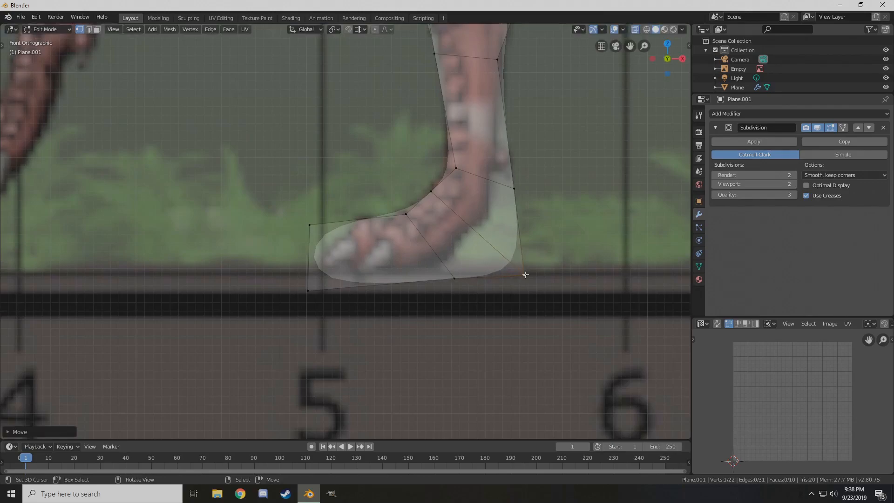
Move the vertical toe-tip edge back toward the heel to shorten the foot
scroll(428, 288, down, 5)
scroll(322, 262, down, 2)
scroll(322, 262, up, 4)
scroll(320, 264, down, 2)
scroll(317, 268, up, 4)
right_click(315, 272)
shift+right_click(316, 226)
key(g)
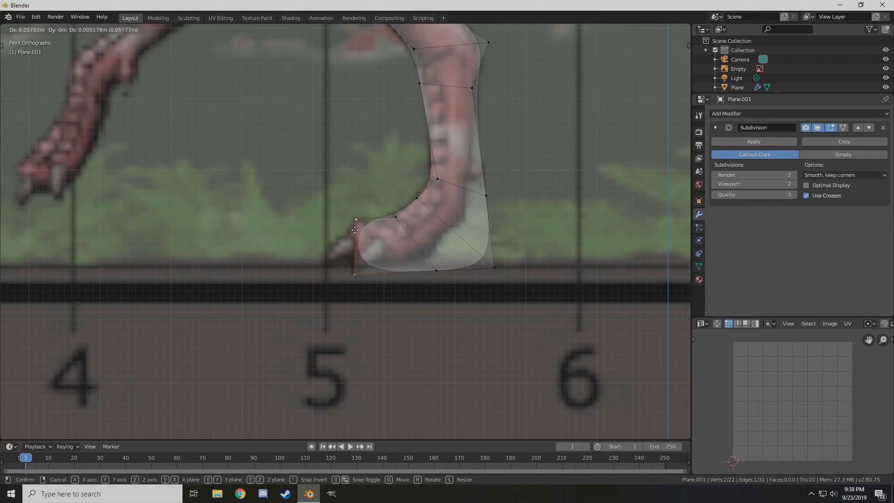
click(349, 232)
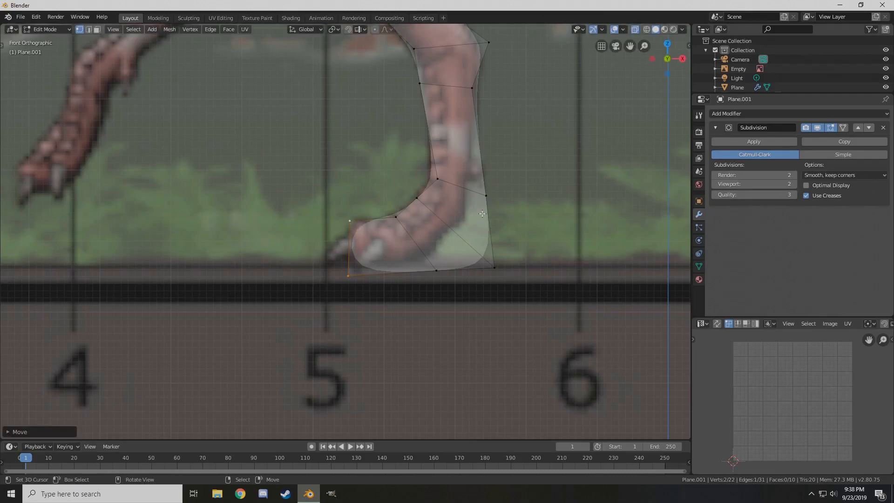
Move the heel vertex up and inward, and bring the vertex above it closer to the ankle outline
right_drag(495, 261, 474, 234)
mouse_move(486, 183)
right_down()
mouse_move(476, 178)
mouse_move(482, 184)
right_up()
scroll(482, 184, down, 5)
Extrude the entire flat leg mesh sideways to give it thickness
middle_drag(483, 184, 327, 229)
key(Tab)
scroll(314, 196, down, 2)
scroll(279, 270, down, 2)
key(Tab)
scroll(326, 209, up, 2)
key(a)
key(e)
click(419, 232)
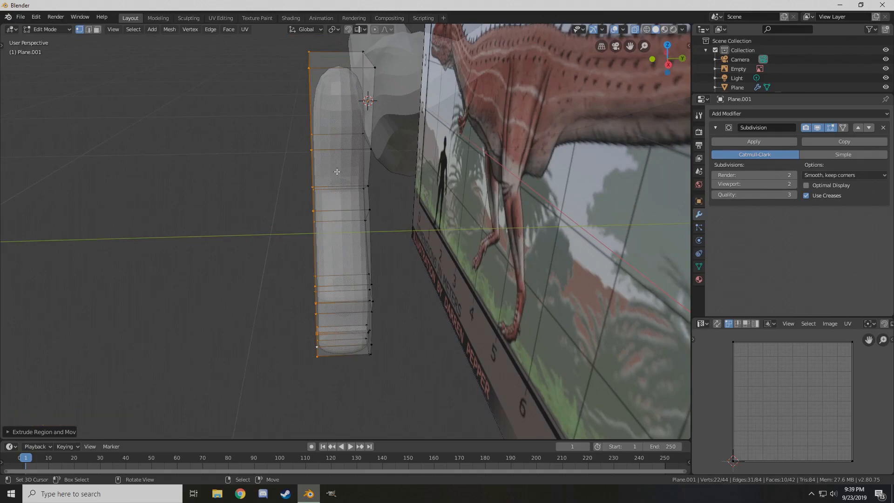
Move the extruded side of the leg along Y toward the other side to thin the leg
key(g)
key(y)
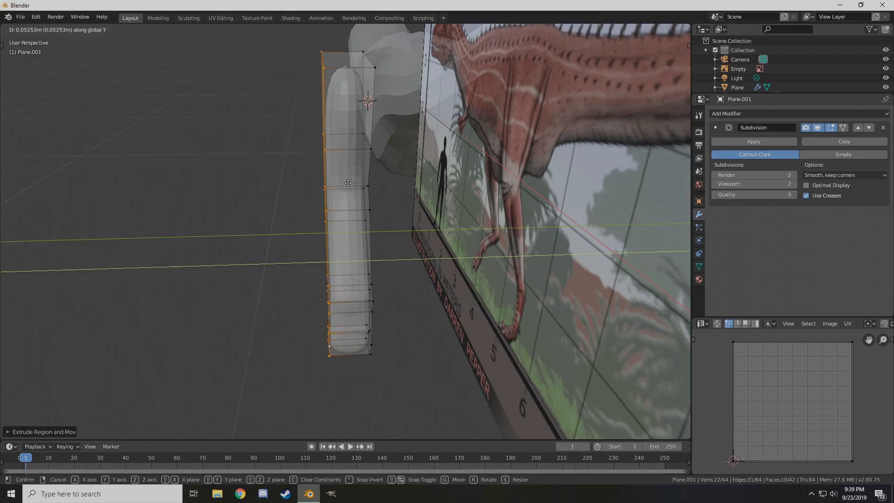
click(348, 183)
Reposition the whole leg object sideways in Object Mode so that it sits beside the body
scroll(349, 182, down, 2)
middle_drag(349, 181, 338, 204)
key(Tab)
middle_drag(338, 203, 492, 193)
middle_drag(438, 193, 354, 192)
key(g)
click(468, 228)
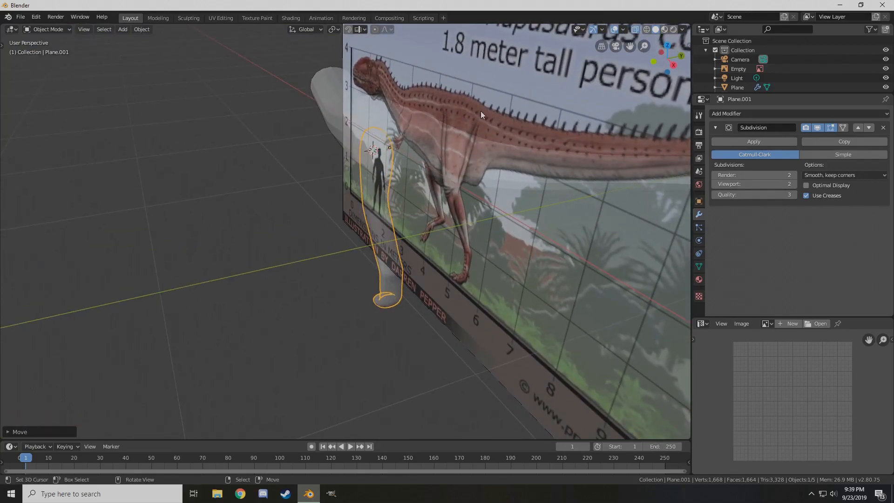
middle_drag(478, 108, 447, 93)
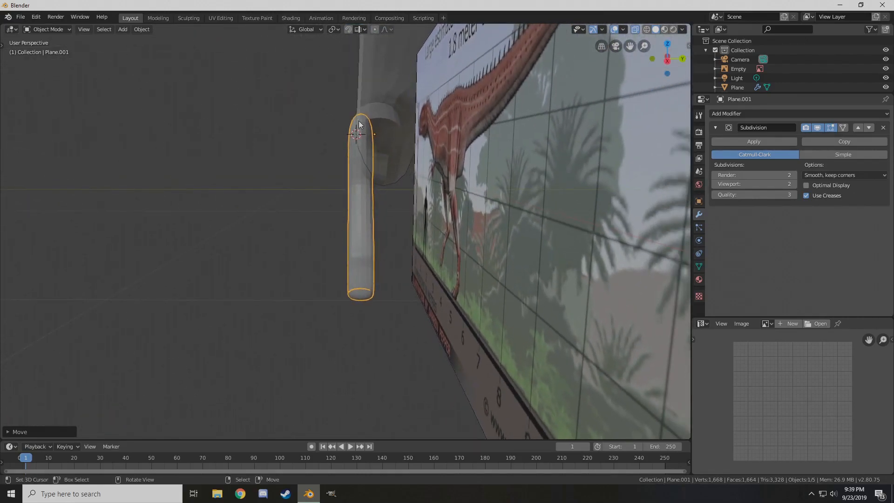
key(g)
click(366, 174)
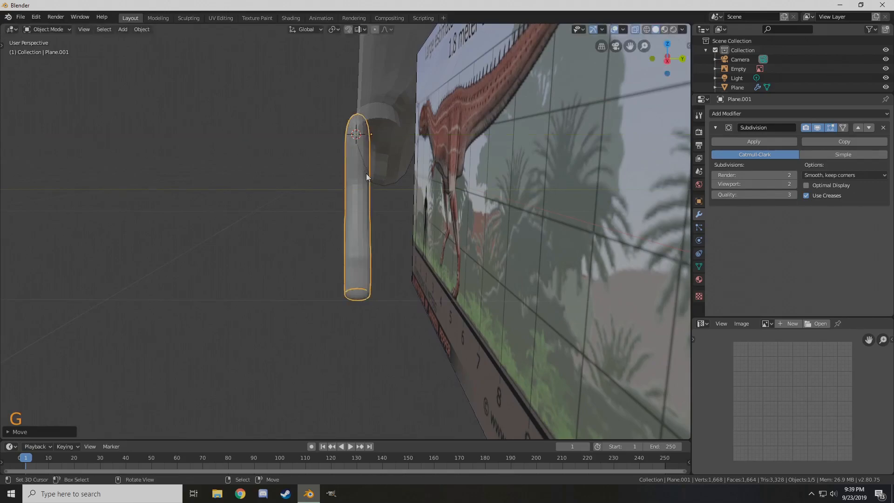
Place the 3D cursor on the dinosaur's head in the front view and add a new plane there
middle_drag(296, 156, 404, 229)
key(KP_1)
scroll(396, 176, up, 3)
click(404, 230)
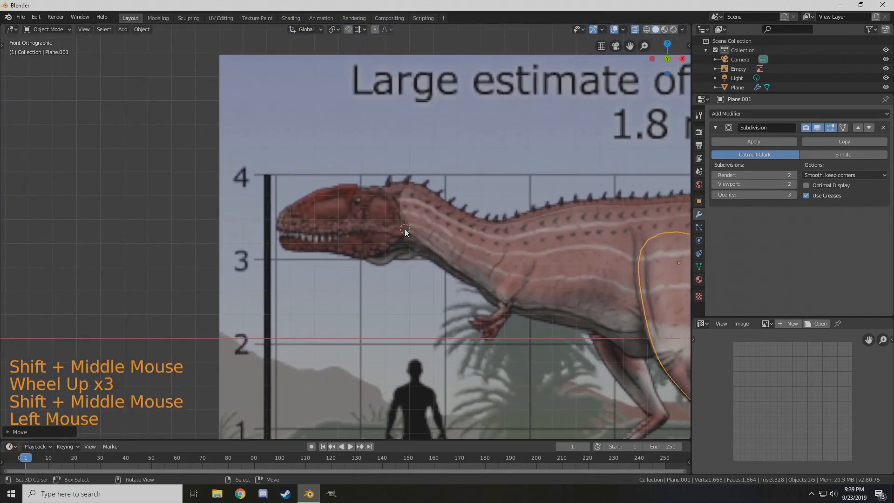
click(363, 217)
click(359, 220)
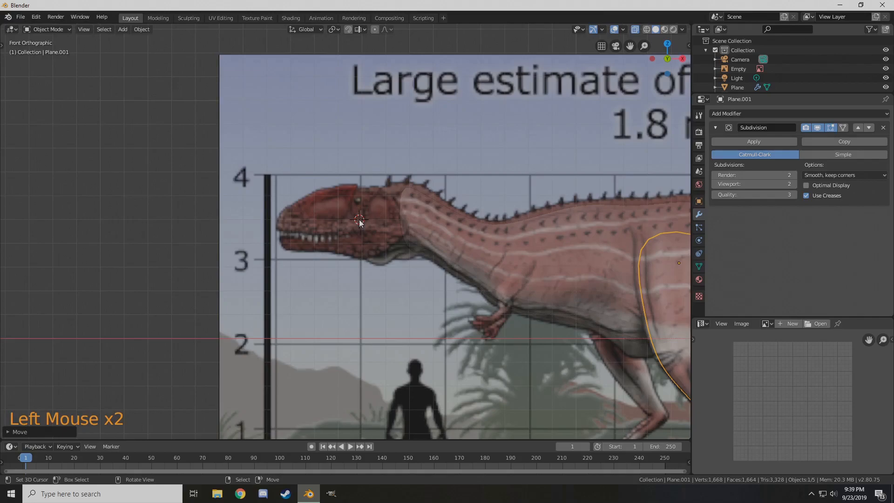
key(shift)
scroll(360, 223, down, 2)
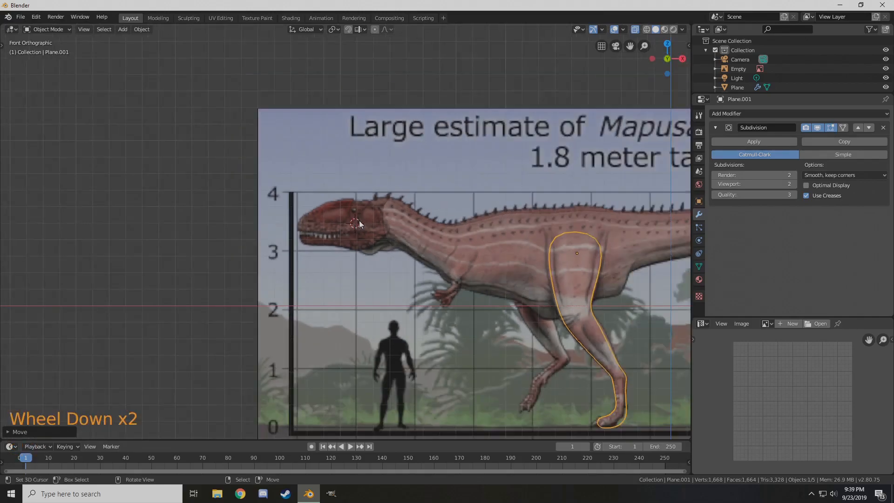
scroll(363, 227, up, 2)
key(shift+a)
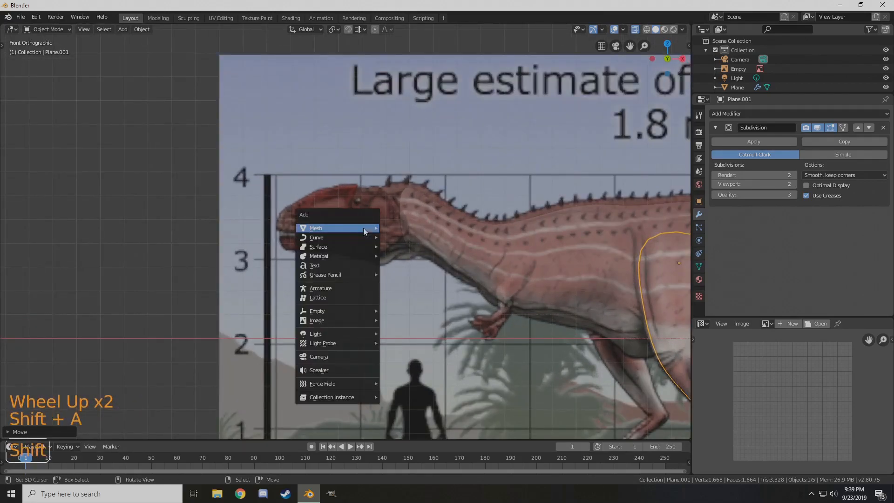
mouse_move(368, 227)
click(397, 228)
key(r)
key(x)
key(9)
key(Escape)
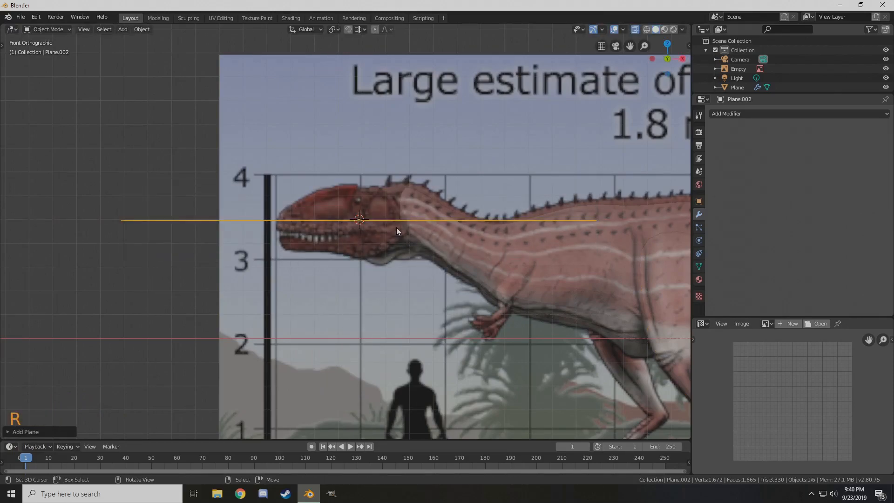
Rotate the new plane 90 degrees about the X axis so that it faces the front view
key(r)
key(x)
key(9)
key(0)
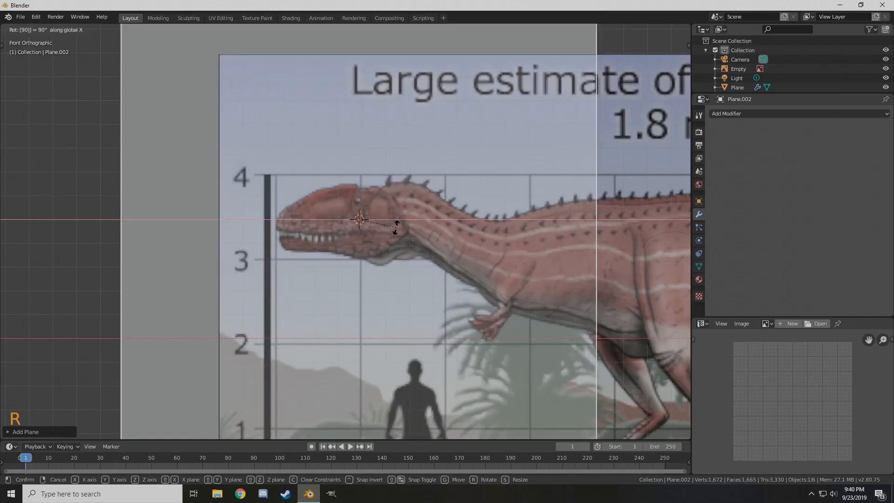
key(Return)
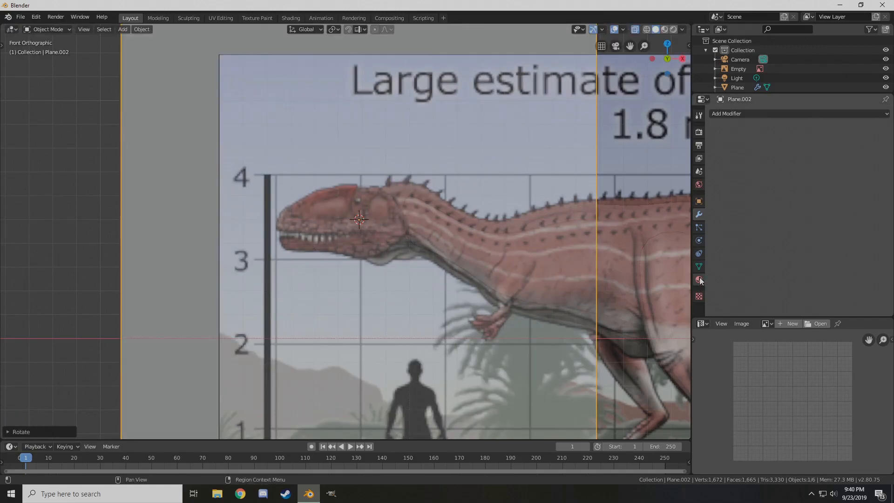
Add a Subdivision Surface modifier to the head plane and set its viewport subdivisions to 2
click(732, 113)
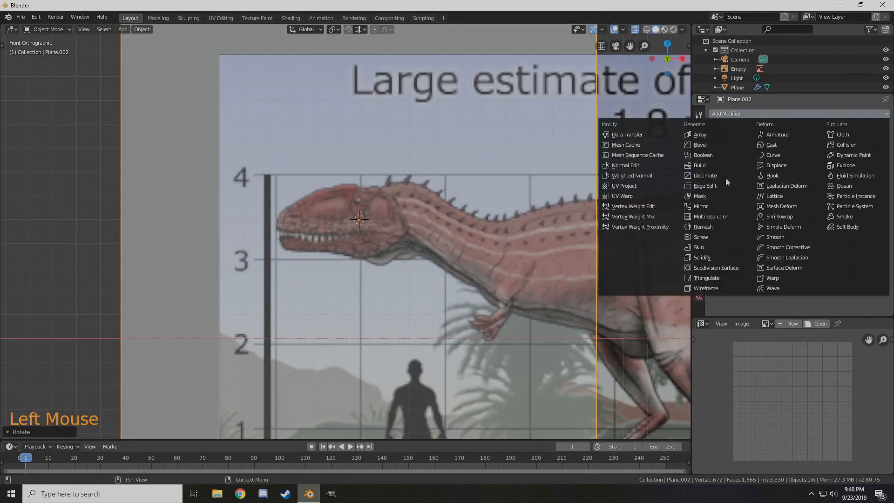
click(717, 268)
click(795, 183)
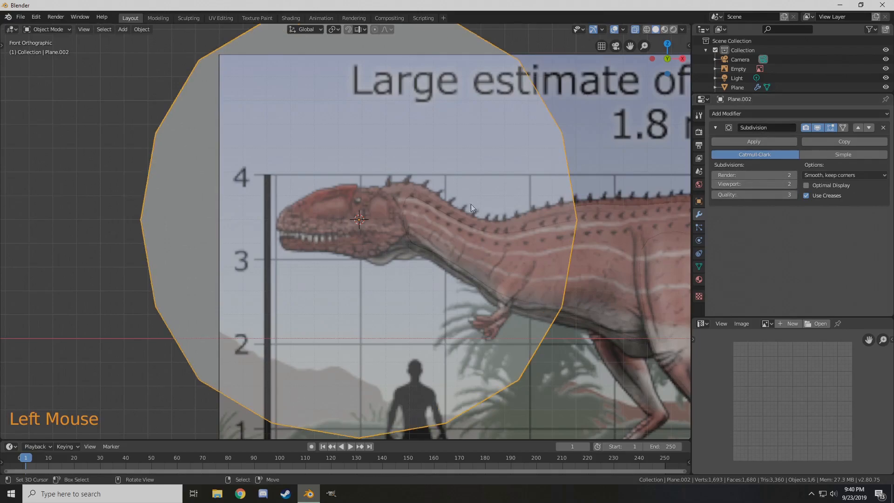
Scale the plane's mesh down in Edit Mode to cover the rear half of the head
key(Tab)
key(s)
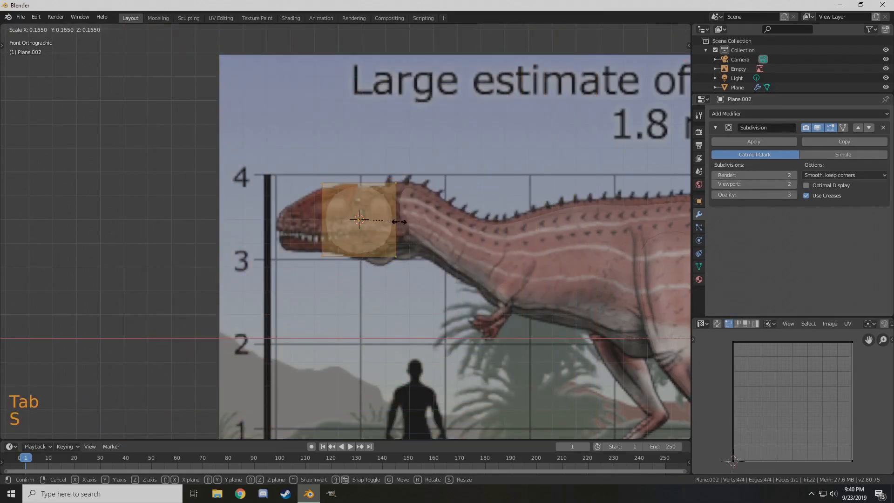
click(403, 224)
scroll(403, 224, up, 2)
shift+middle_drag(363, 209, 379, 218)
scroll(378, 218, up, 1)
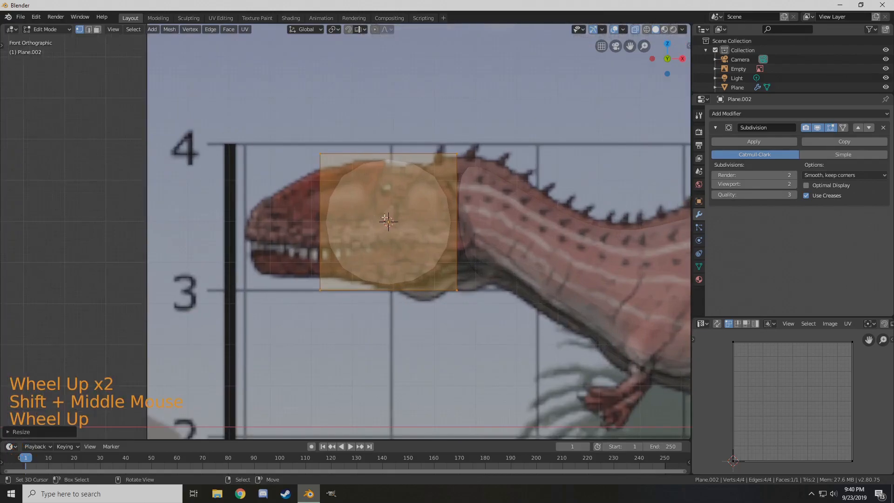
Extrude the head plane's front edge forward to the tip of the dinosaur's snout
right_click(301, 141)
shift+right_click(322, 288)
shift+right_click(324, 288)
right_click(326, 286)
shift+right_click(320, 154)
key(e)
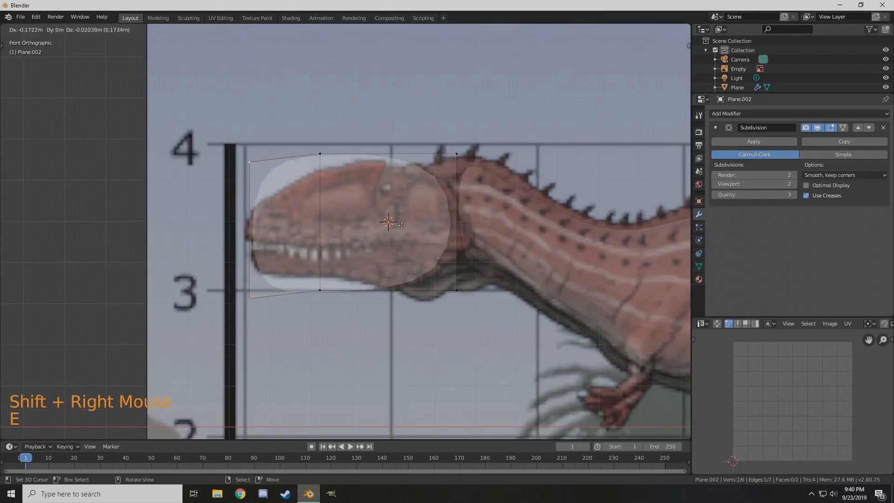
click(395, 226)
Reposition the upper and lower vertices of the snout section to follow the outline of the forehead, snout and lower jaw
right_drag(245, 160, 239, 205)
right_drag(322, 149, 321, 151)
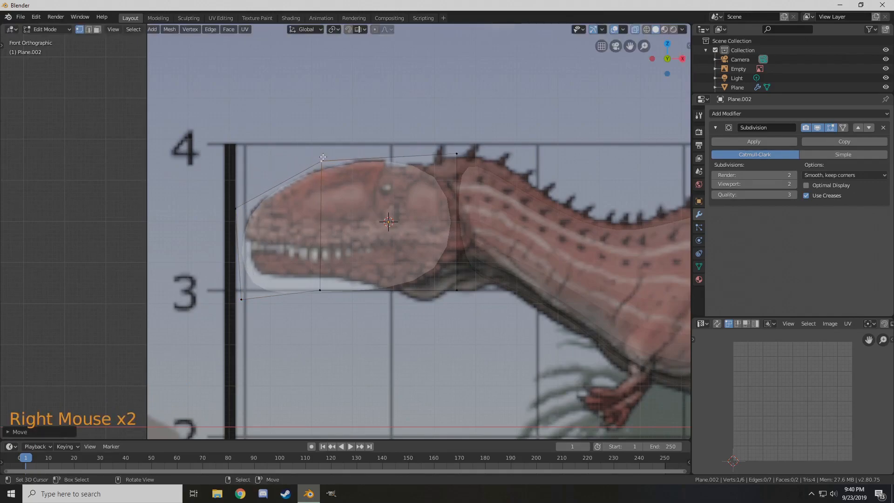
scroll(404, 245, down, 5)
shift+middle_drag(631, 235, 494, 205)
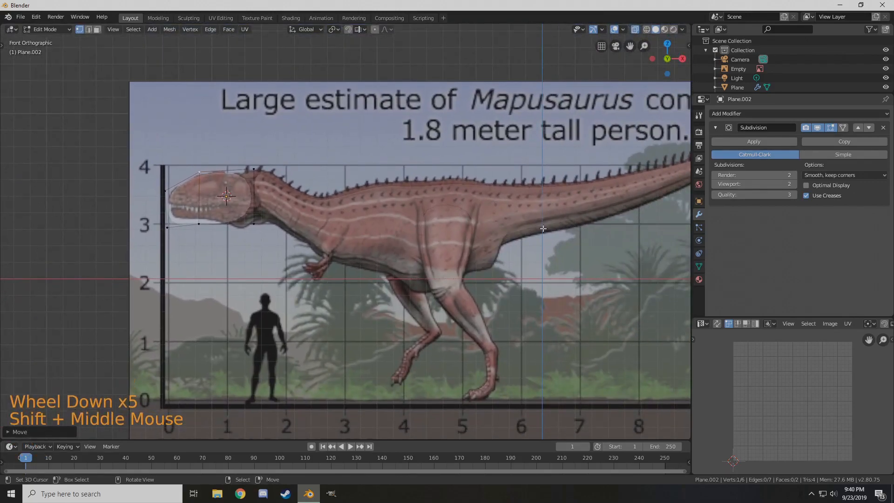
shift+middle_drag(233, 267, 433, 308)
scroll(312, 273, up, 4)
scroll(415, 303, up, 2)
scroll(401, 300, down, 1)
right_click(351, 289)
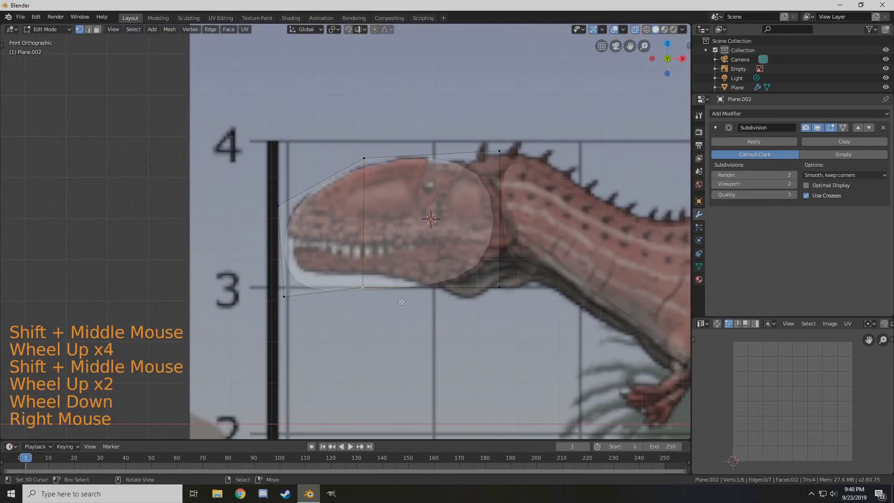
key(g)
right_click(401, 281)
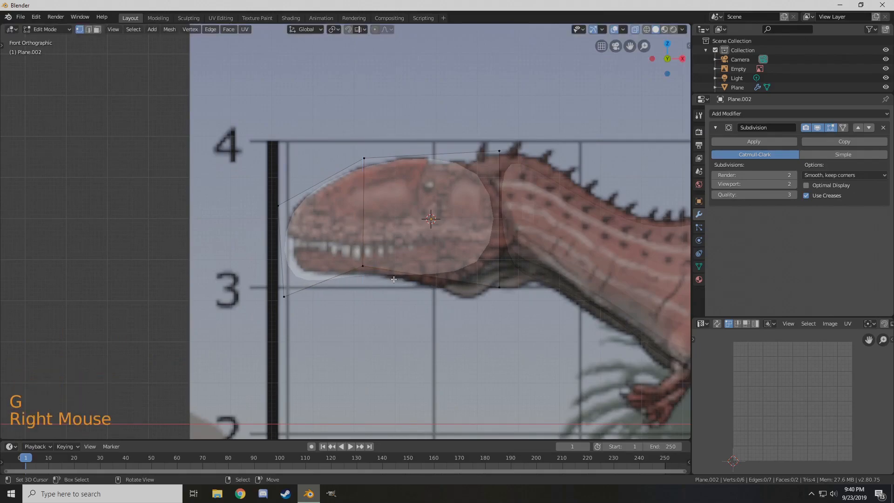
mouse_move(293, 297)
right_down()
mouse_move(300, 280)
mouse_move(304, 285)
right_up()
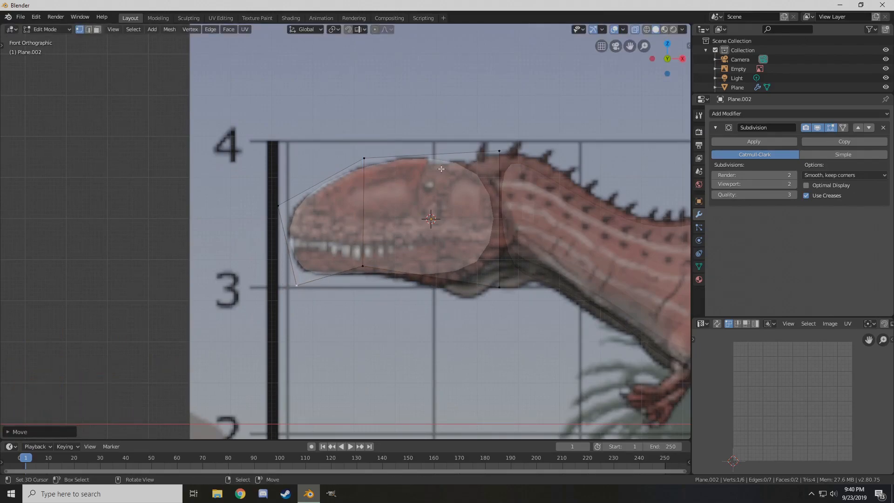
Adjust the rear corner vertices and the lower middle vertex so the head shape meets the neck and jaw line
right_drag(497, 287, 503, 308)
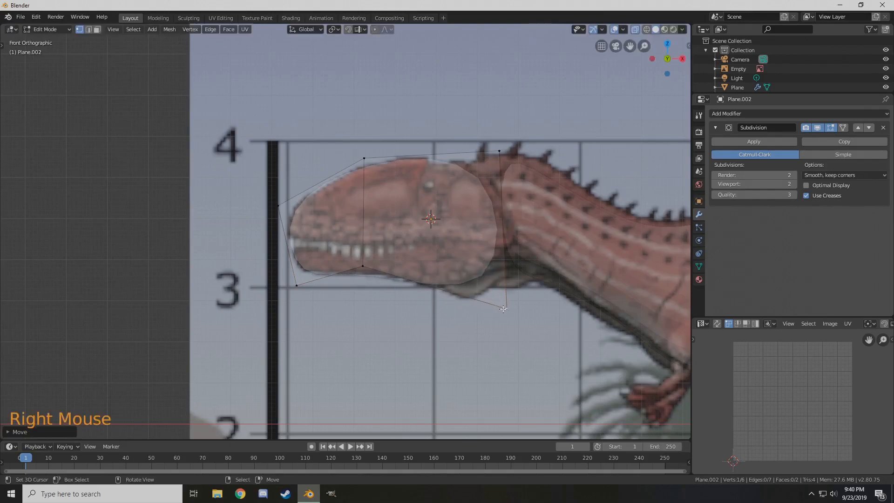
right_drag(504, 148, 488, 149)
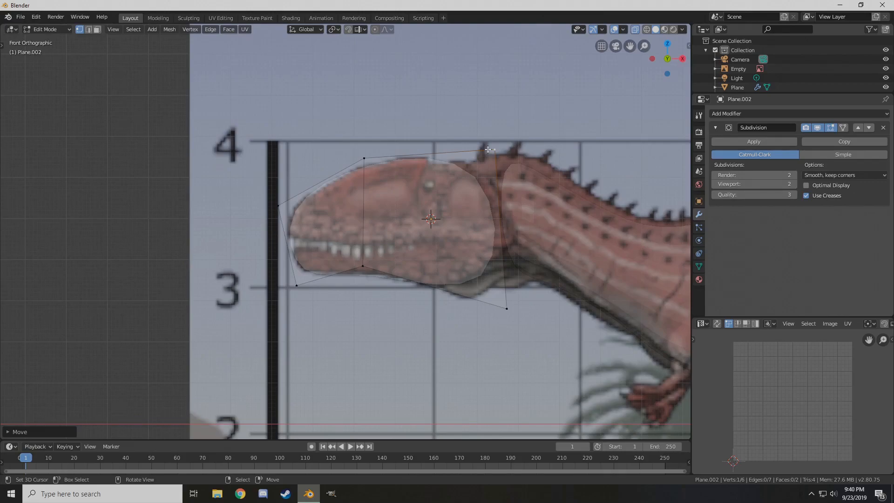
right_drag(349, 268, 347, 264)
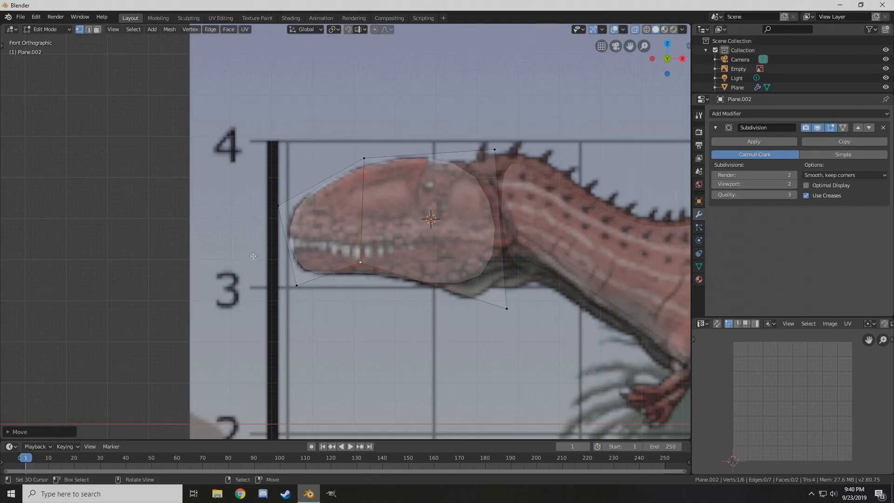
right_drag(487, 296, 514, 303)
right_drag(496, 151, 507, 151)
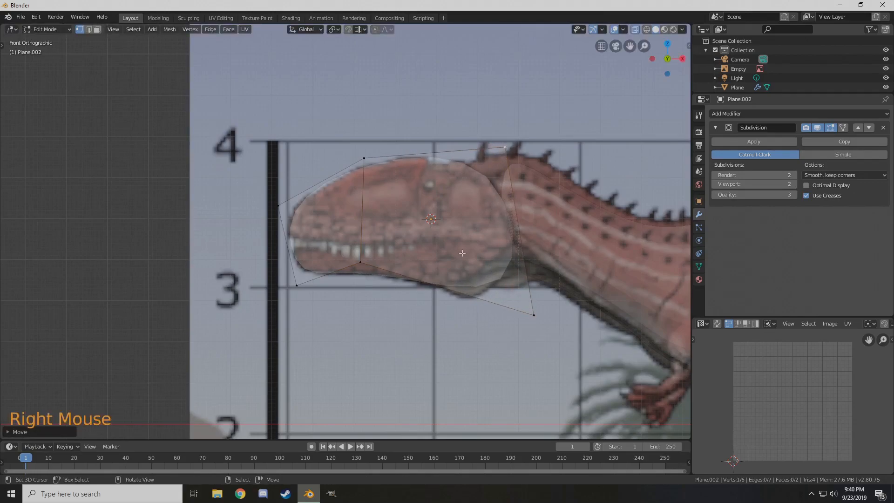
right_click(520, 184)
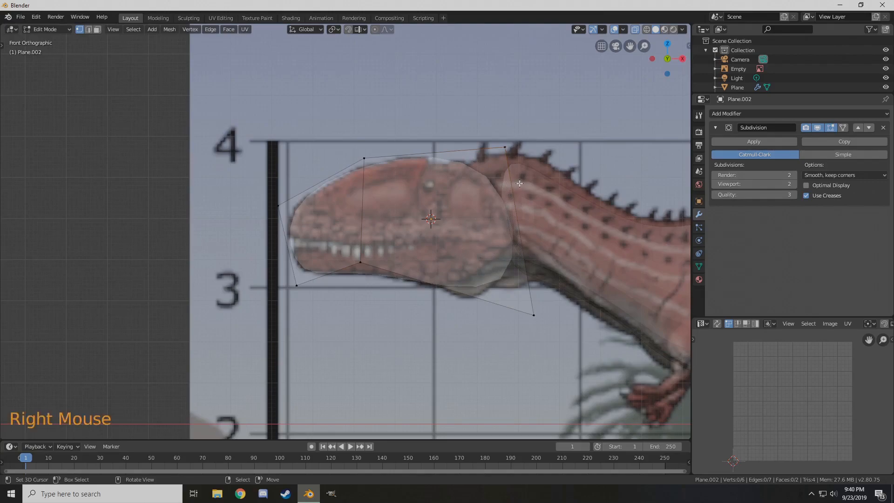
Edit the body mesh and move the two upper vertices at the front of the neck forward so the neck overlaps the head
key(Tab)
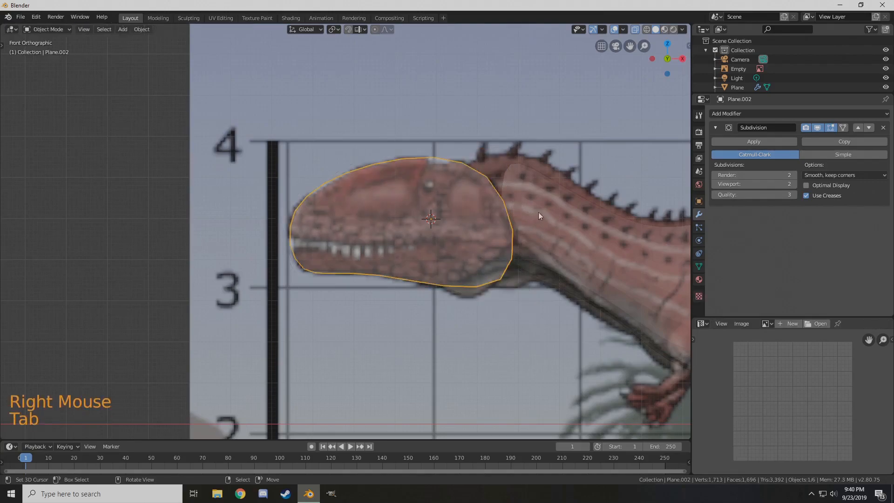
right_click(568, 210)
right_click(568, 208)
key(Tab)
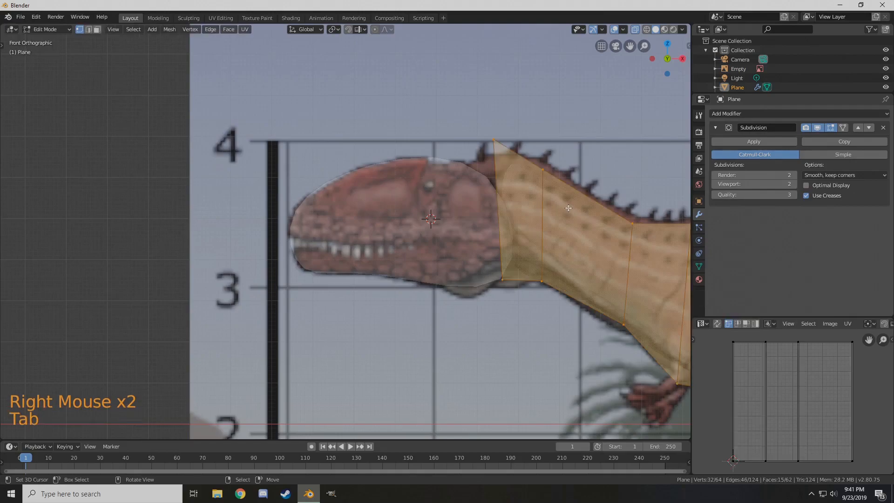
right_click(503, 140)
middle_drag(464, 159, 464, 186)
key(KP_5)
shift+right_click(485, 132)
key(KP_1)
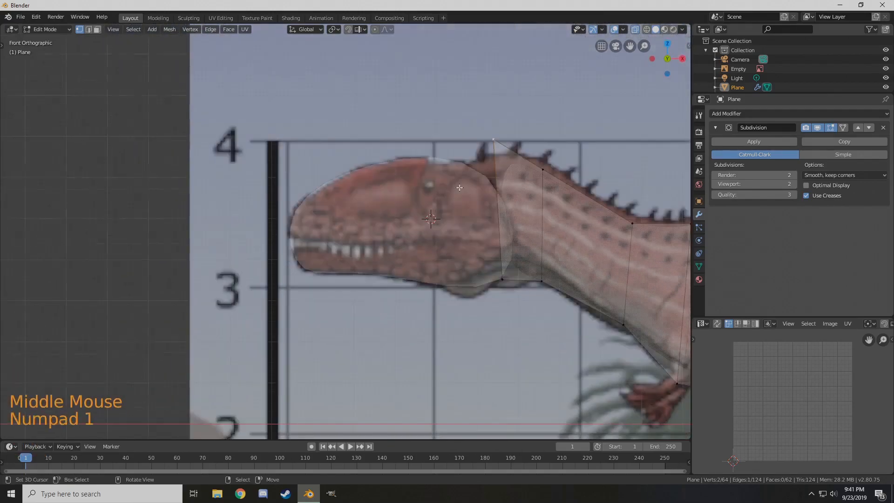
key(g)
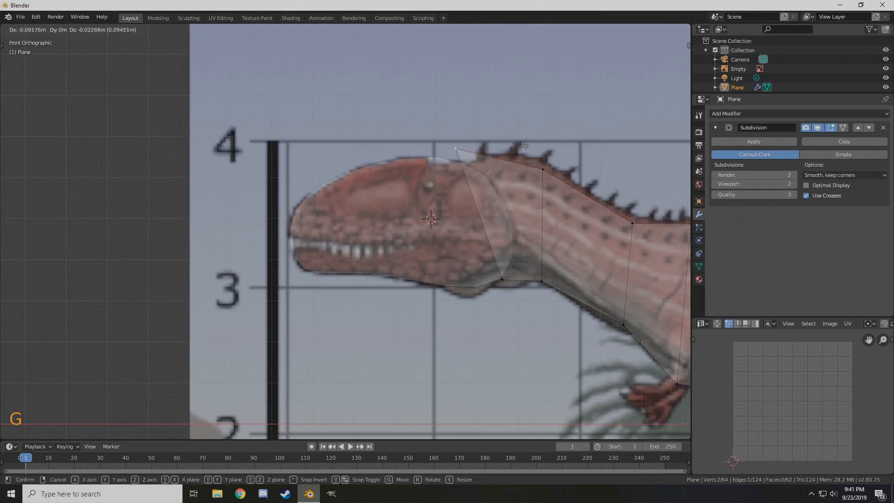
click(512, 135)
key(Tab)
Extrude the whole flat head mesh about 0.4 m along its normal to give the head thickness
middle_drag(523, 192, 492, 196)
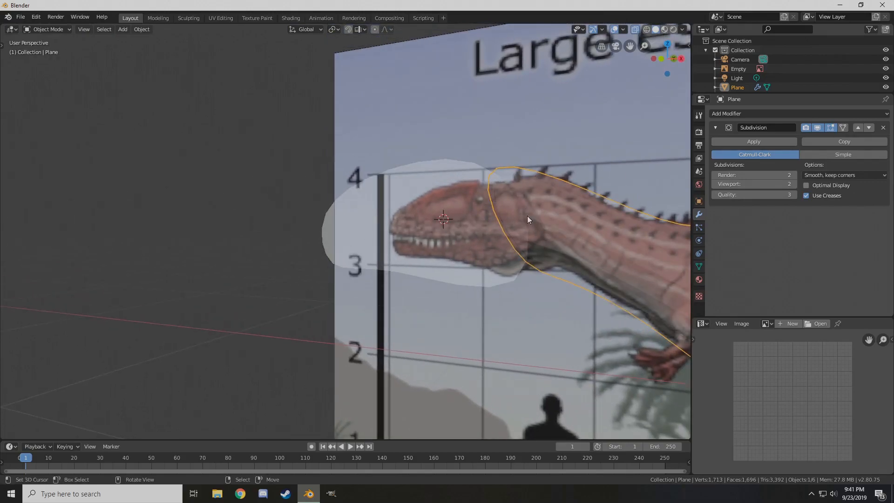
key(KP_1)
scroll(383, 218, down, 4)
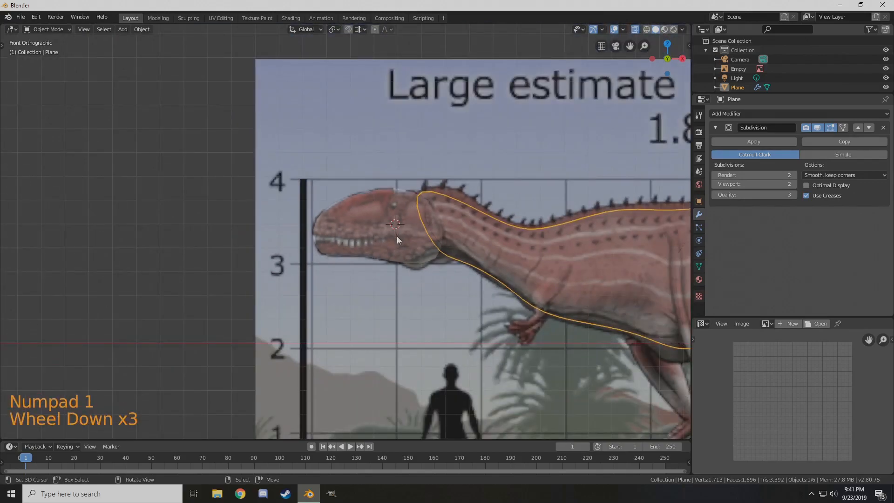
right_click(410, 244)
middle_drag(410, 243, 418, 279)
key(Tab)
shift+middle_drag(373, 261, 371, 247)
key(a)
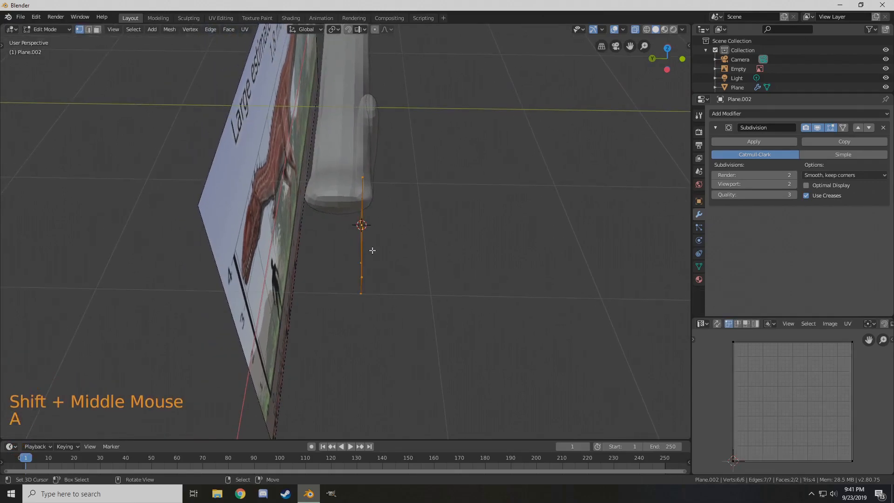
key(e)
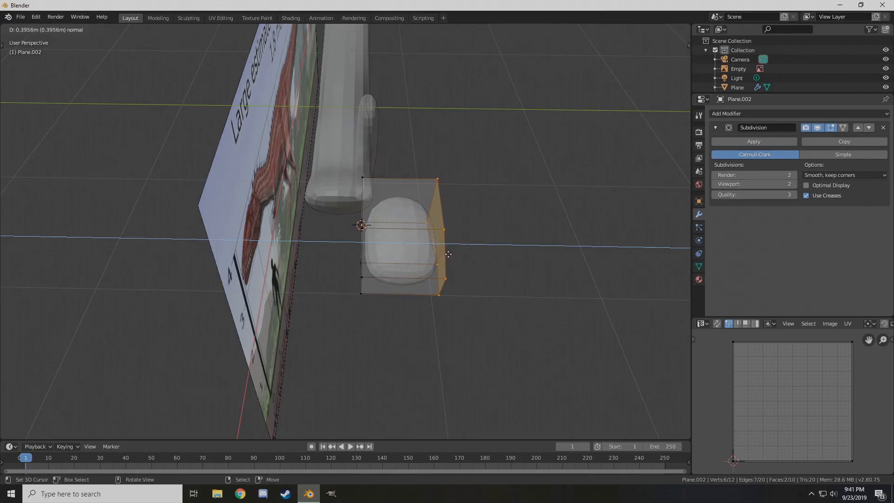
click(443, 253)
key(Tab)
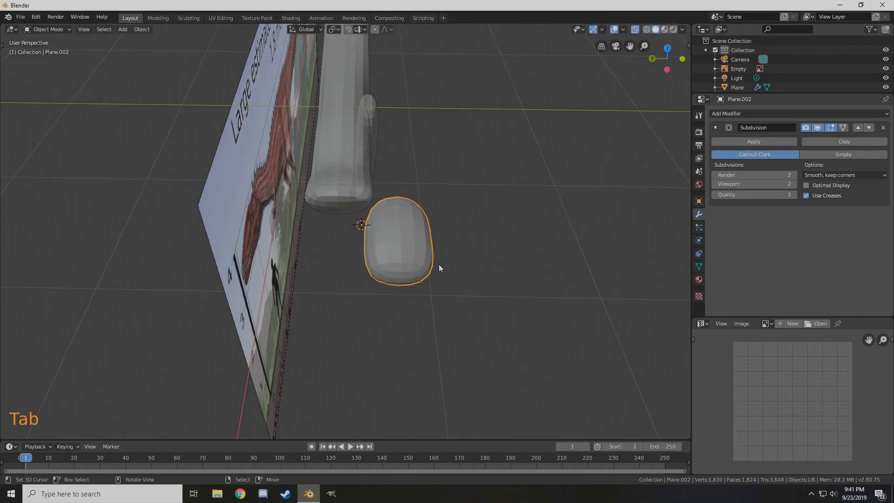
Move the head object about 0.33 m along the global Y axis to line it up with the neck
key(g)
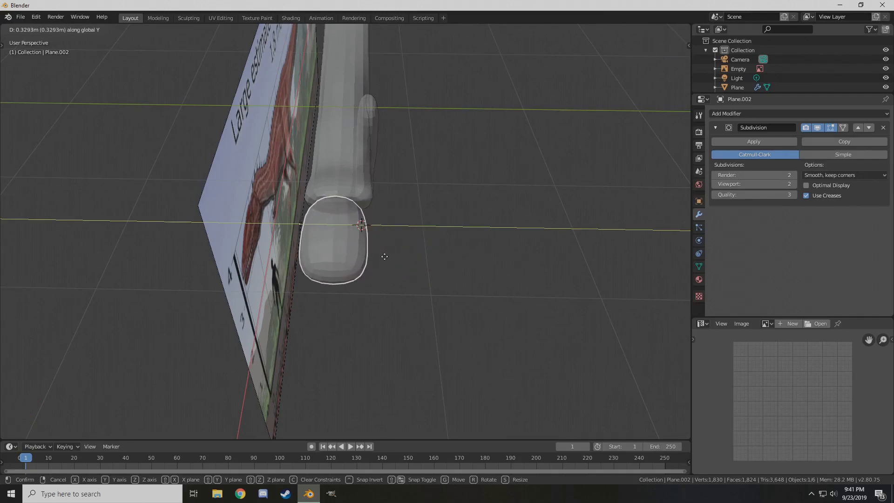
click(386, 256)
scroll(406, 281, down, 2)
middle_drag(405, 282, 356, 228)
scroll(355, 247, up, 2)
Place the 3D cursor on the dinosaur's upper arm in the front view and add a new plane there
key(KP_1)
scroll(355, 247, down, 3)
scroll(356, 247, up, 3)
scroll(364, 201, up, 3)
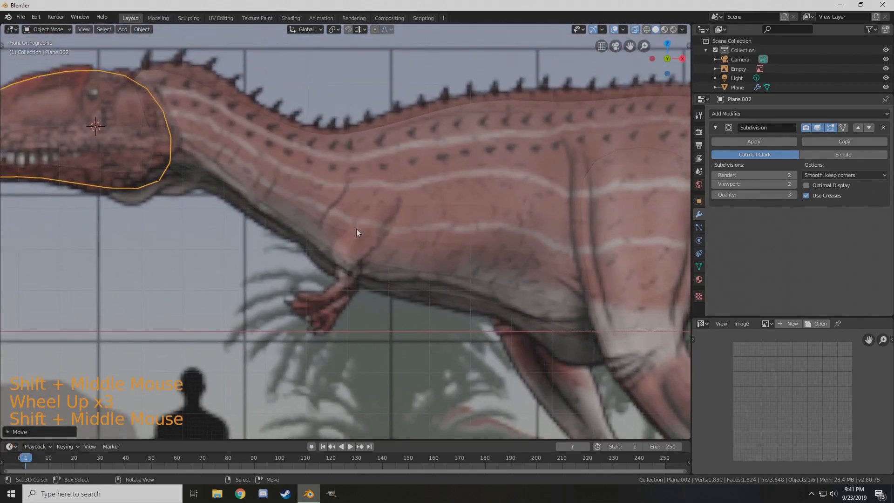
click(357, 219)
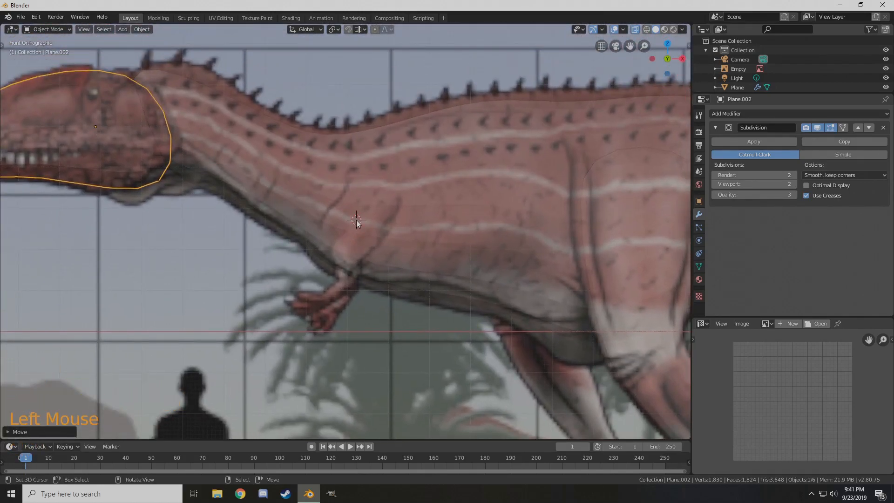
key(shift+a)
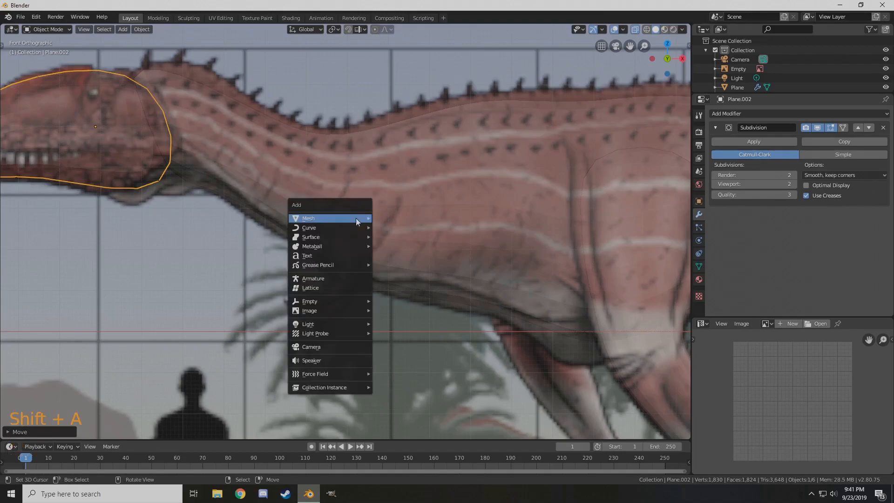
mouse_move(356, 218)
click(389, 217)
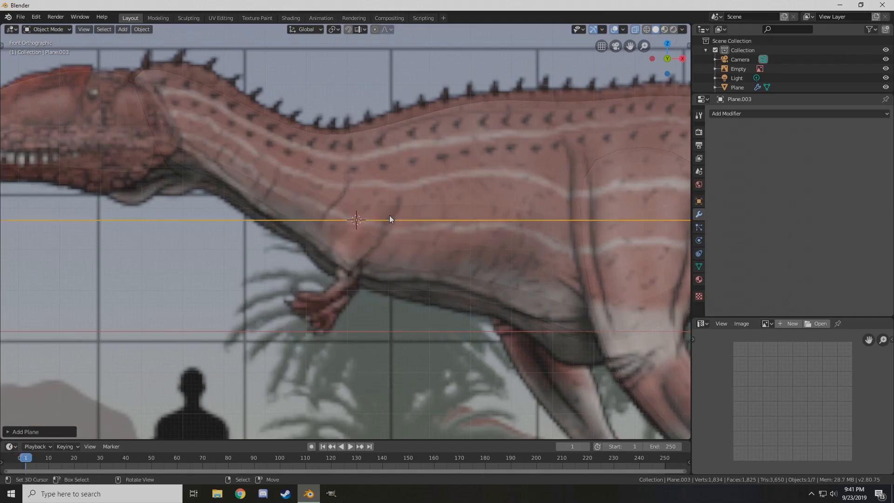
Rotate the arm plane 90 degrees about the X axis
key(r)
key(x)
key(9)
key(0)
key(Return)
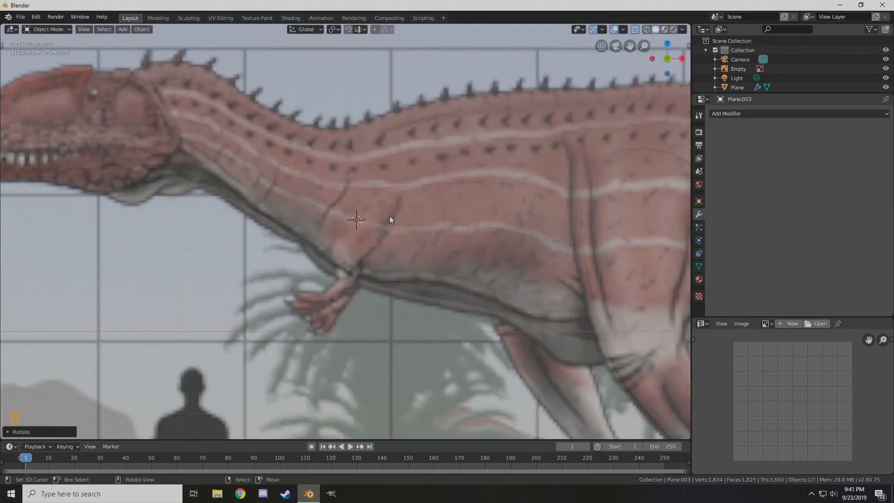
Add a Subdivision Surface modifier to the arm plane and set its viewport subdivisions to 2
click(746, 114)
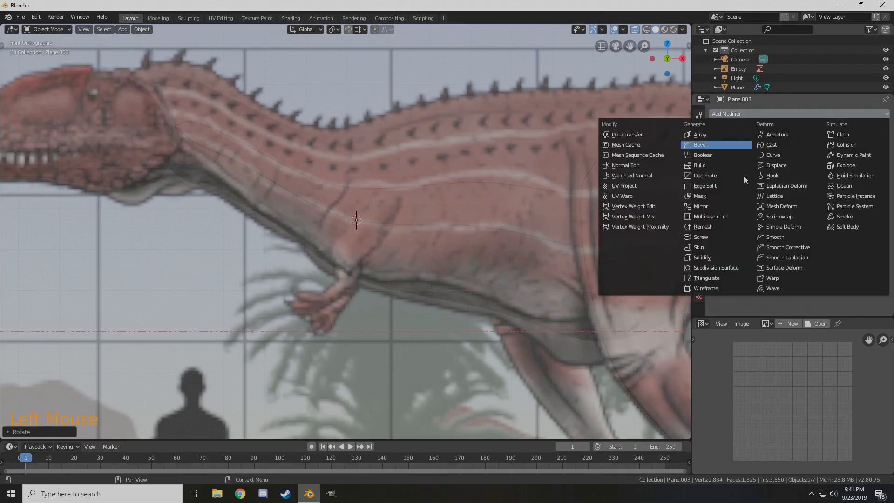
click(719, 268)
scroll(652, 233, down, 2)
click(792, 184)
Scale the arm plane's mesh down in Edit Mode to about the width of the upper arm
key(s)
key(Tab)
key(s)
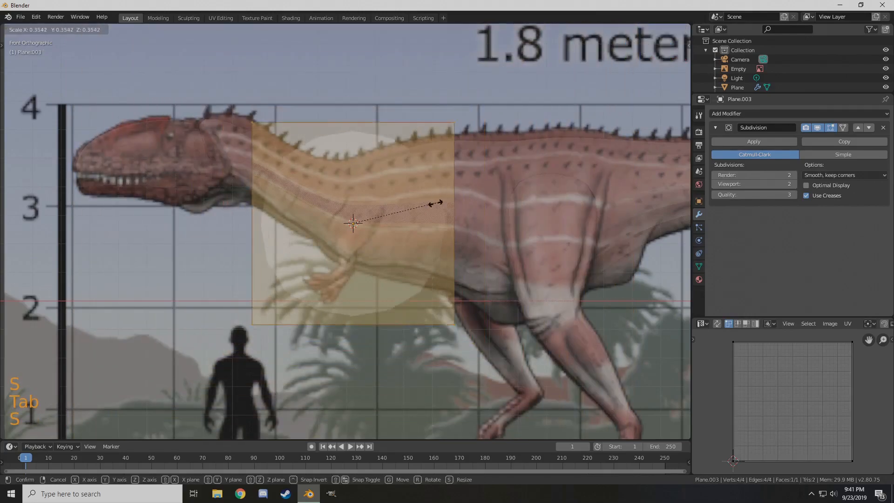
click(365, 225)
scroll(366, 224, up, 3)
shift+middle_drag(335, 207, 329, 229)
scroll(329, 229, up, 2)
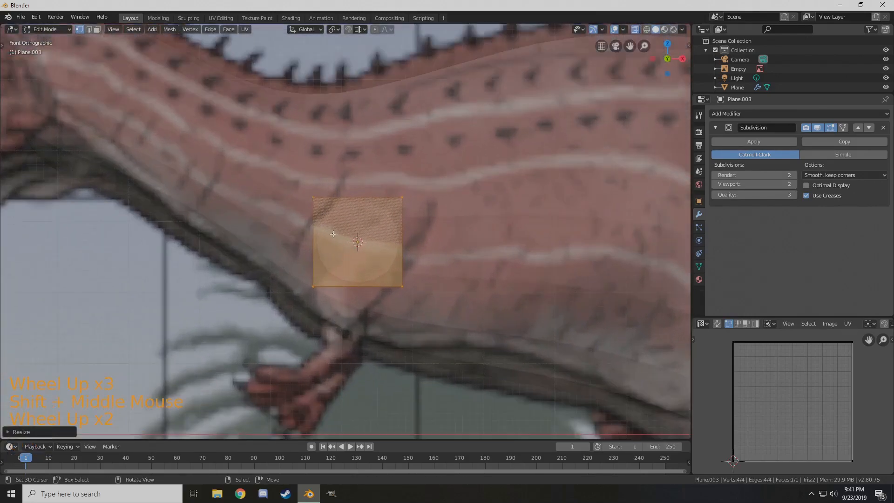
Fit the small plane onto the shoulder, shrinking it slightly and tilting it to follow the direction of the upper arm
key(g)
click(363, 198)
shift+middle_drag(486, 289, 495, 269)
key(s)
click(484, 269)
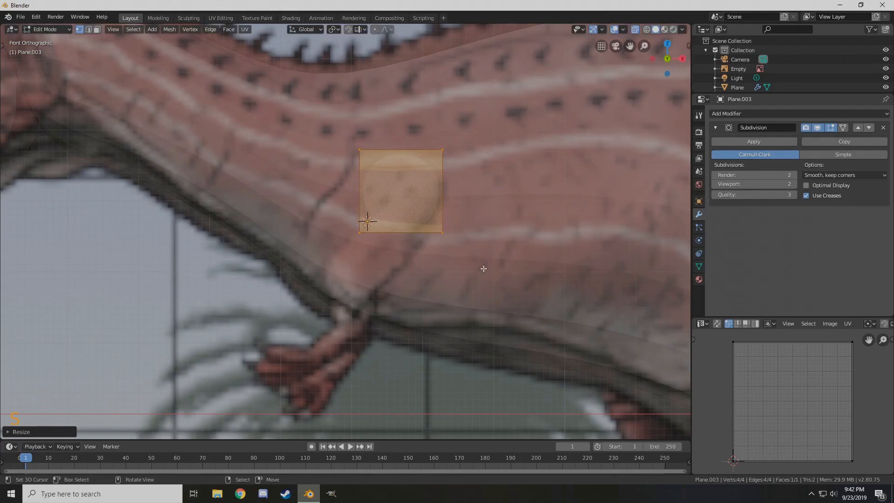
key(r)
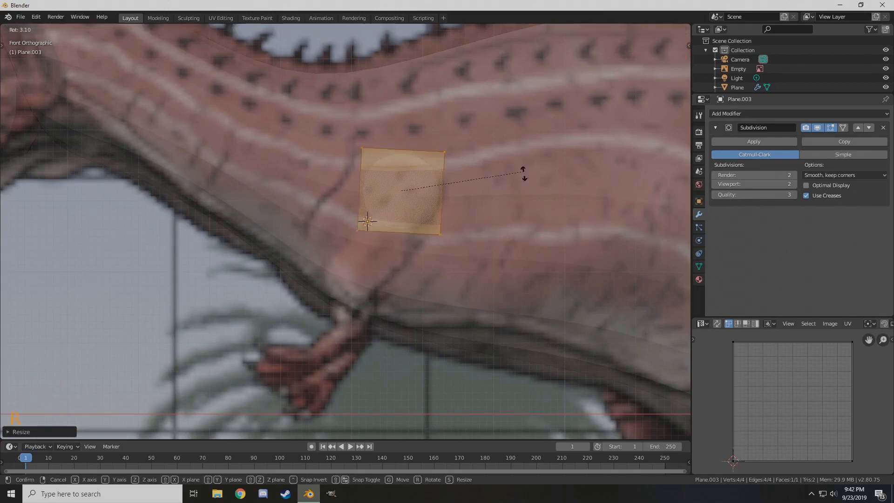
click(522, 205)
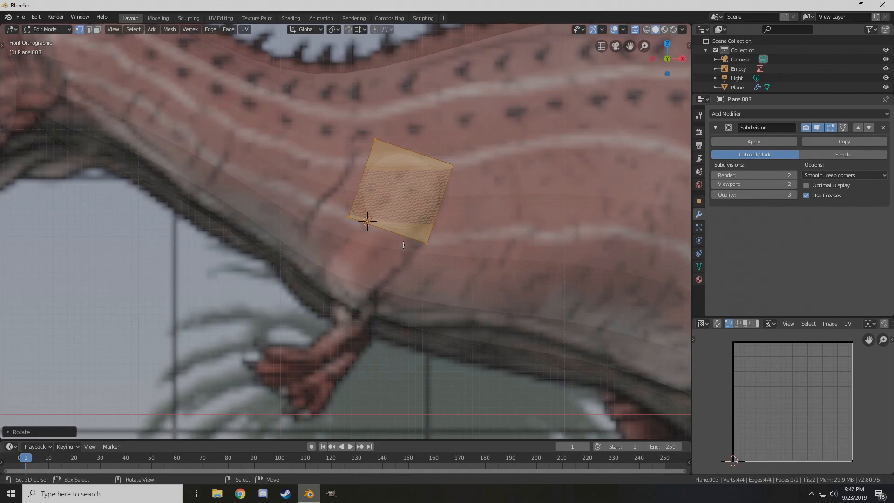
Extrude the plane's lower edge down the upper arm to the elbow and narrow the new edge
right_click(427, 243)
shift+right_click(349, 217)
key(e)
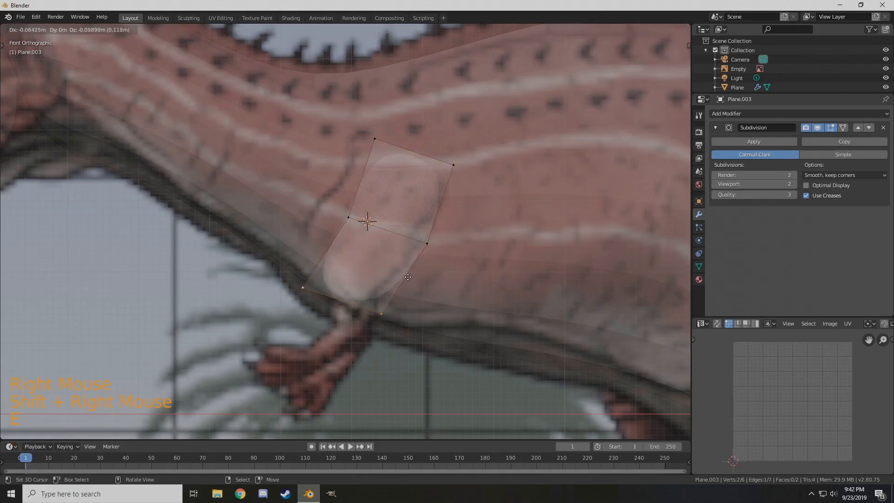
key(s)
click(422, 282)
Scale the upper arm's middle edge and nudge the individual vertices to match the arm's outline
right_click(427, 243)
shift+right_click(349, 217)
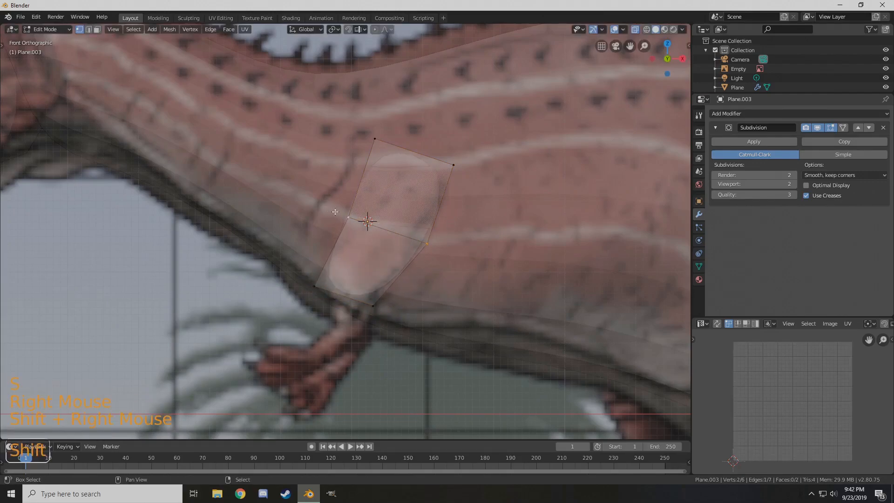
key(s)
click(471, 262)
right_drag(416, 239, 419, 244)
right_drag(450, 164, 456, 171)
right_drag(364, 139, 366, 148)
right_drag(361, 223, 362, 224)
right_drag(316, 276, 325, 284)
Extrude the arm's lower edge from the elbow down the forearm and fit the elbow and forearm vertices to the reference outline
shift+right_click(376, 306)
shift+middle_drag(365, 294, 405, 201)
scroll(413, 195, up, 2)
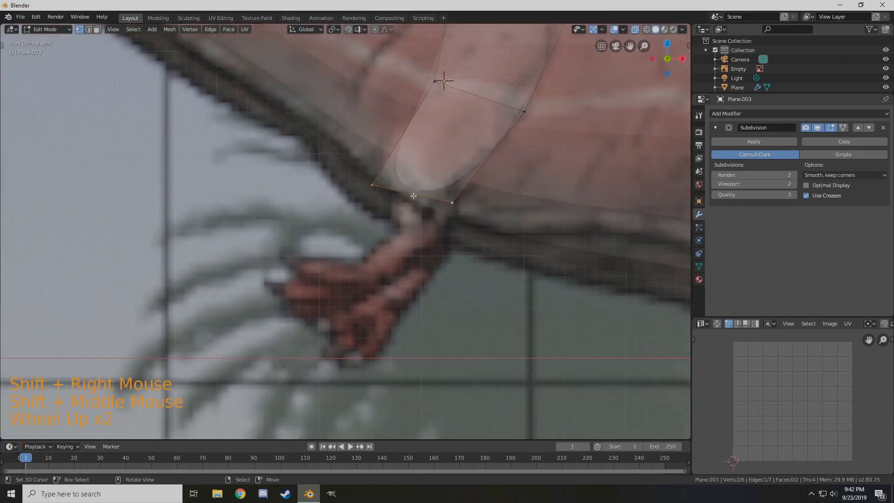
key(e)
right_drag(372, 185, 390, 191)
right_drag(452, 203, 440, 199)
right_drag(453, 263, 445, 286)
Nudge the rear middle vertex of the upper arm down slightly, clear the selection and leave Edit Mode
scroll(501, 144, down, 2)
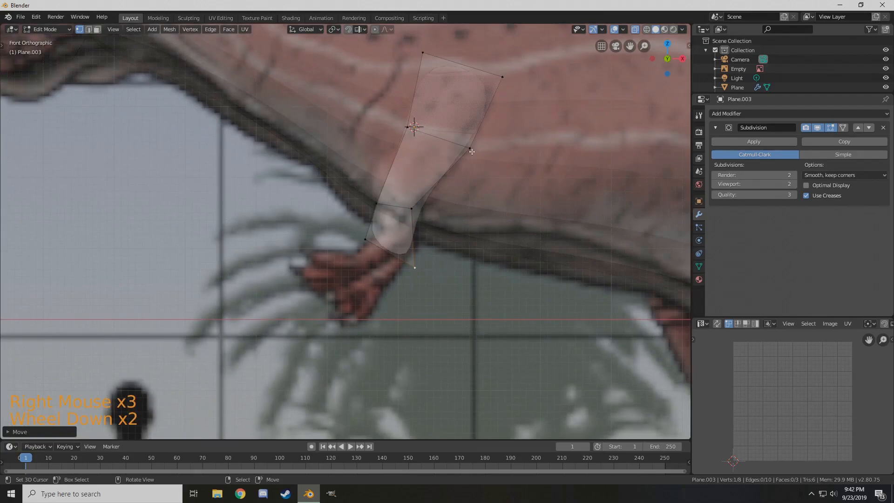
right_drag(467, 155, 466, 164)
key(a)
key(a)
key(a)
key(a)
key(a)
key(a)
key(a)
key(a)
key(Tab)
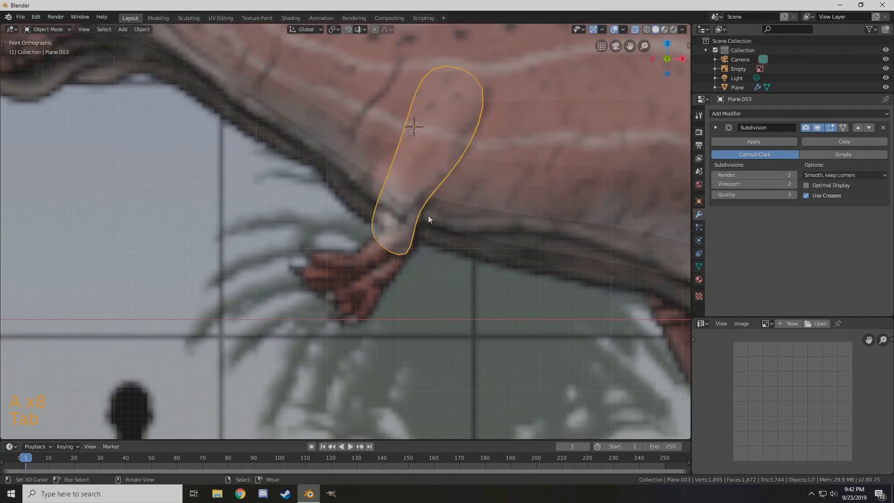
scroll(409, 251, down, 2)
scroll(409, 252, down, 2)
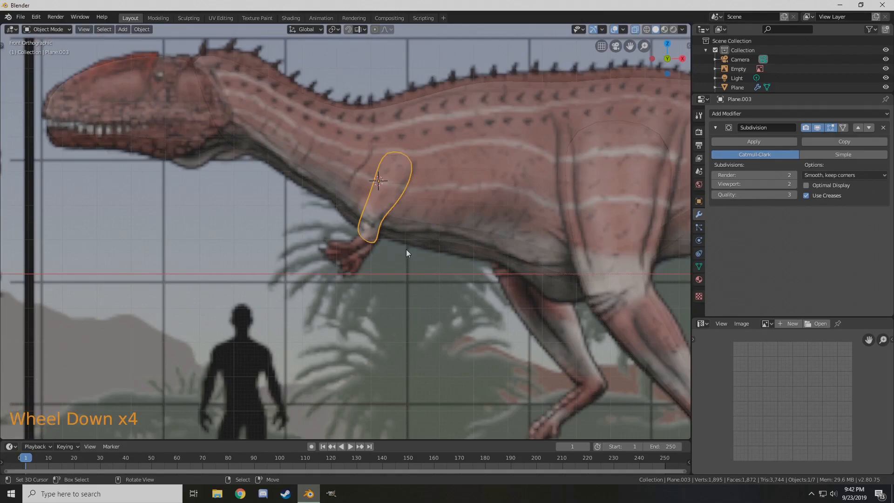
Select the dinosaur's body mesh and enter Edit Mode on it
scroll(452, 225, up, 2)
shift+middle_drag(511, 139, 406, 231)
right_click(451, 226)
scroll(451, 226, down, 5)
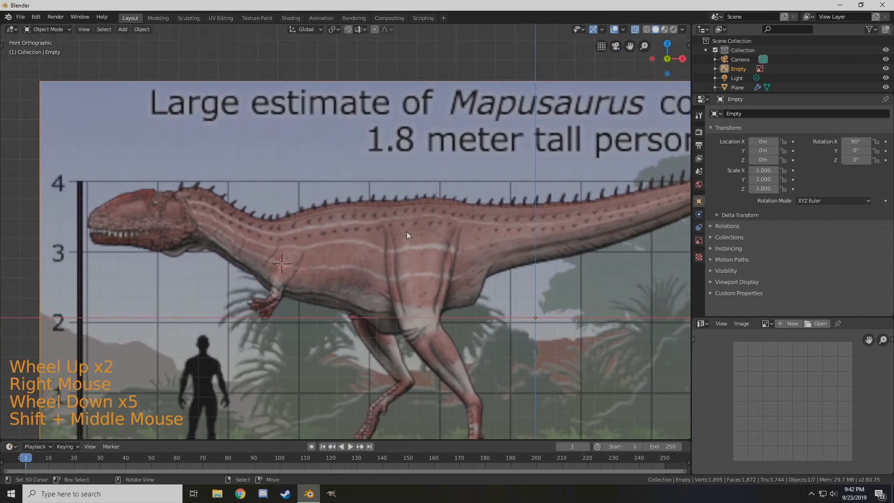
right_click(395, 213)
key(Tab)
scroll(395, 208, up, 2)
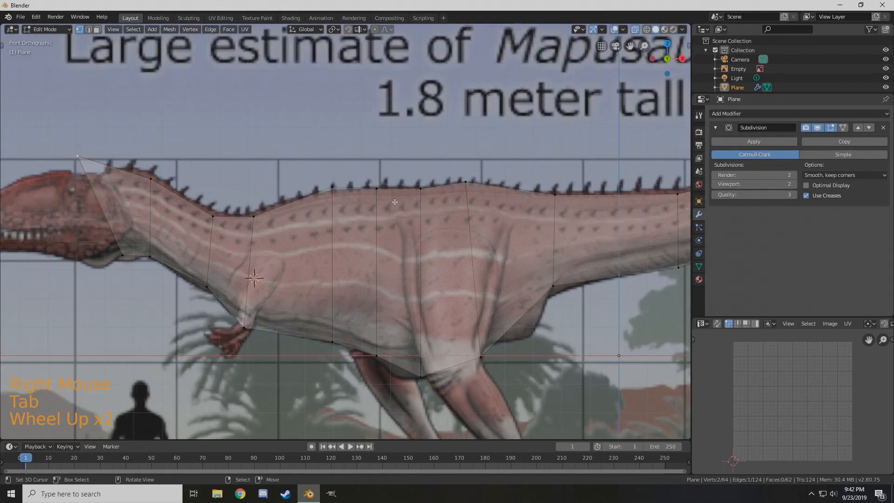
key(Tab)
key(Tab)
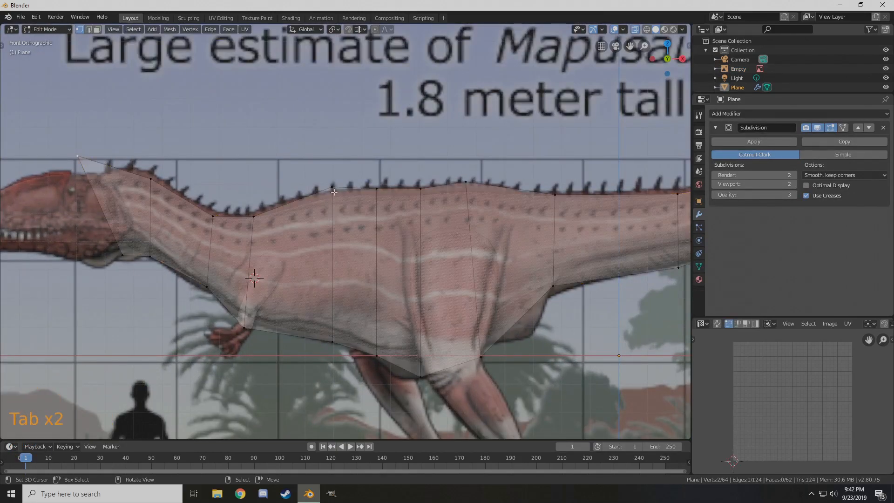
right_click(332, 186)
shift+right_click(377, 188)
shift+right_click(421, 189)
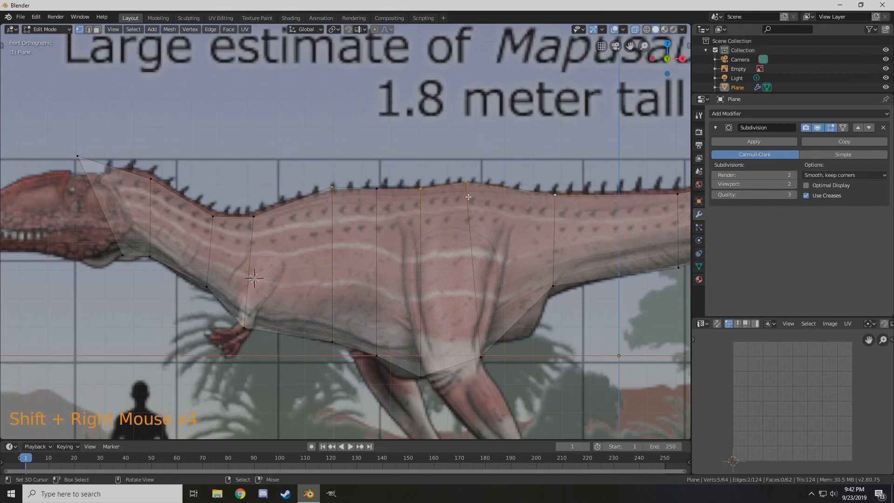
shift+right_click(556, 194)
scroll(562, 184, up, 1)
scroll(589, 180, down, 2)
middle_drag(589, 181, 509, 188)
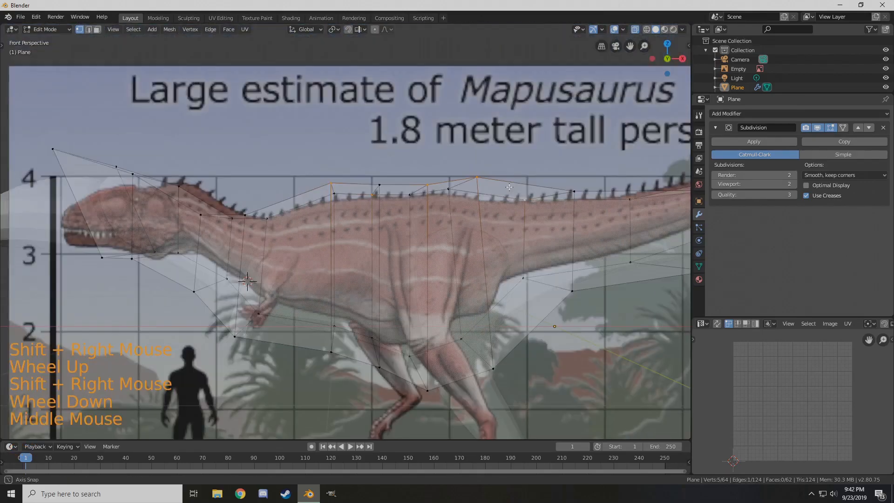
key(a)
key(a)
key(a)
Circle-select the vertices along the top of the back, raise them about 0.034 m along Z and clear the selection
key(c)
drag(477, 178, 343, 185)
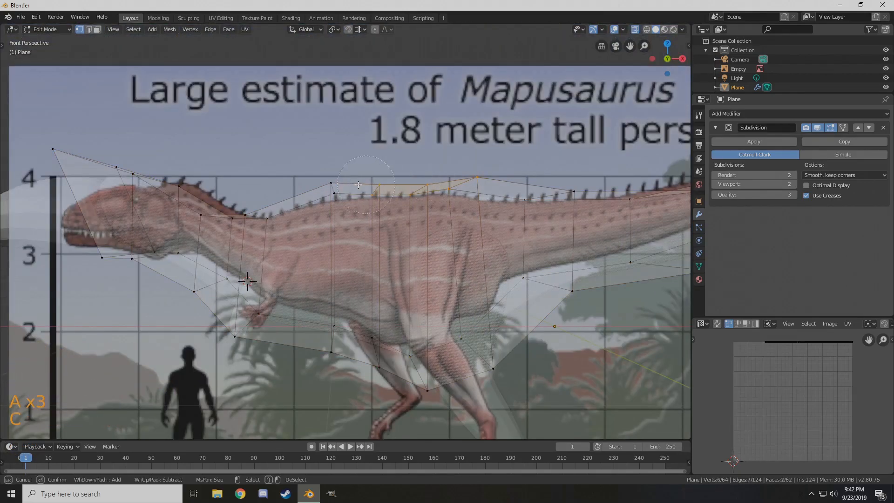
key(KP_1)
key(g)
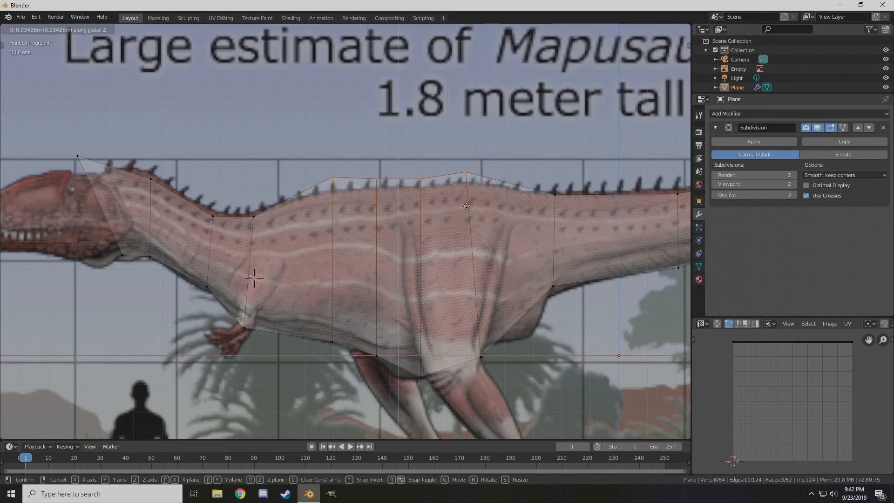
click(253, 200)
key(a)
key(a)
key(a)
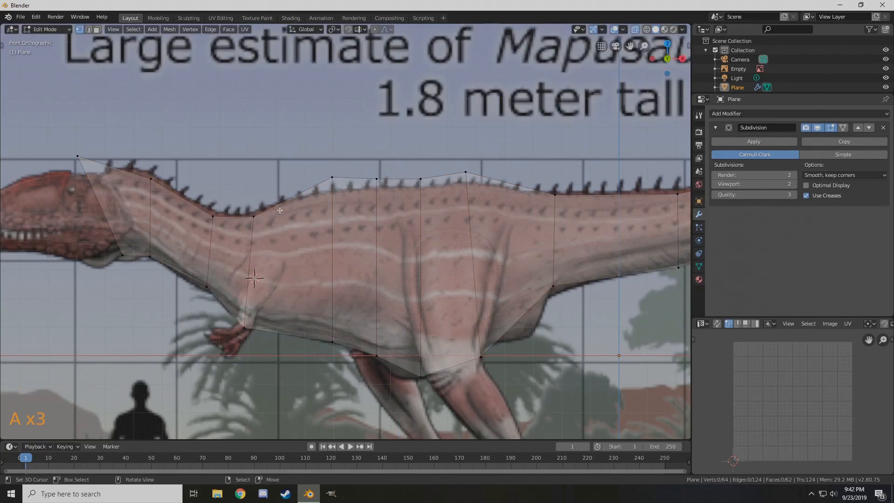
Leave Edit Mode on the body and deselect all objects
key(Tab)
middle_drag(284, 210, 315, 205)
key(a)
key(a)
key(a)
scroll(387, 242, down, 1)
scroll(372, 232, down, 1)
scroll(351, 228, down, 2)
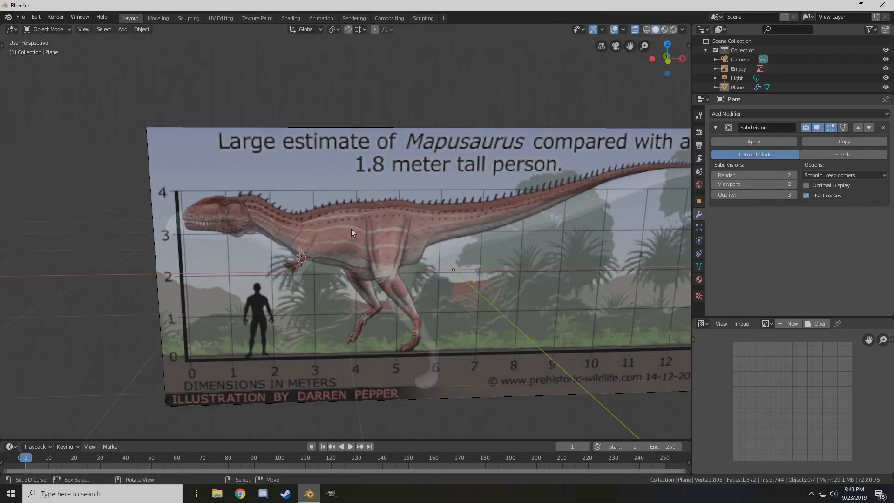
Examine the shape of the feet and claws in the reference image from the front
key(KP_1)
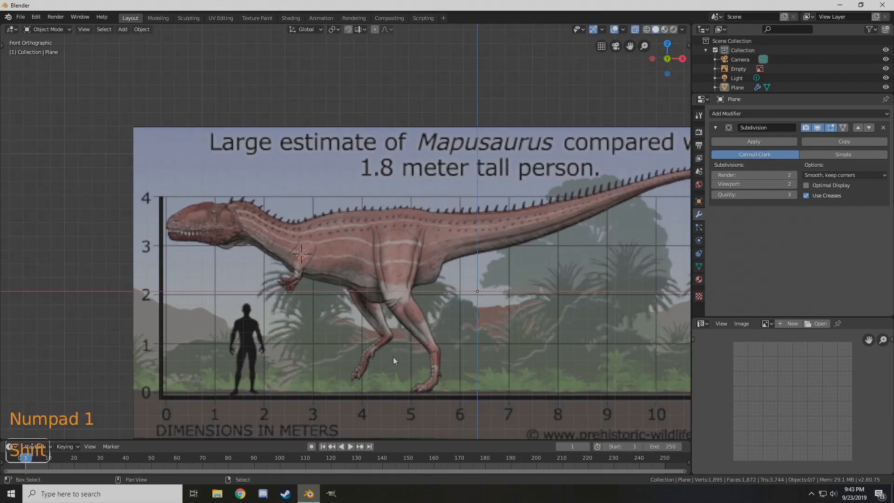
shift+middle_drag(364, 354, 349, 242)
scroll(445, 302, up, 2)
scroll(351, 243, up, 3)
shift+middle_drag(445, 302, 418, 272)
scroll(437, 320, up, 3)
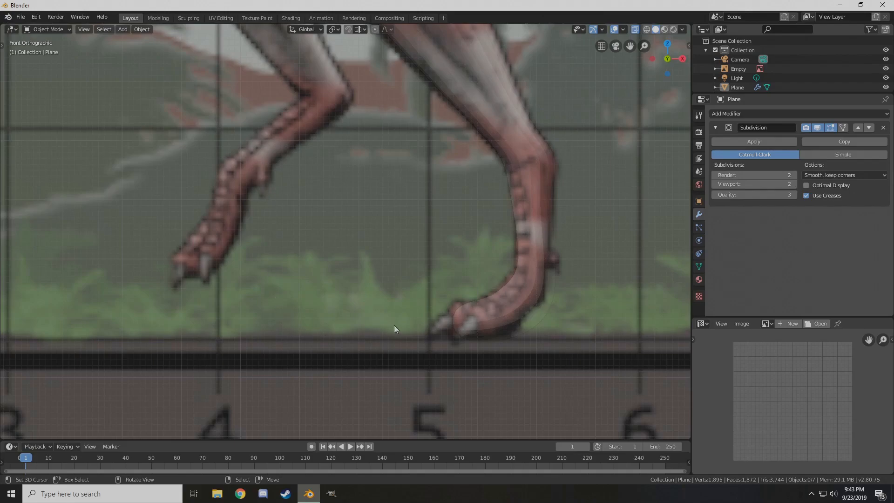
scroll(392, 302, down, 1)
scroll(391, 303, down, 2)
scroll(391, 303, up, 3)
scroll(391, 302, down, 3)
Place the 3D cursor at the toe end of the leg mesh and add a cube there
middle_drag(392, 303, 393, 261)
middle_drag(421, 219, 334, 284)
scroll(353, 270, up, 4)
scroll(331, 275, up, 1)
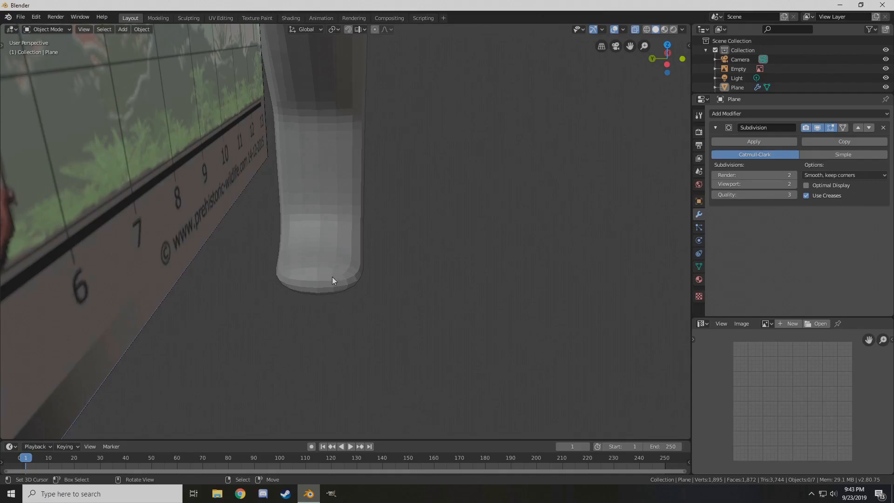
click(333, 285)
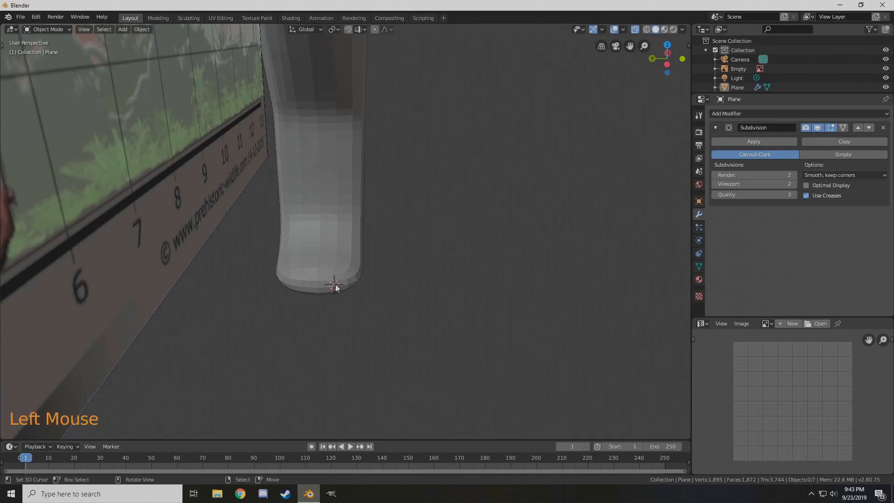
key(shift+a)
mouse_move(336, 284)
click(375, 293)
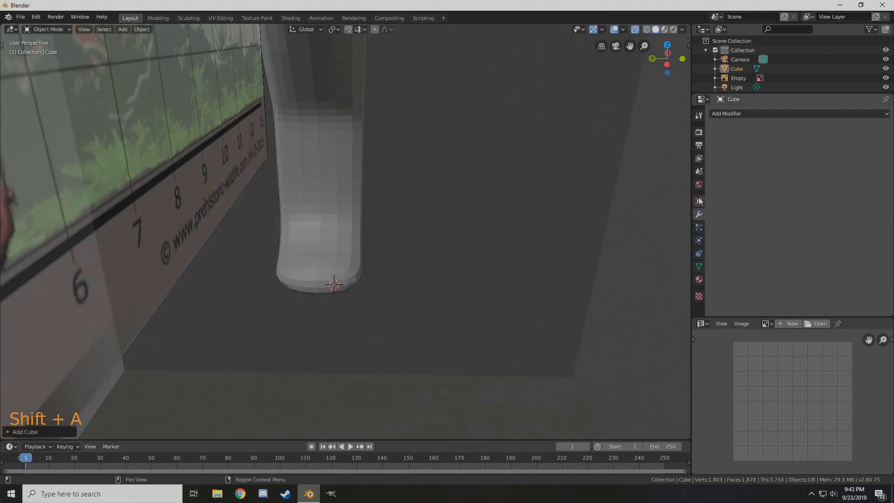
Add a Subdivision Surface modifier to the cube with the viewport level at 2
click(719, 114)
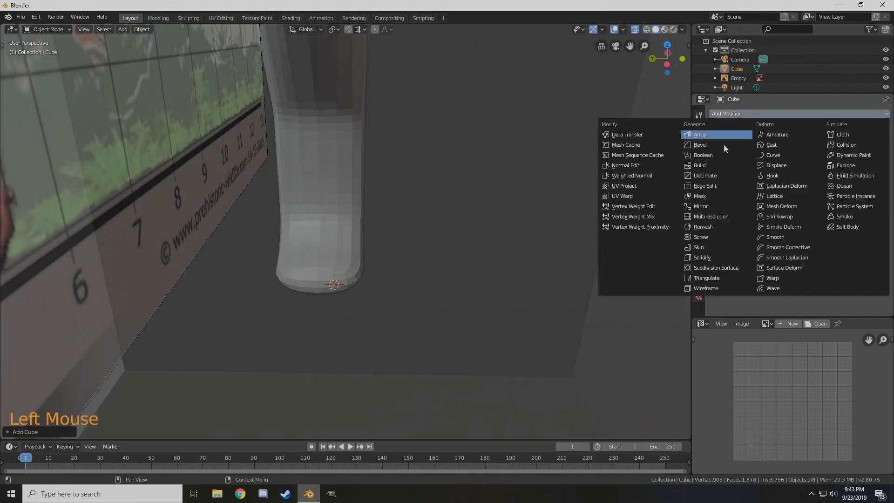
click(714, 267)
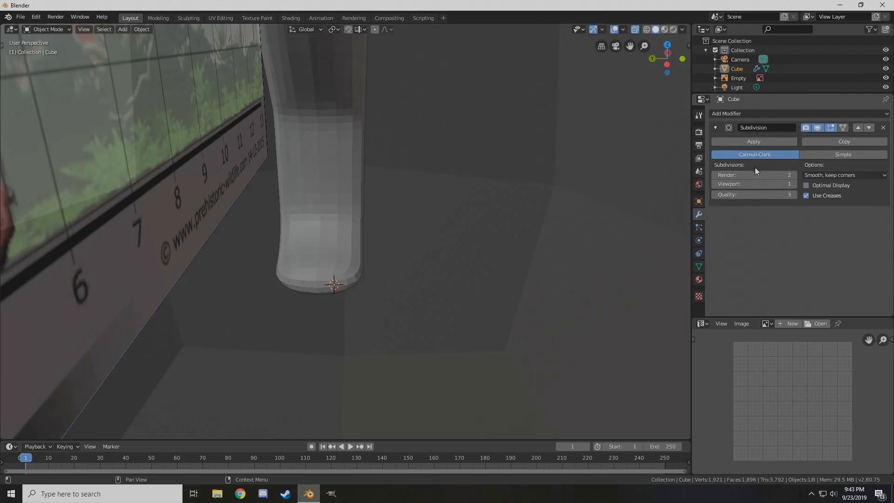
scroll(507, 221, down, 4)
scroll(507, 222, down, 4)
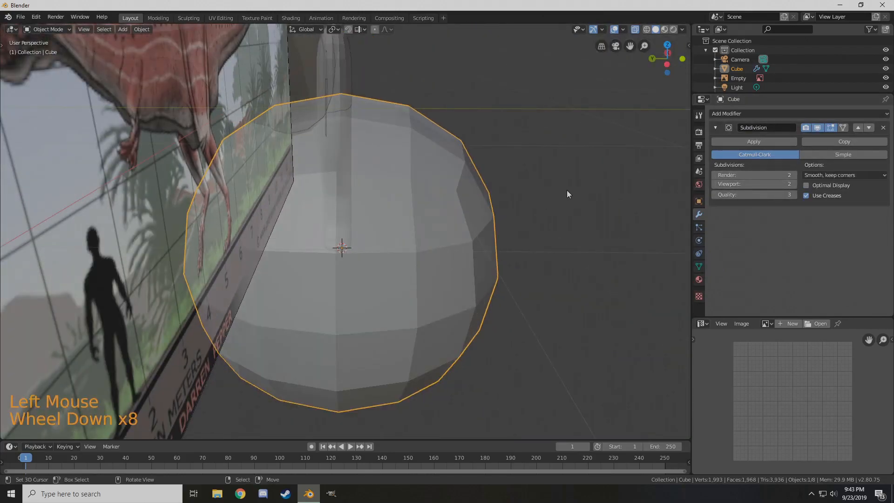
Scale the cube's mesh down to about 0.024 in Edit Mode so it matches the size of a claw
key(Tab)
key(s)
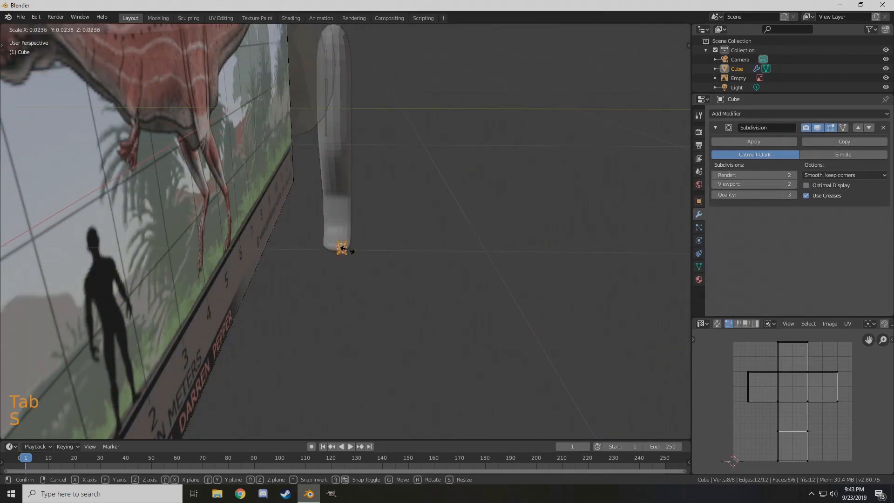
click(342, 249)
scroll(342, 248, up, 10)
middle_drag(343, 252, 151, 142)
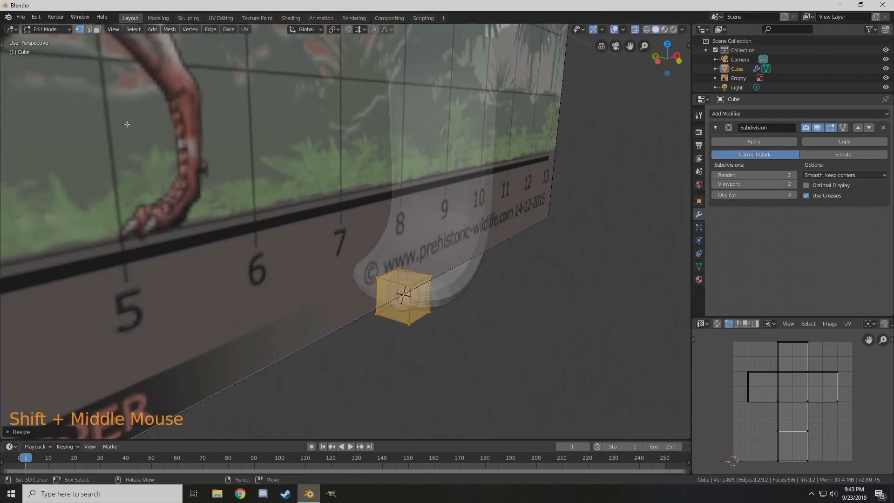
Switch to face selection and select only the cube's face pointing forward, away from the foot
click(96, 29)
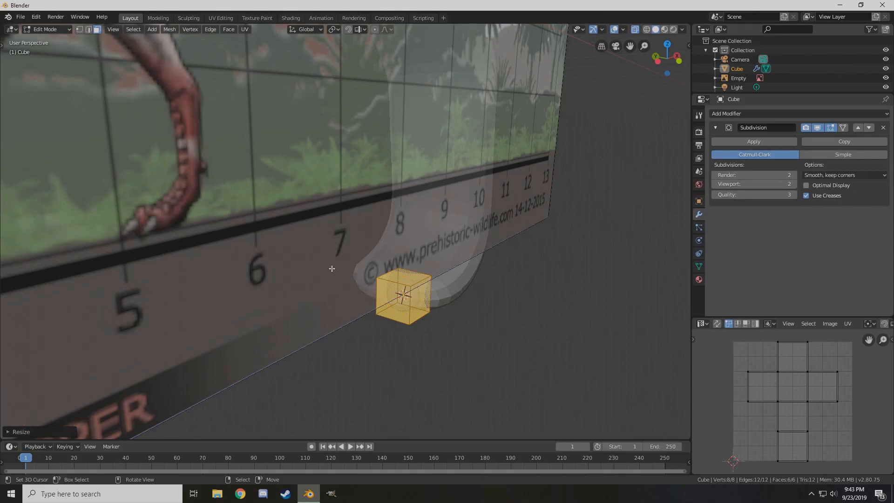
key(KP_5)
scroll(331, 268, down, 3)
scroll(359, 268, up, 1)
scroll(358, 268, down, 2)
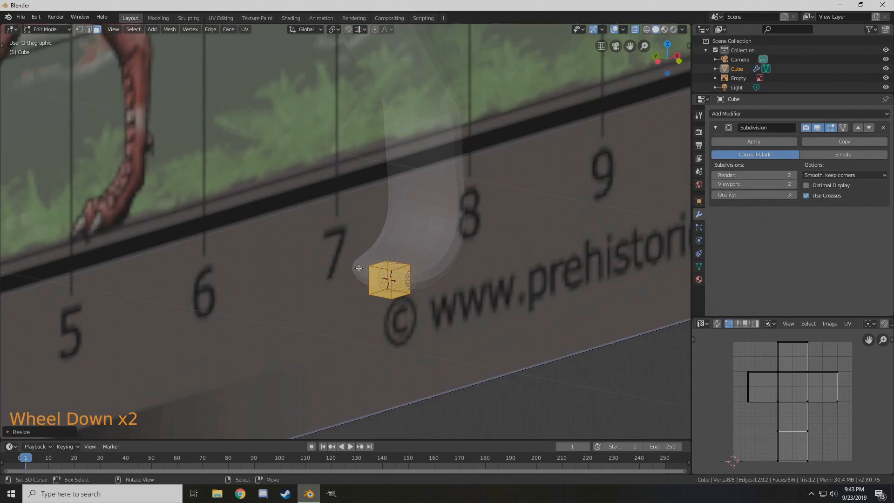
middle_drag(362, 273, 198, 261)
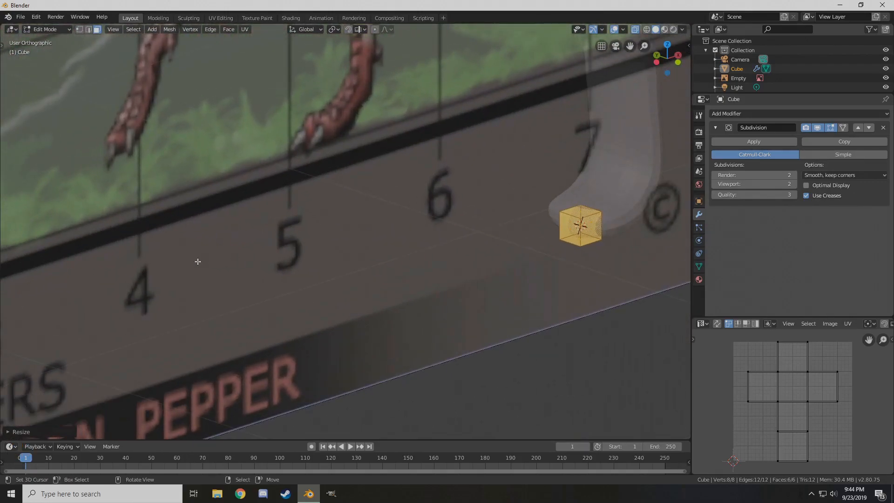
key(KP_Decimal)
scroll(317, 248, down, 10)
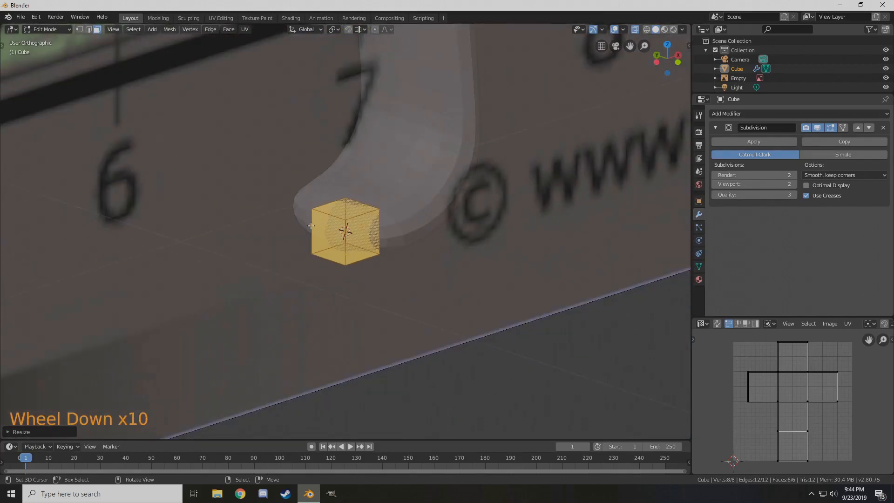
mouse_move(316, 247)
middle_down()
mouse_move(151, 223)
mouse_move(240, 266)
mouse_move(292, 275)
mouse_move(335, 247)
mouse_move(323, 278)
mouse_move(342, 236)
mouse_move(305, 249)
middle_up()
right_click(338, 244)
Extrude the selected face forward in front view and scale it to about 0.5 to taper the claw
scroll(324, 277, up, 2)
scroll(323, 277, down, 1)
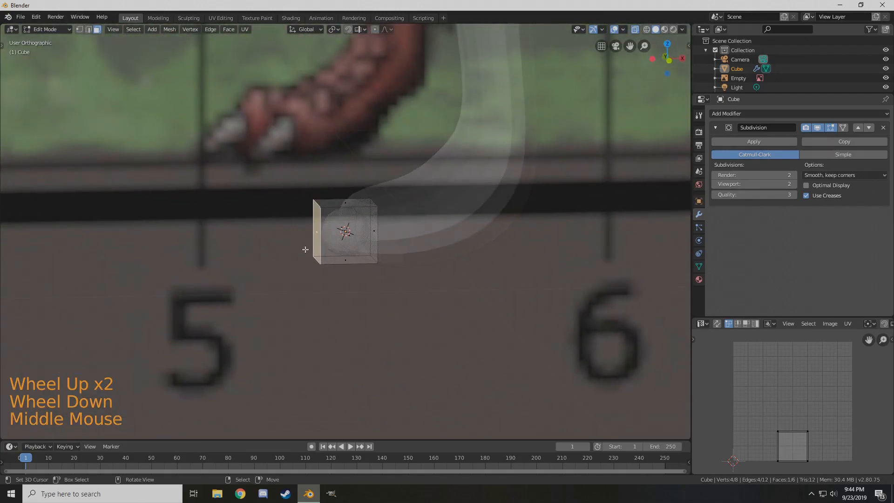
key(KP_1)
scroll(321, 245, up, 3)
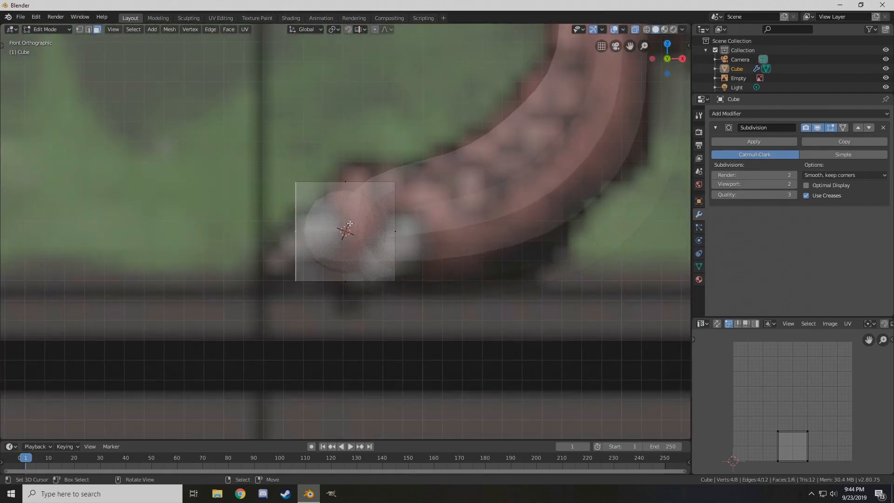
key(e)
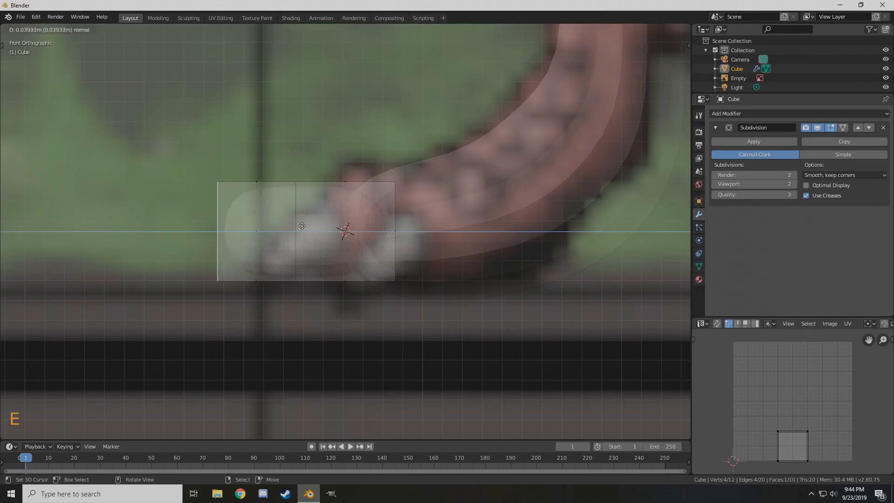
click(345, 224)
key(s)
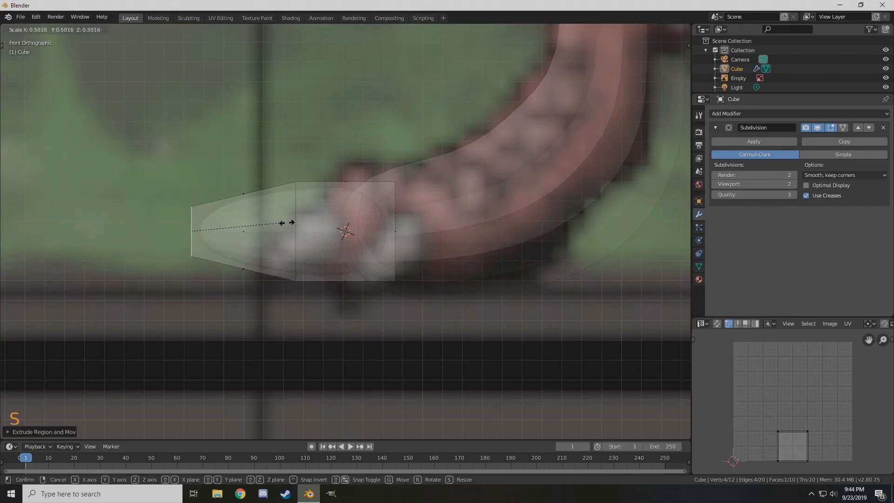
click(285, 222)
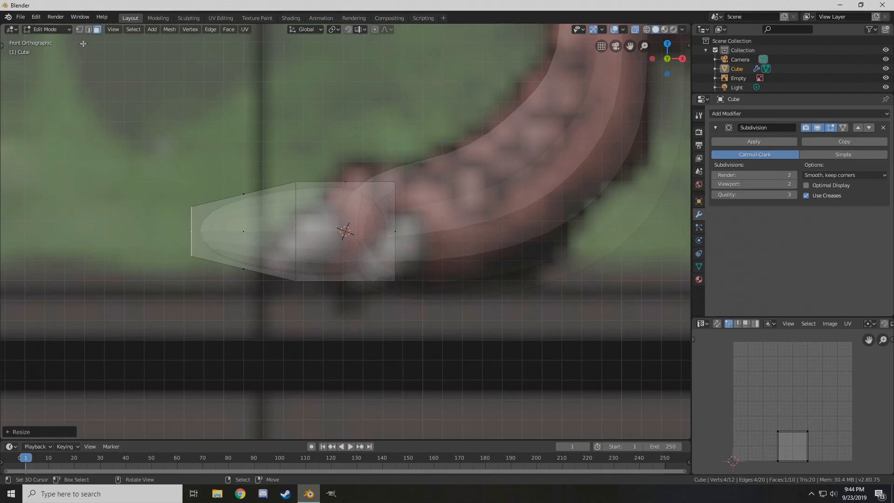
Switch to edge selection and raise the claw's lower middle edge about 0.015 m along Z
click(91, 29)
middle_drag(260, 242, 291, 275)
right_click(293, 276)
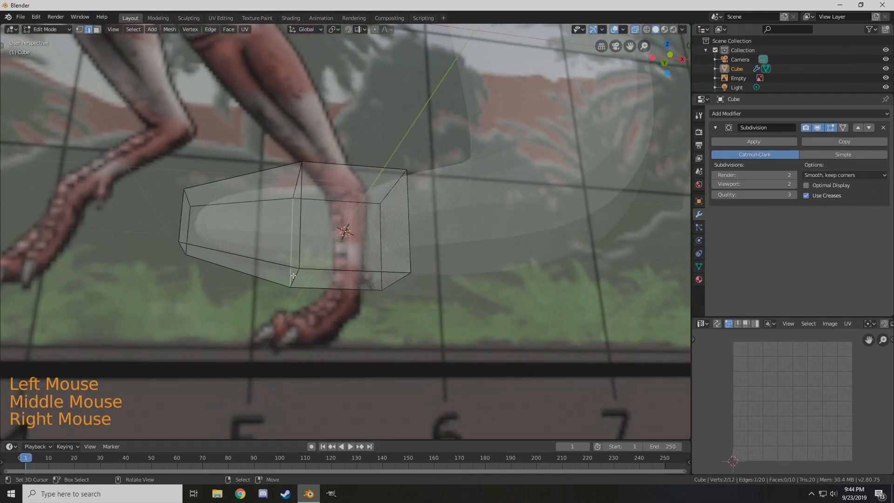
right_click(296, 276)
key(g)
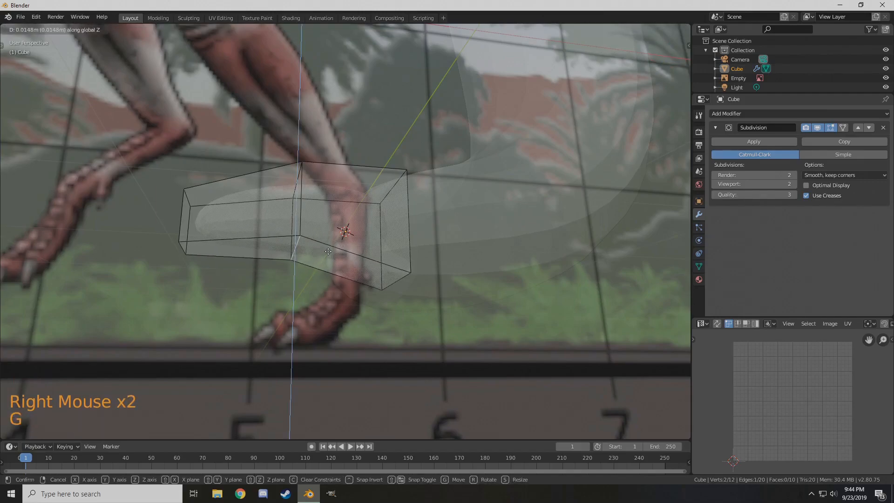
click(309, 252)
Lower the bottom and top edges of the claw's tip along Z so the claw curves downward
right_click(181, 249)
key(g)
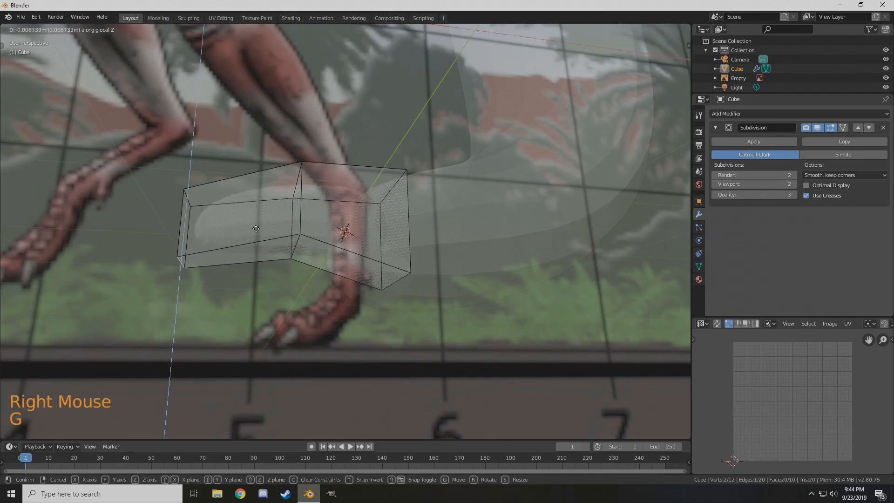
click(174, 203)
right_click(192, 198)
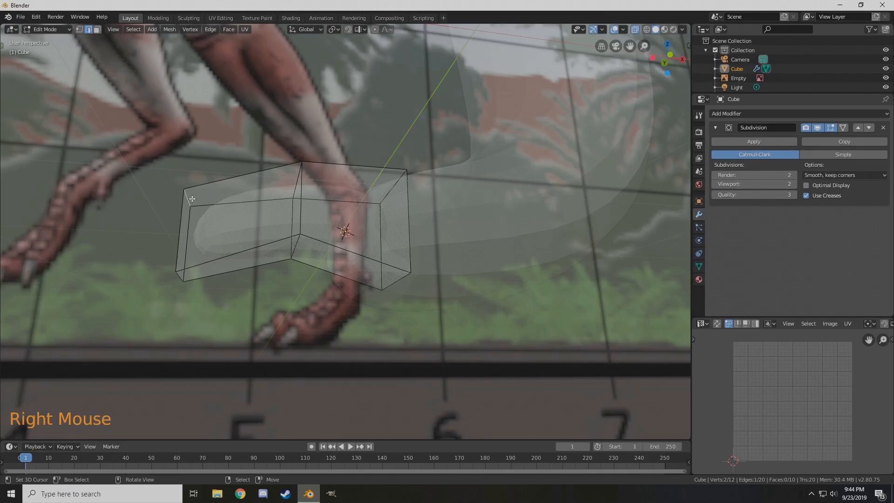
key(g)
key(z)
click(222, 254)
Scale the claw's whole mesh along Y in Edit Mode to make it narrower, and return to Object Mode
scroll(254, 207, down, 1)
middle_drag(255, 205, 418, 296)
key(Tab)
key(Tab)
key(a)
key(s)
key(y)
click(443, 255)
key(Tab)
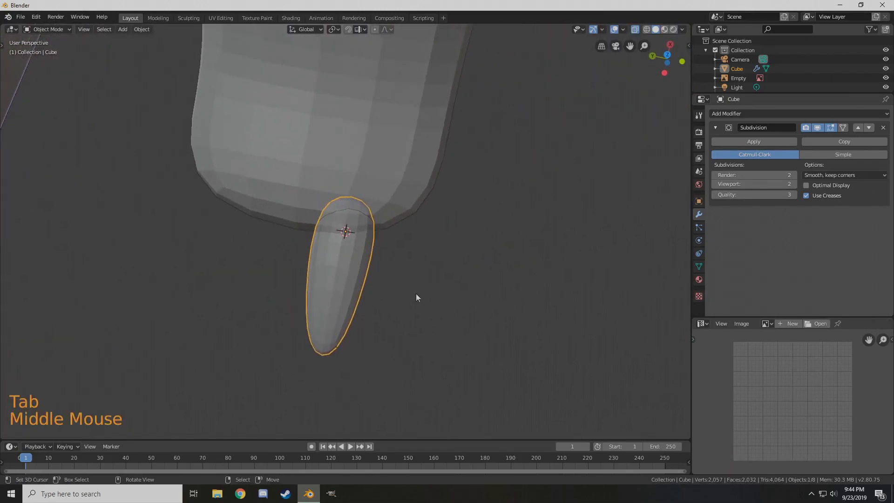
key(KP_7)
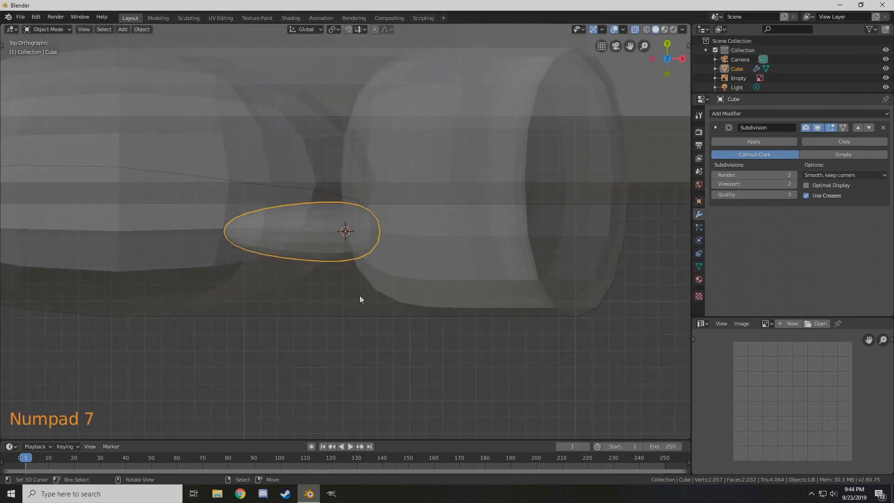
scroll(357, 295, up, 2)
scroll(357, 294, down, 1)
scroll(356, 292, down, 1)
shift+middle_drag(357, 293, 374, 297)
scroll(362, 242, up, 1)
key(g)
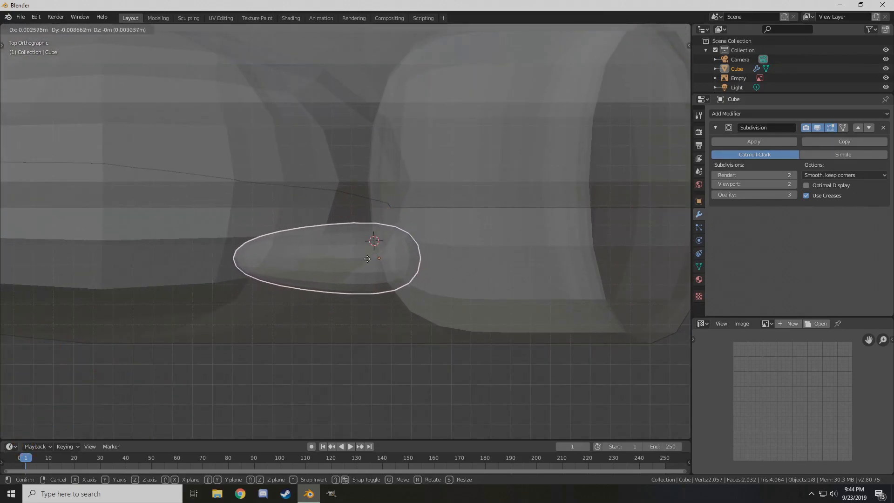
right_click(368, 258)
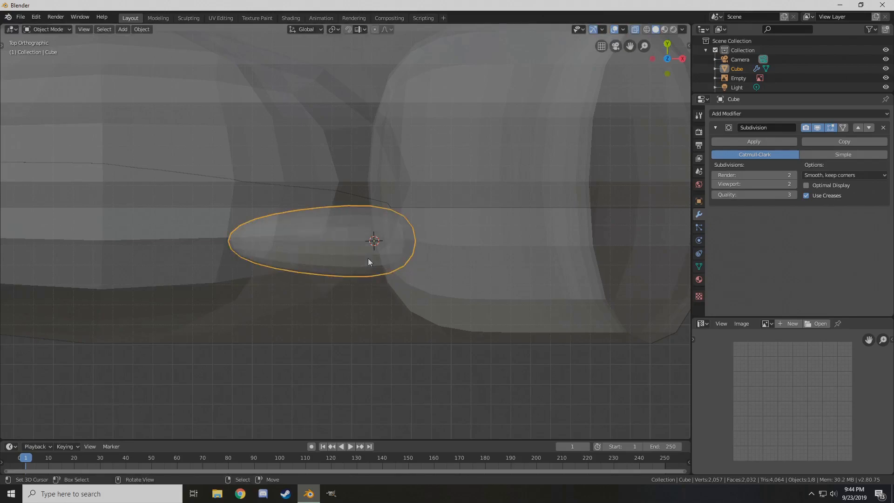
middle_drag(351, 322, 373, 293)
key(g)
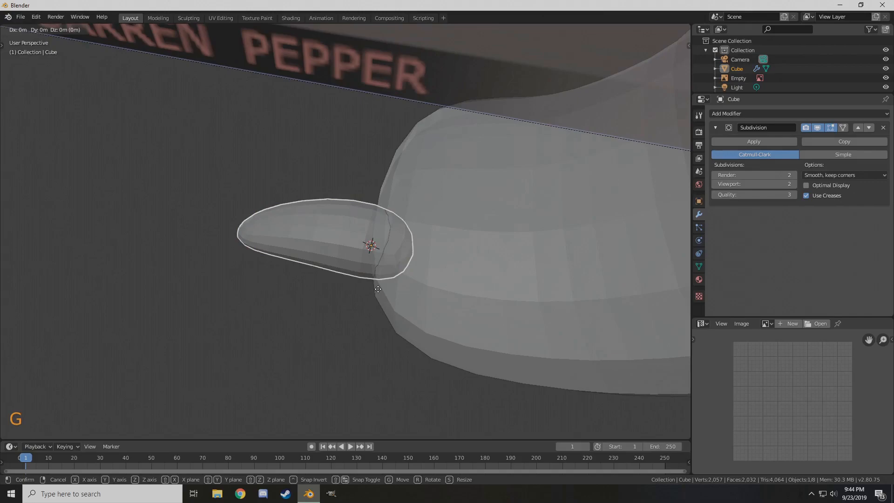
key(shift+z)
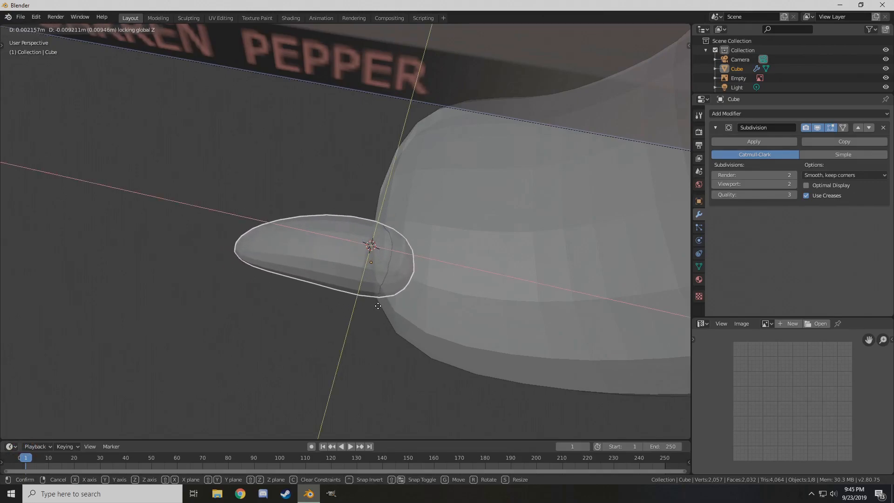
click(373, 318)
In top view, rotate the claw about 16° so its tip points outward and move it toward the foot's outer edge
key(KP_7)
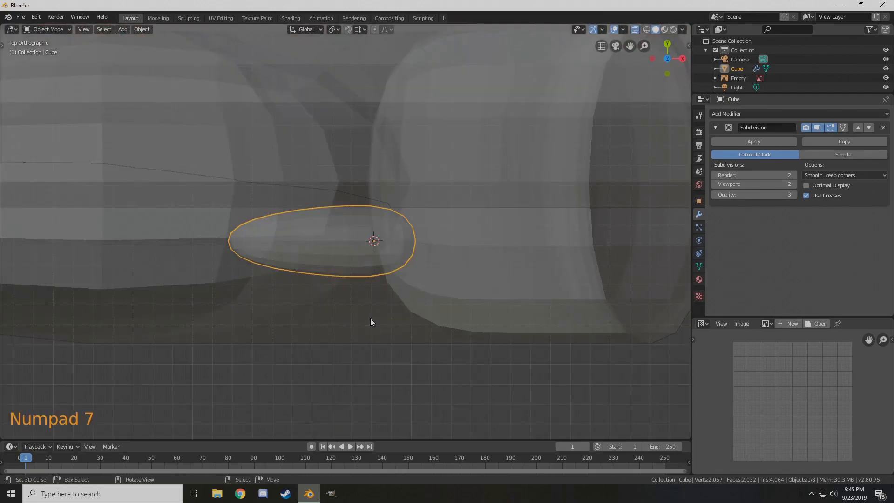
shift+middle_drag(398, 288, 416, 279)
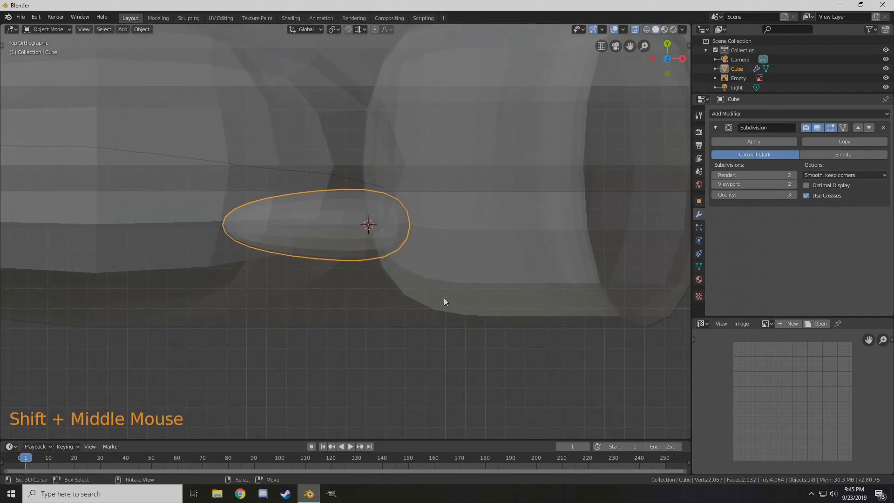
key(r)
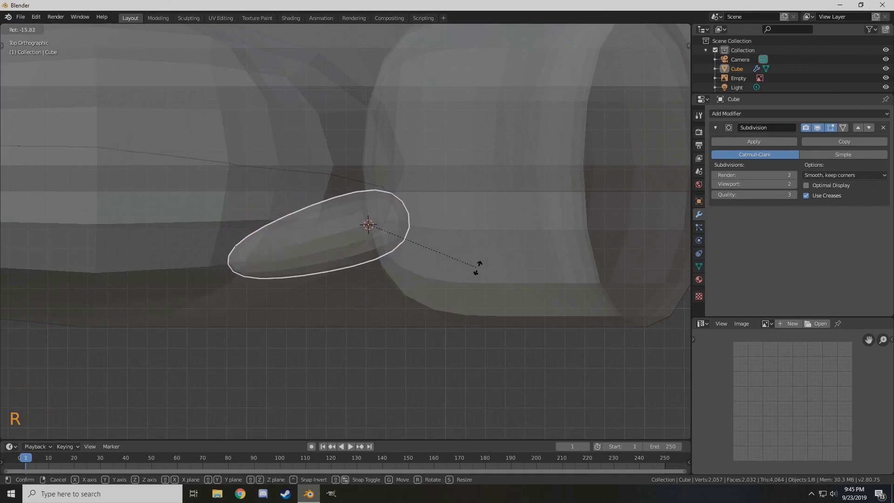
click(477, 277)
key(g)
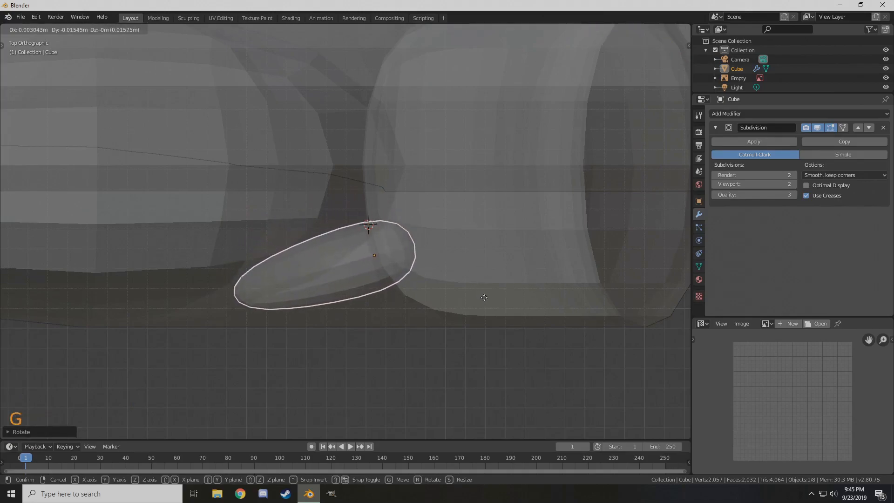
click(475, 306)
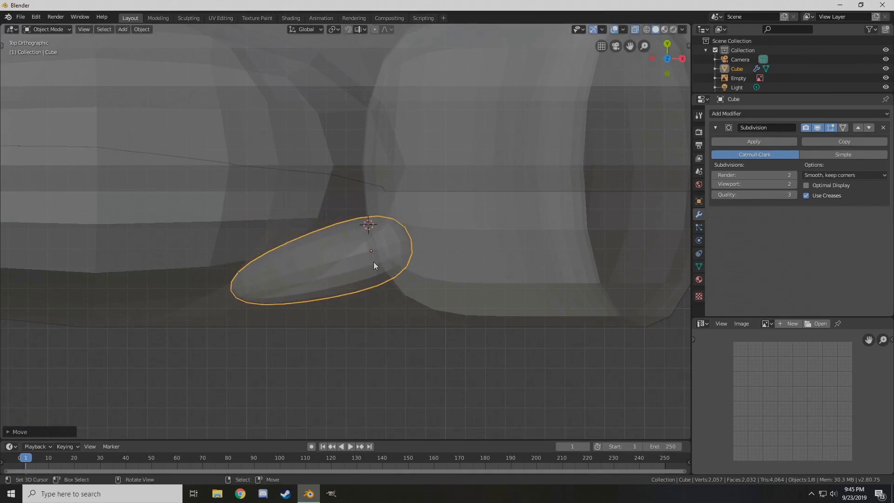
Duplicate the claw to the middle of the foot, rotate it to point straight forward and scale it to about 1.24
key(shift+d)
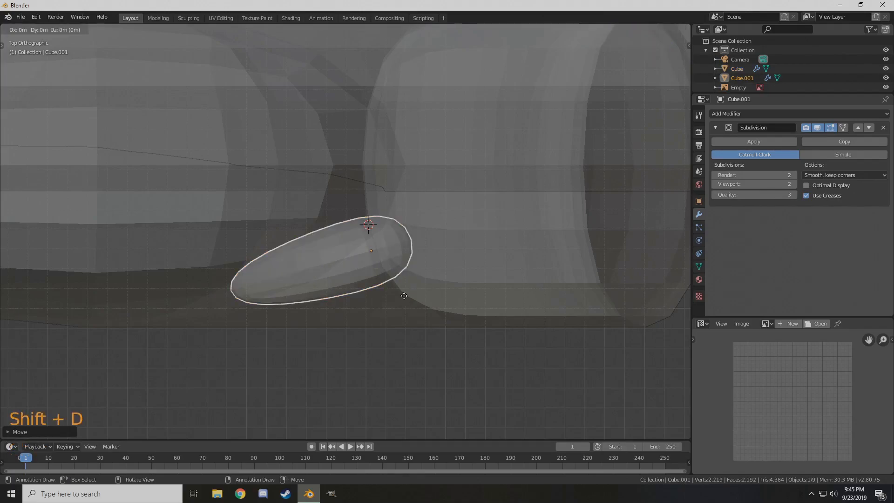
click(387, 208)
key(r)
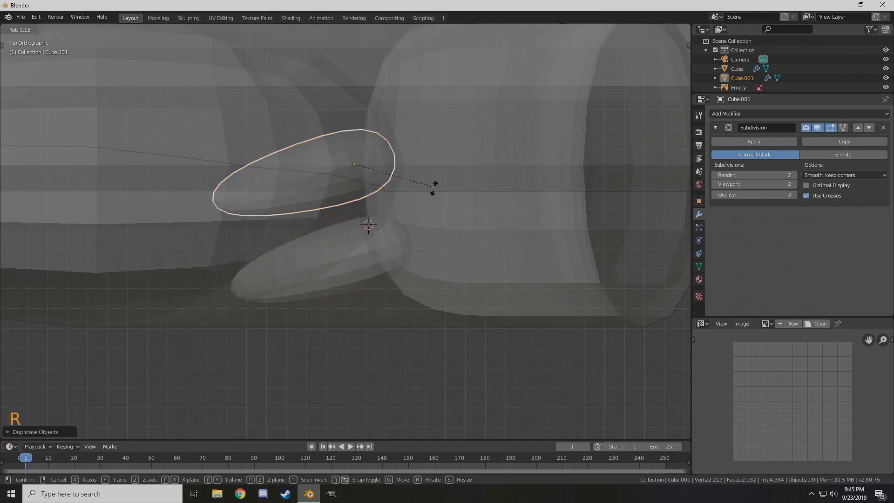
click(442, 214)
key(s)
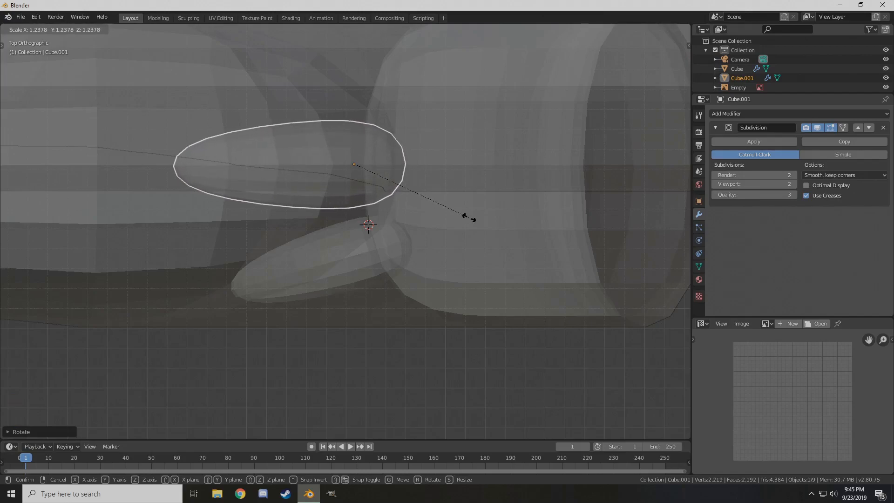
click(468, 217)
key(g)
click(465, 224)
Duplicate the smaller outer claw to the opposite side of the foot, rotate it about 50° and nudge it against the foot
shift+middle_drag(364, 275, 371, 258)
right_click(340, 346)
right_click(356, 356)
key(shift+d)
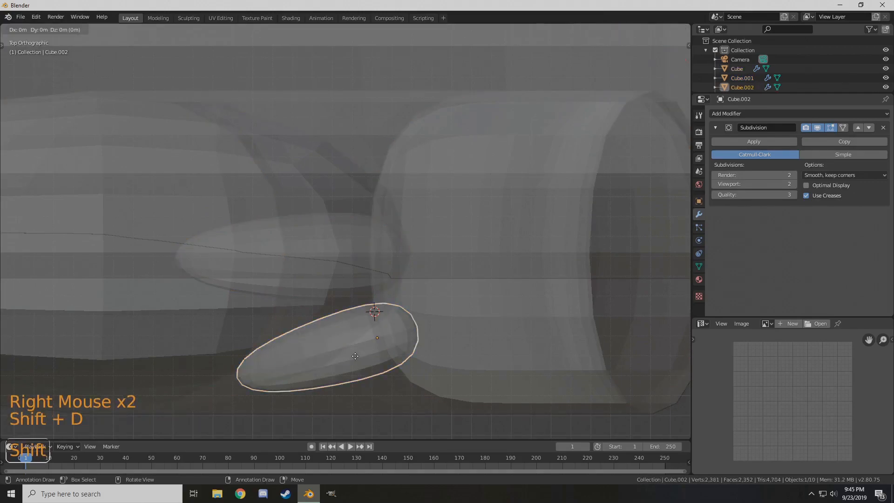
key(r)
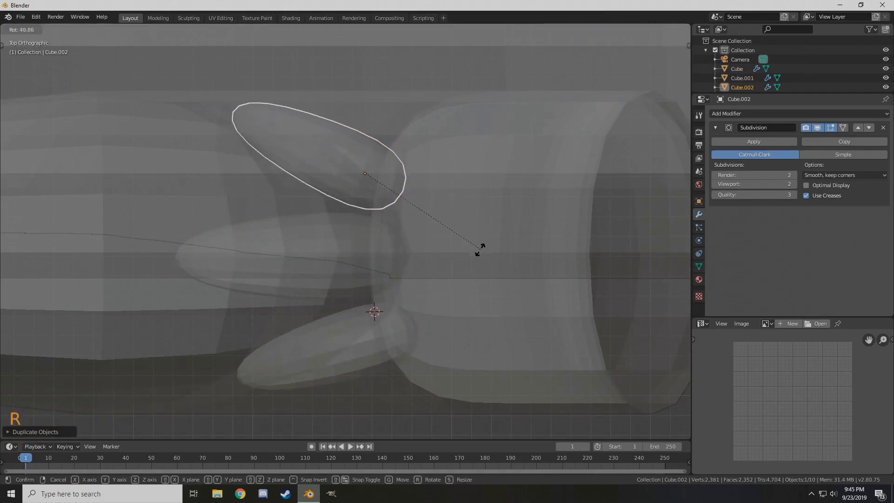
click(481, 250)
key(g)
click(456, 279)
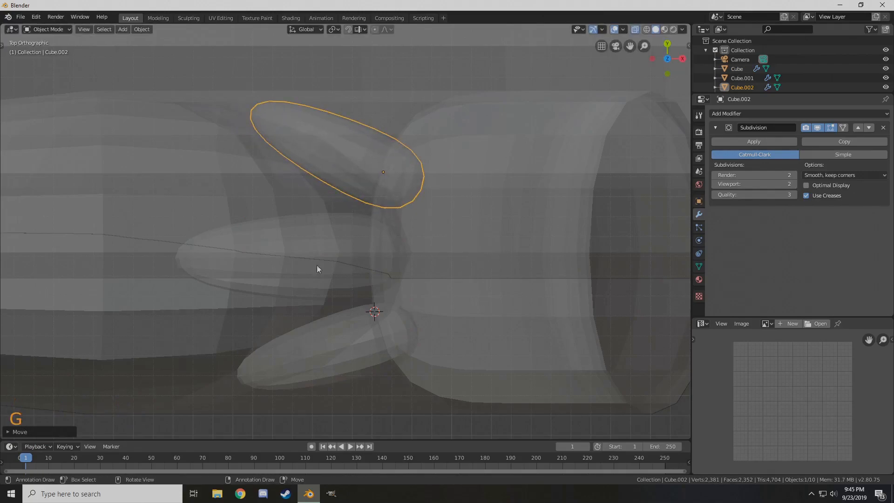
Move the enlarged middle claw to the outer side of the foot, beyond the small outer claw
right_click(346, 239)
right_click(351, 232)
right_click(351, 232)
right_click(351, 232)
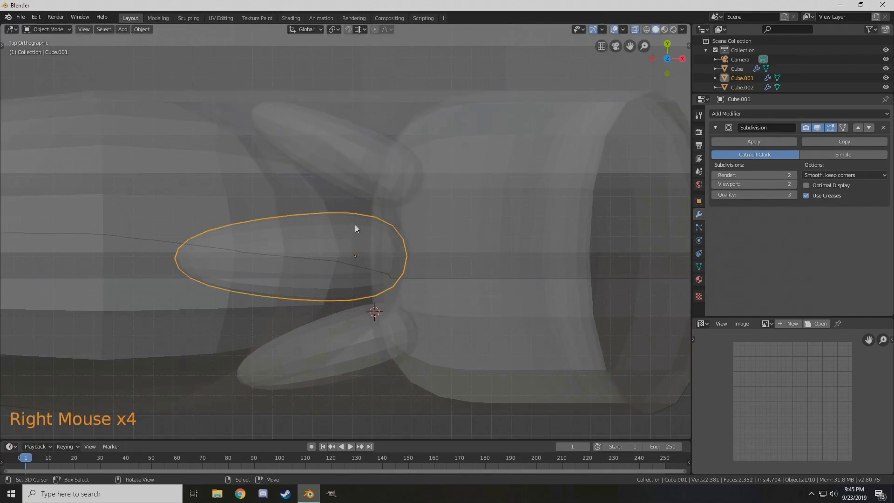
key(g)
click(314, 356)
Move the small outer claw into the middle of the foot and rotate it to point forward
right_click(373, 329)
right_click(373, 328)
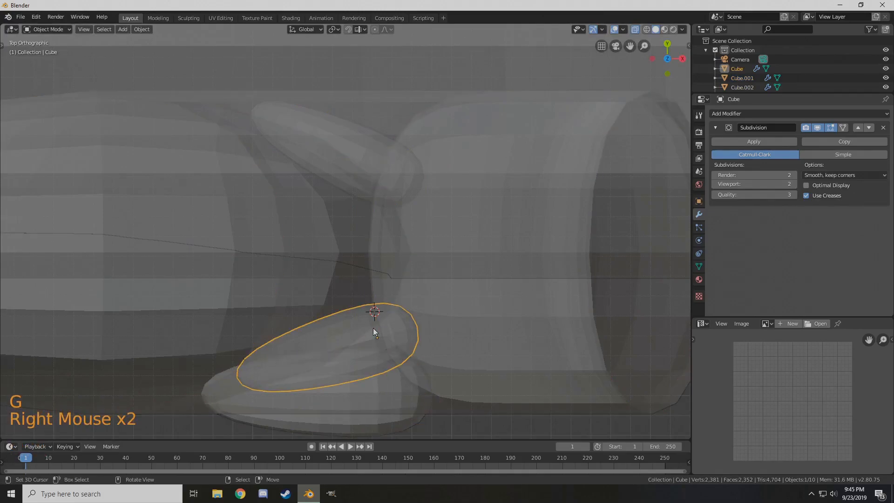
key(g)
click(360, 248)
key(r)
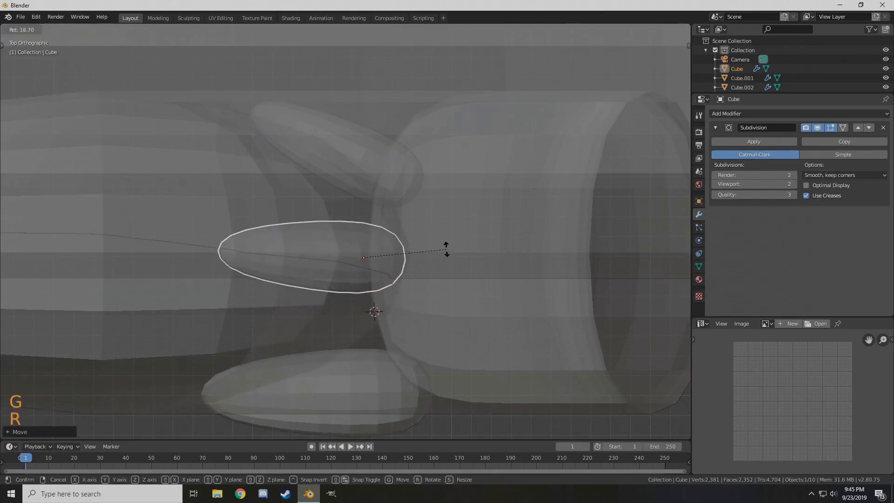
key(g)
click(448, 235)
Move the enlarged claw in against the foot's outer edge and rotate its tip slightly outward
right_click(393, 367)
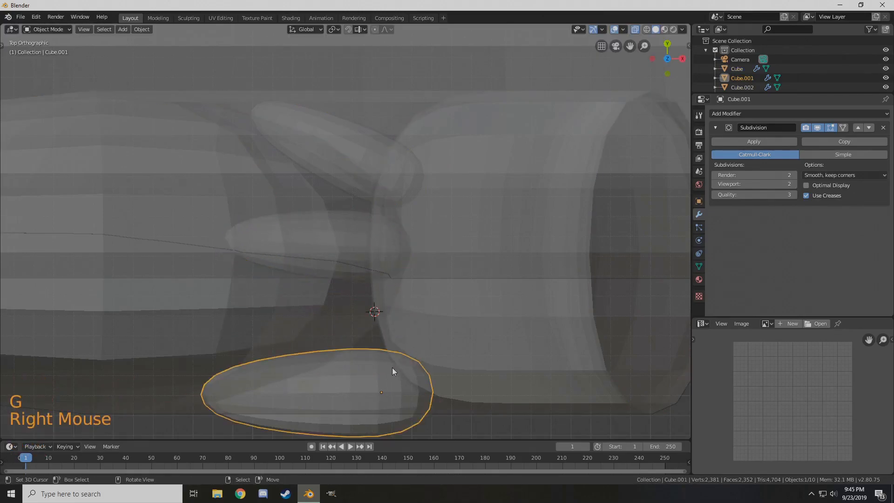
key(g)
click(389, 308)
key(r)
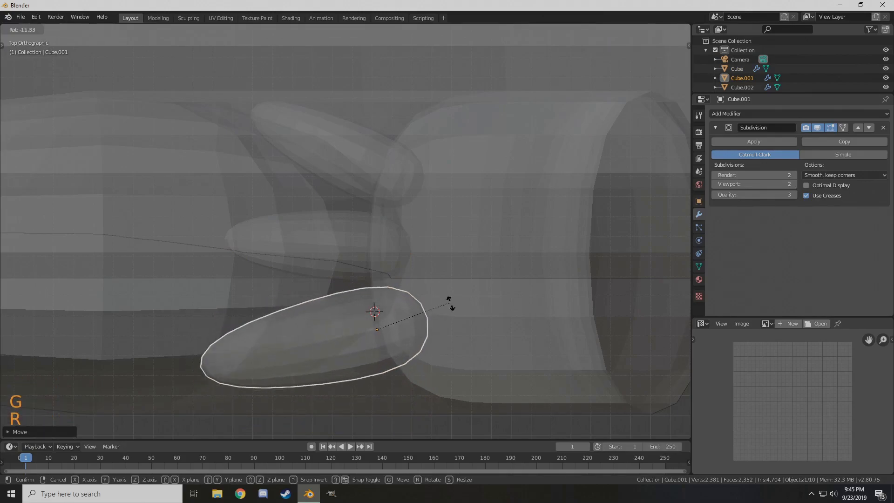
click(455, 312)
Rotate the claw on the foot's inner side slightly so its tip turns toward the middle claw
scroll(454, 312, down, 5)
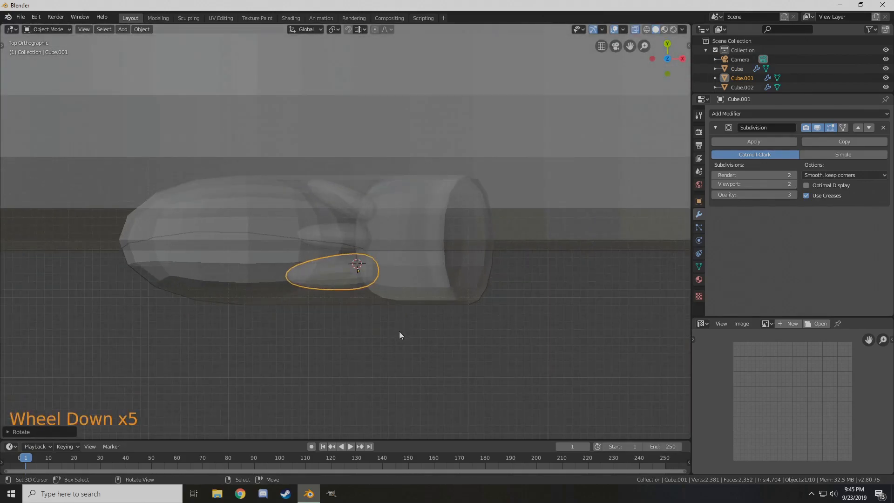
scroll(399, 334, up, 4)
scroll(399, 335, down, 4)
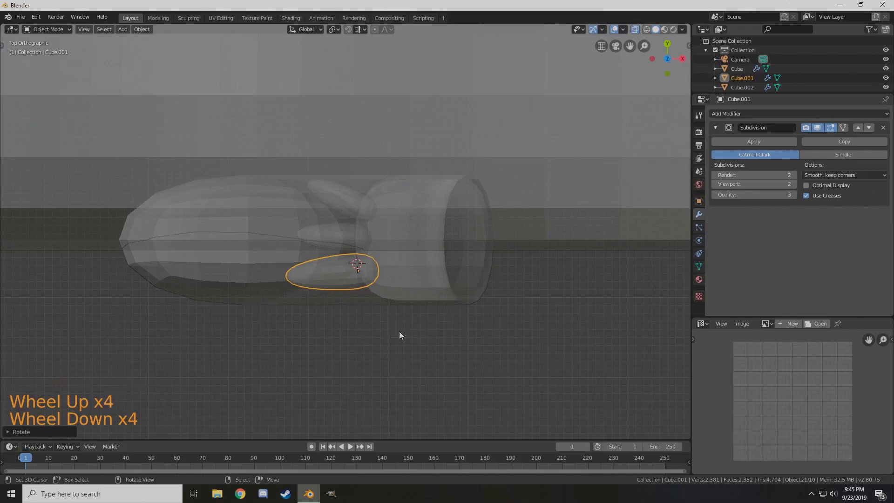
scroll(399, 334, up, 3)
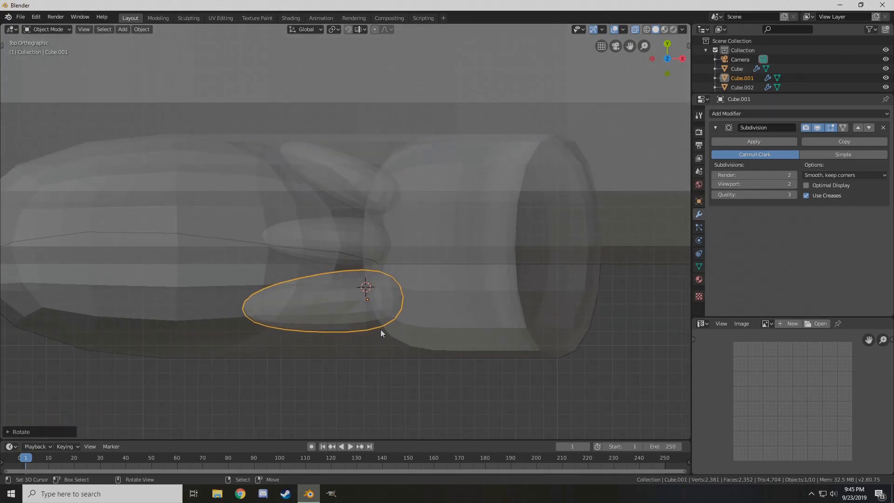
right_click(354, 191)
key(r)
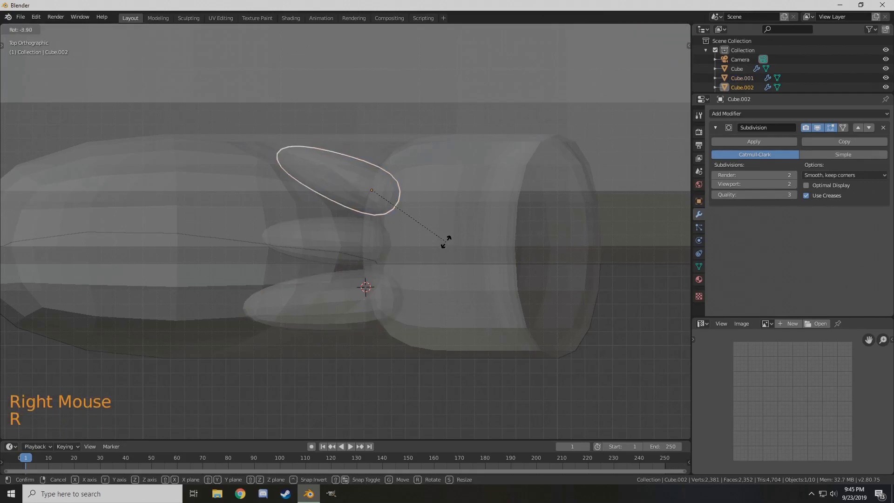
scroll(441, 250, down, 4)
Scale the large outer claw down slightly to better match the other two claws
middle_drag(442, 250, 385, 250)
right_click(368, 272)
right_click(393, 261)
key(s)
scroll(420, 262, up, 3)
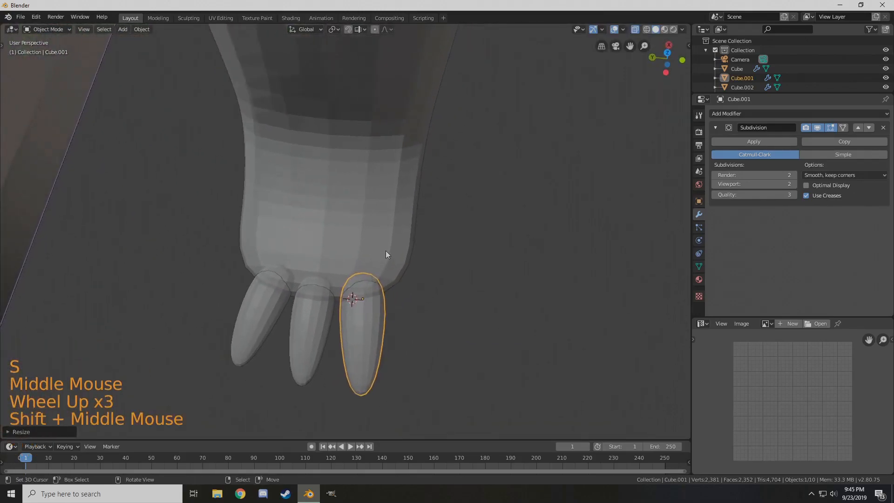
right_click(382, 248)
key(Tab)
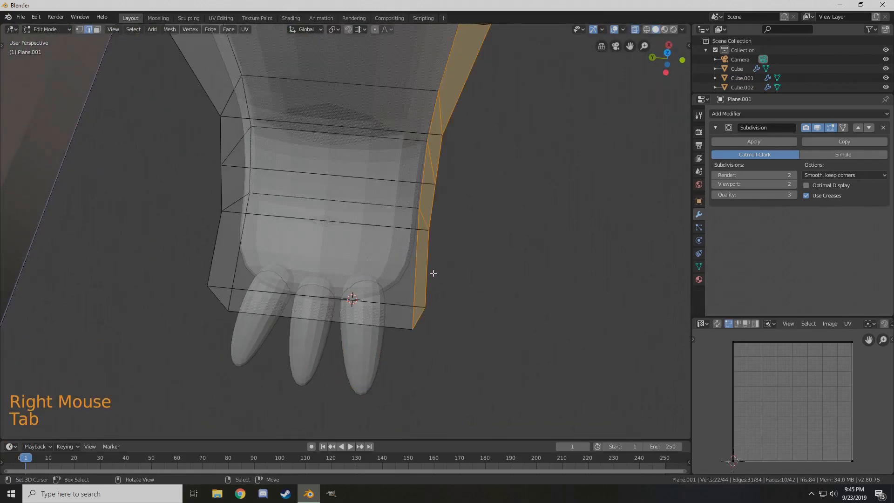
key(Tab)
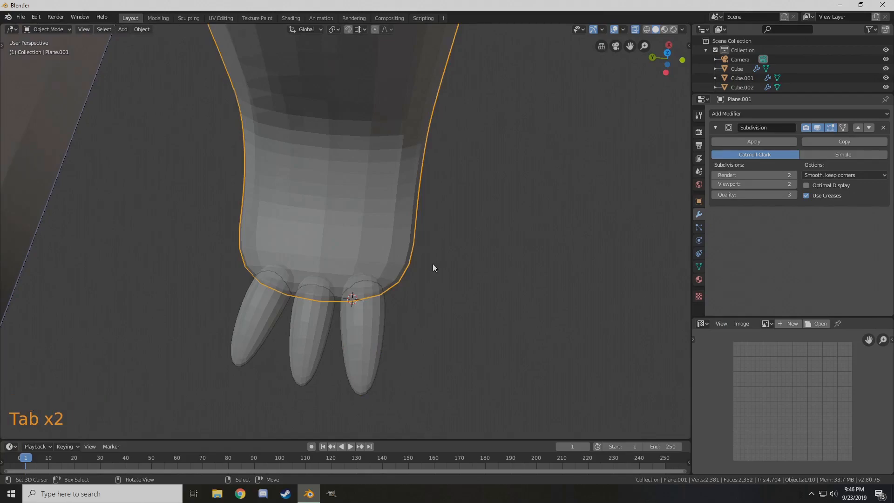
Duplicate a foot claw in front view and place the copy at the dewclaw on the back of the lower leg
middle_drag(354, 278, 308, 272)
right_click(261, 253)
scroll(432, 342, down, 2)
middle_drag(431, 342, 389, 287)
key(KP_1)
shift+middle_drag(419, 199, 317, 291)
key(shift+d)
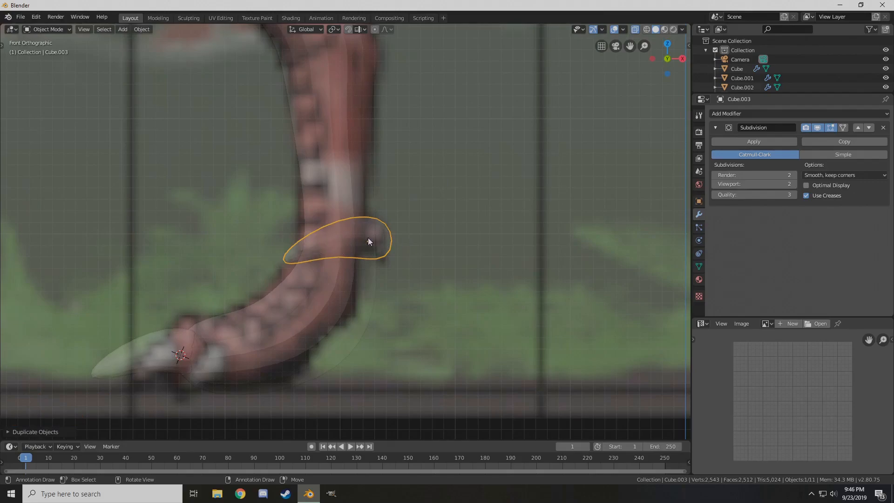
Rotate the dewclaw copy around the global Y axis so its tip points away behind the lower leg
key(r)
key(x)
key(y)
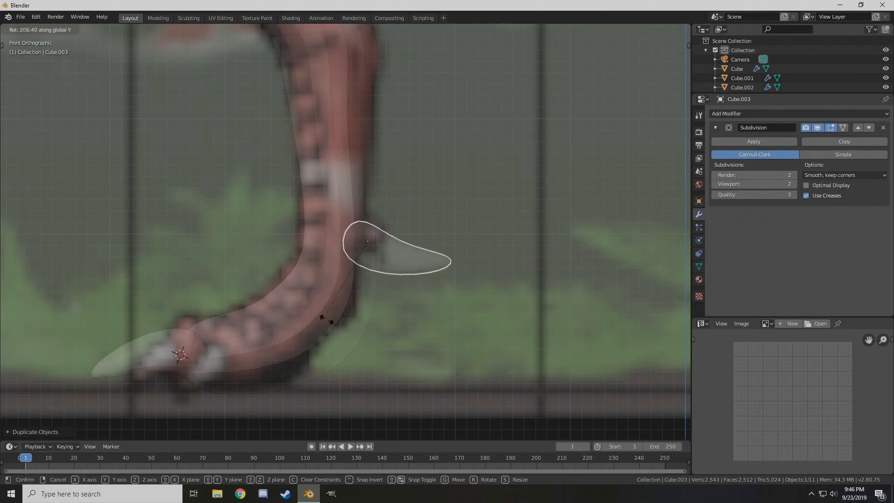
click(398, 307)
Flip the dewclaw 180 degrees around the global X axis
middle_drag(399, 305, 296, 302)
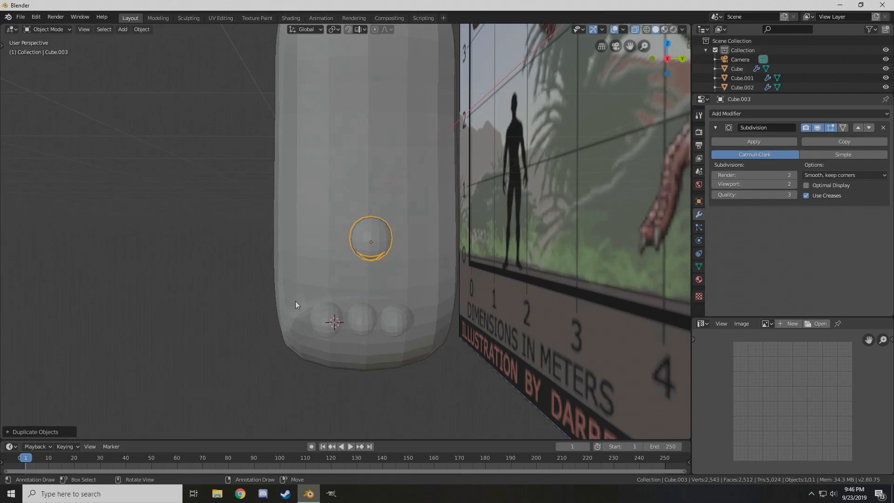
key(r)
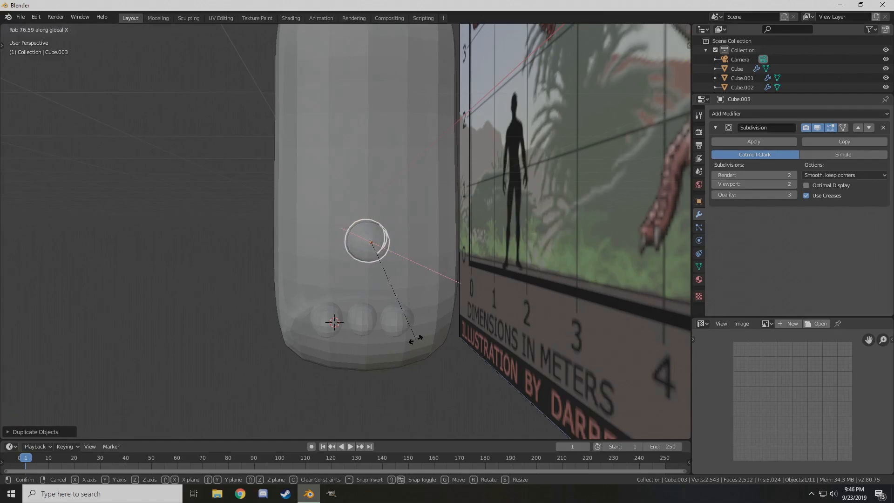
text(180)
key(Return)
Rotate the dewclaw around the global Y axis so its tip curves backward and down from the leg
middle_drag(406, 345, 491, 344)
key(r)
key(y)
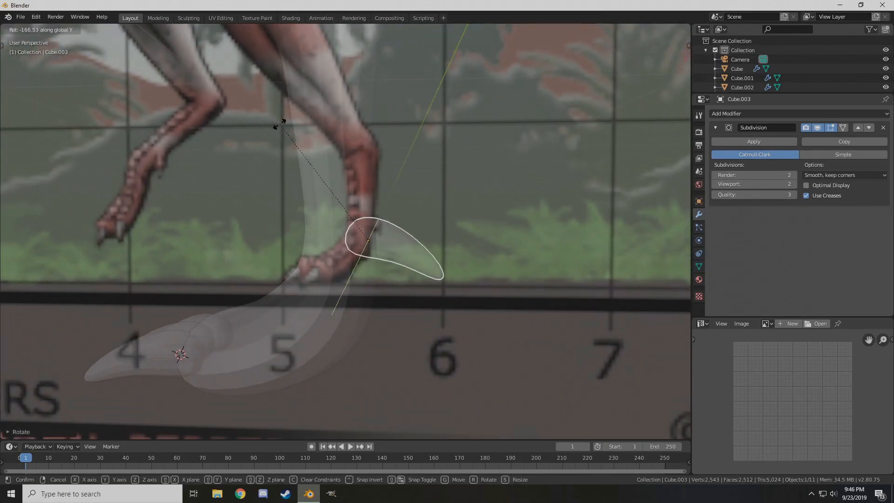
click(285, 119)
key(KP_1)
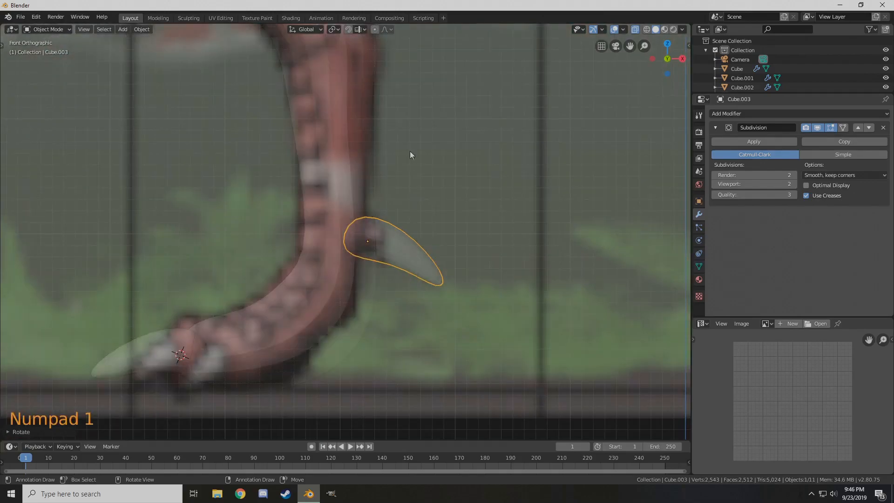
Scale the dewclaw down to roughly the reference size and move its base into the back of the lower leg
key(s)
click(491, 244)
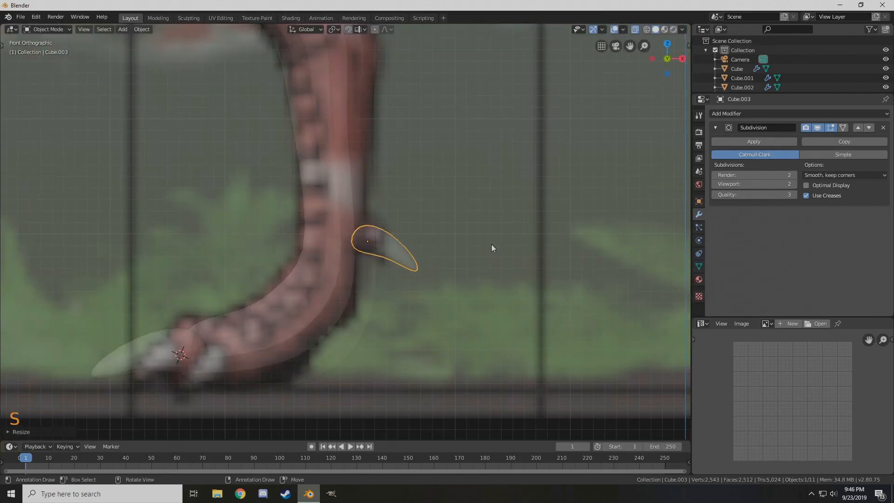
key(g)
click(467, 234)
key(r)
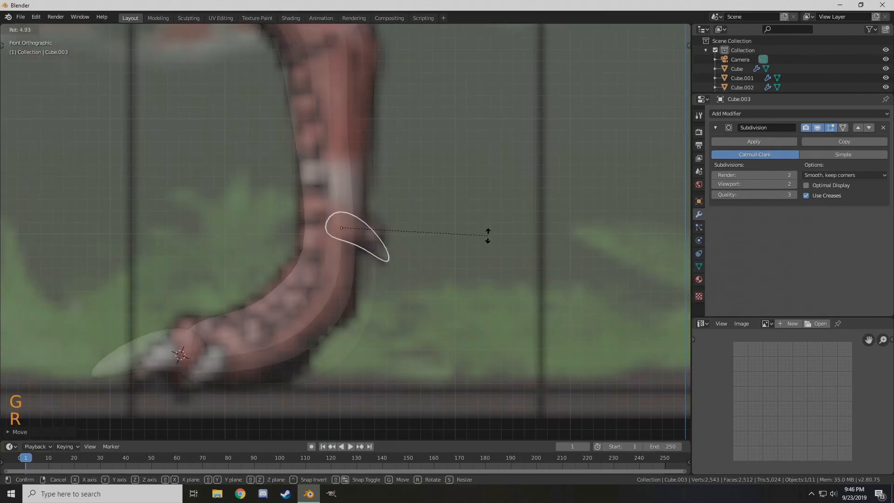
key(g)
click(487, 247)
Reselect the dewclaw and adjust its position on the back of the lower leg in front view
key(a)
key(a)
key(a)
key(Tab)
scroll(487, 246, down, 2)
key(Tab)
middle_drag(459, 258, 413, 231)
right_click(365, 253)
right_click(369, 246)
key(g)
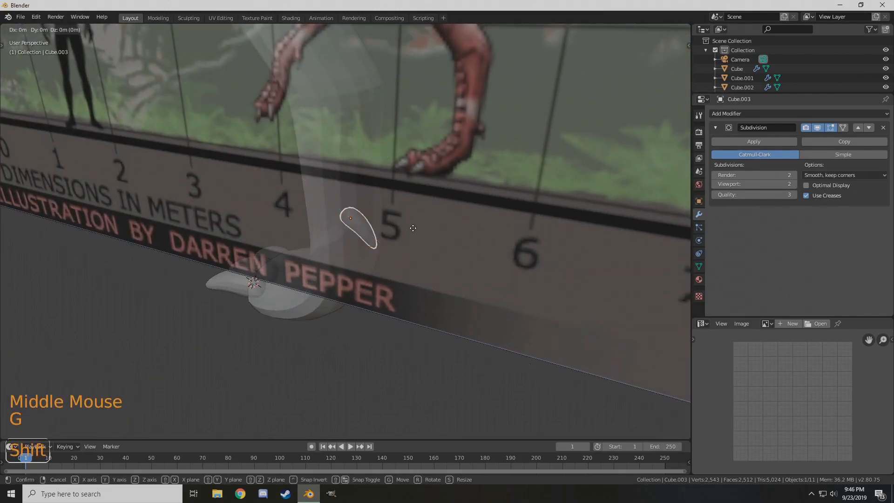
key(KP_1)
key(g)
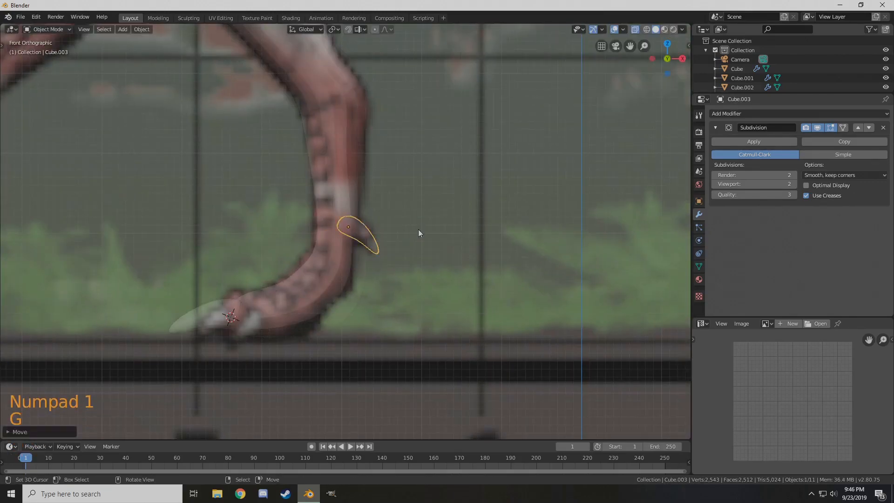
Move the dewclaw slightly backward and down so it lines up with the one in the reference image
key(Tab)
scroll(408, 259, down, 1)
key(Tab)
scroll(407, 259, up, 4)
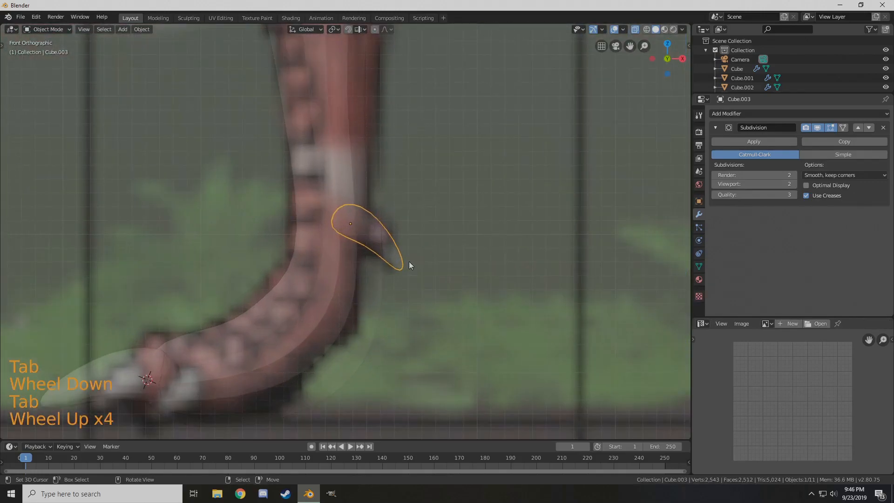
key(g)
click(422, 268)
key(Tab)
scroll(424, 274, down, 3)
key(Tab)
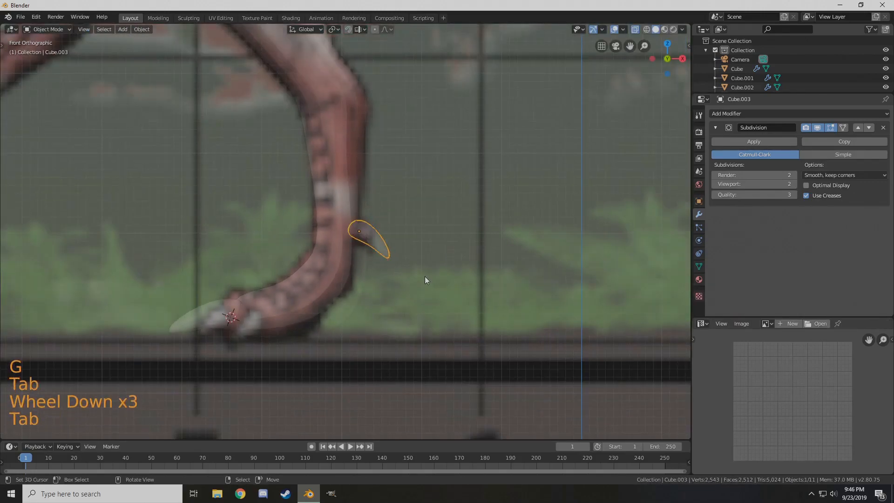
Clear the selection and examine the clawed leg and the whole model against the reference image
scroll(396, 281, down, 4)
key(a)
key(a)
key(a)
middle_drag(362, 286, 191, 243)
scroll(354, 301, down, 6)
middle_drag(360, 136, 471, 215)
click(478, 262)
right_click(478, 263)
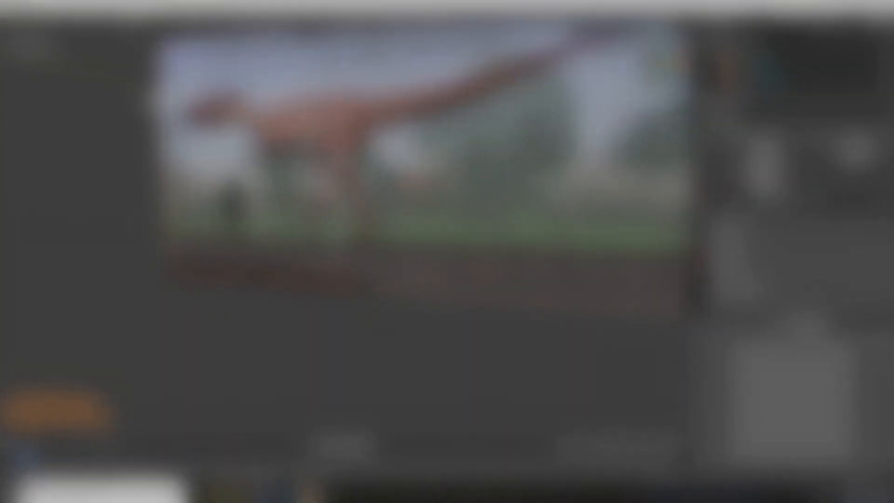